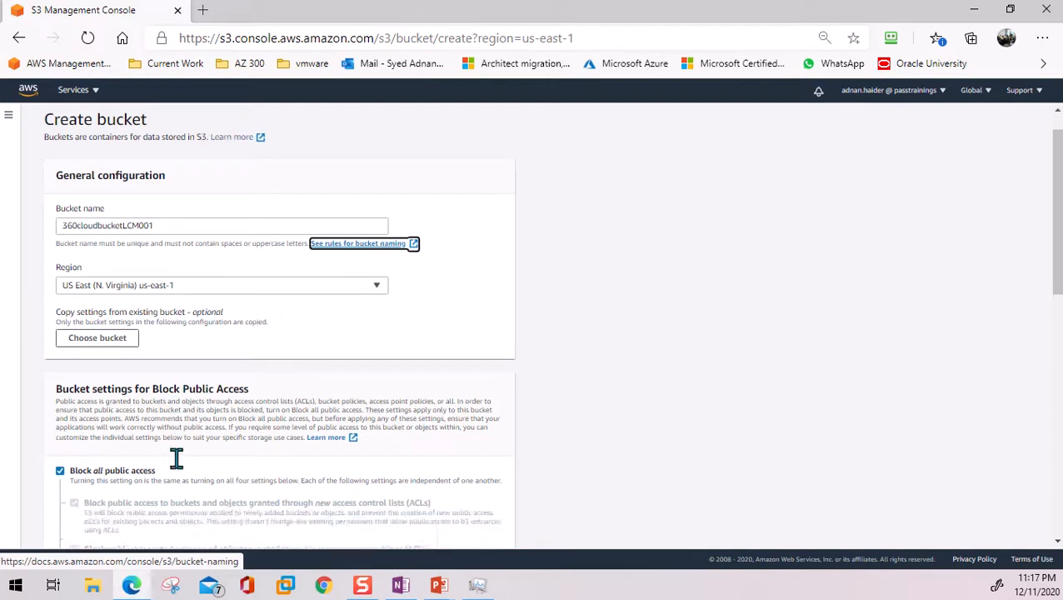
Step: Try to create the bucket with the entered name and the default settings
scroll(174, 458, "down", 3)
scroll(174, 341, "down", 2)
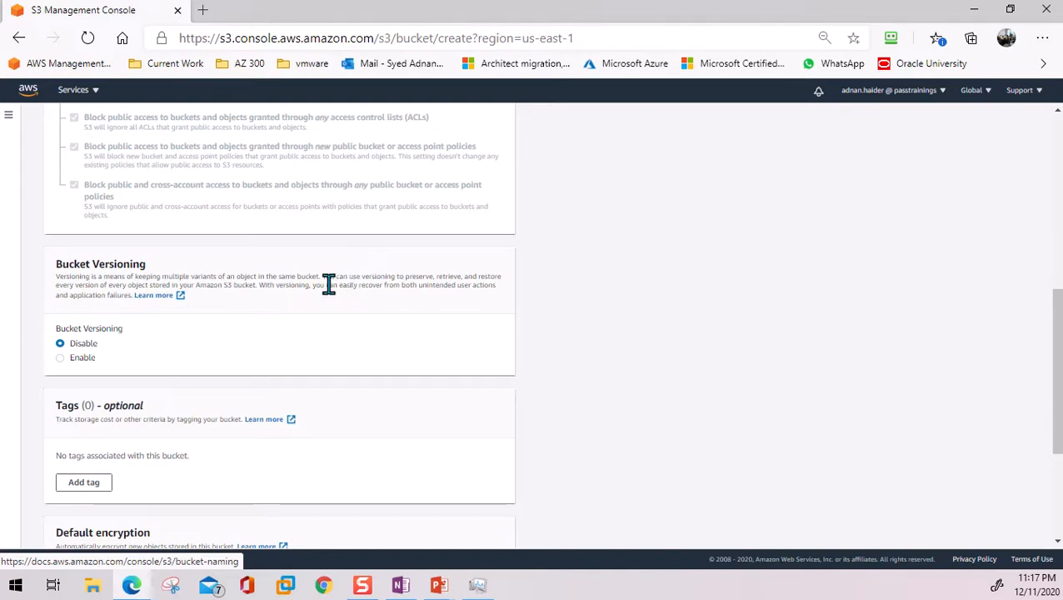
scroll(332, 292, "down", 2)
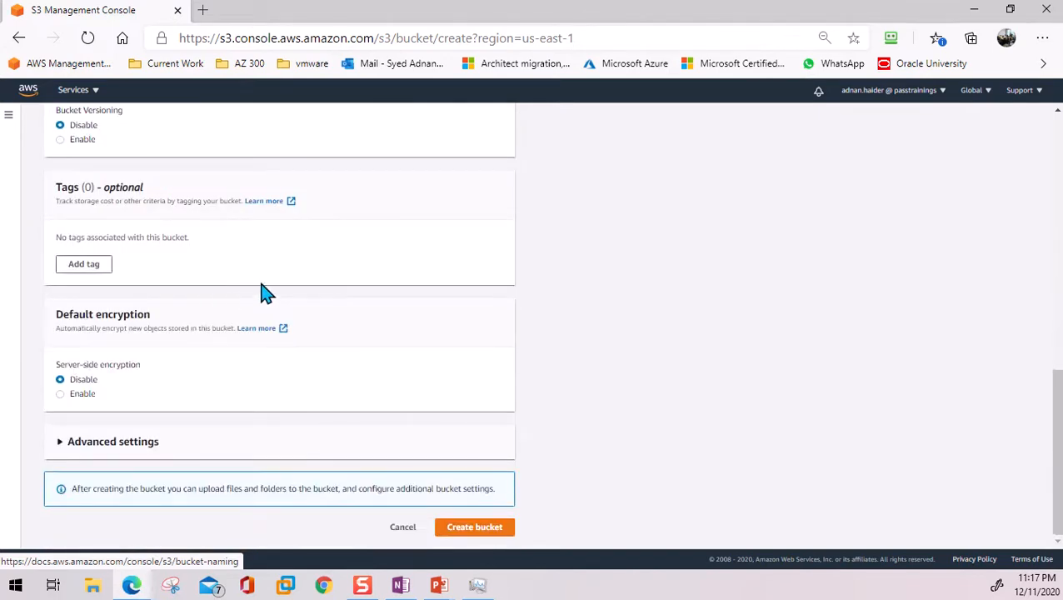
left_click(474, 527)
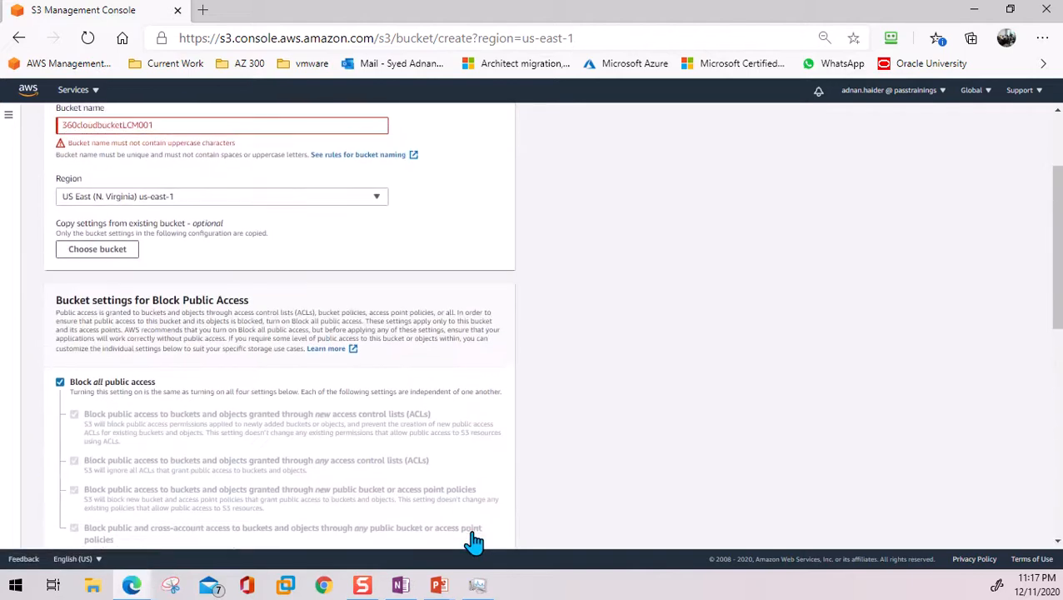
Step: Correct the bucket name to 360cloudbucketlcm001 and create the bucket with the default settings
left_click(169, 126)
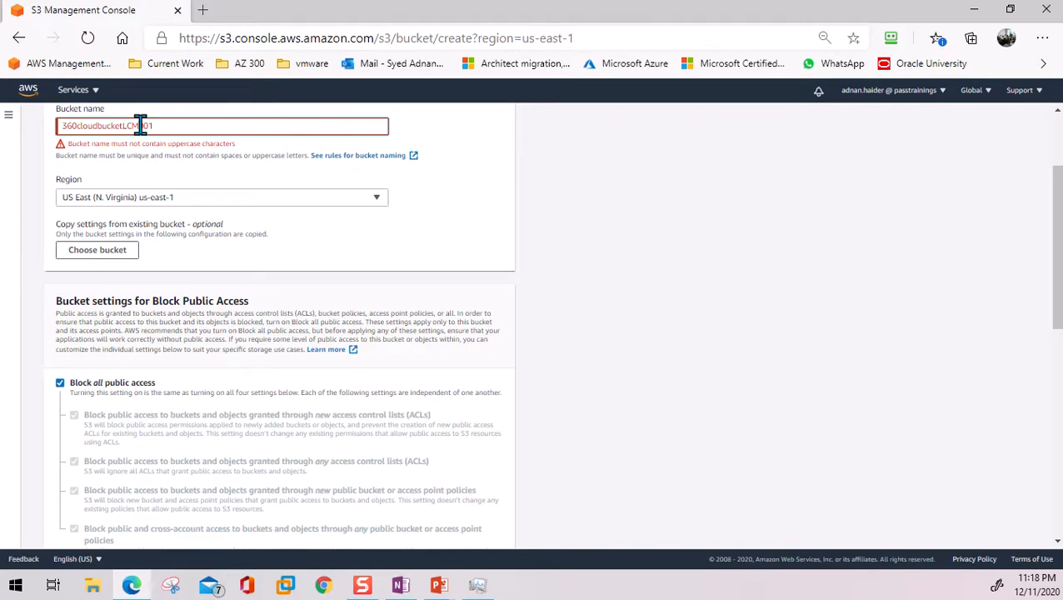
left_click(140, 126)
key("BackSpace")
key("BackSpace")
key("BackSpace")
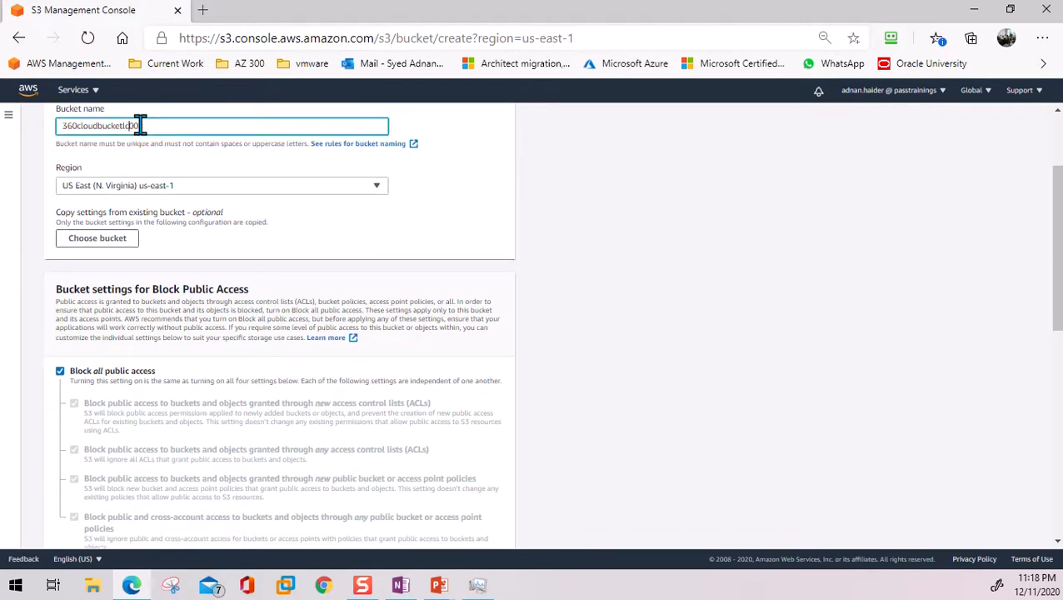
left_click(434, 218)
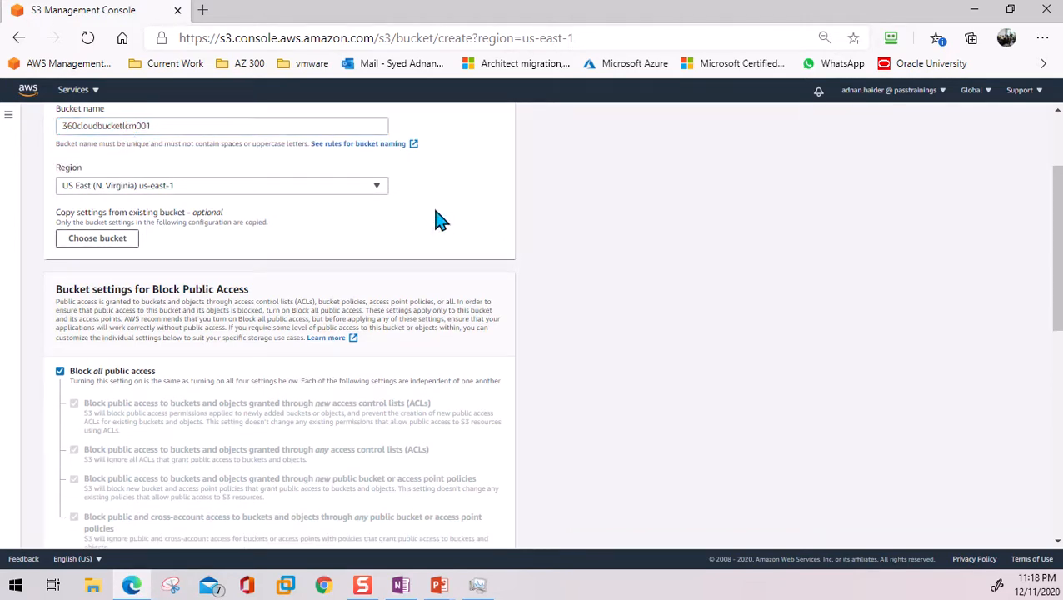
scroll(408, 275, "down", 10)
left_click(476, 533)
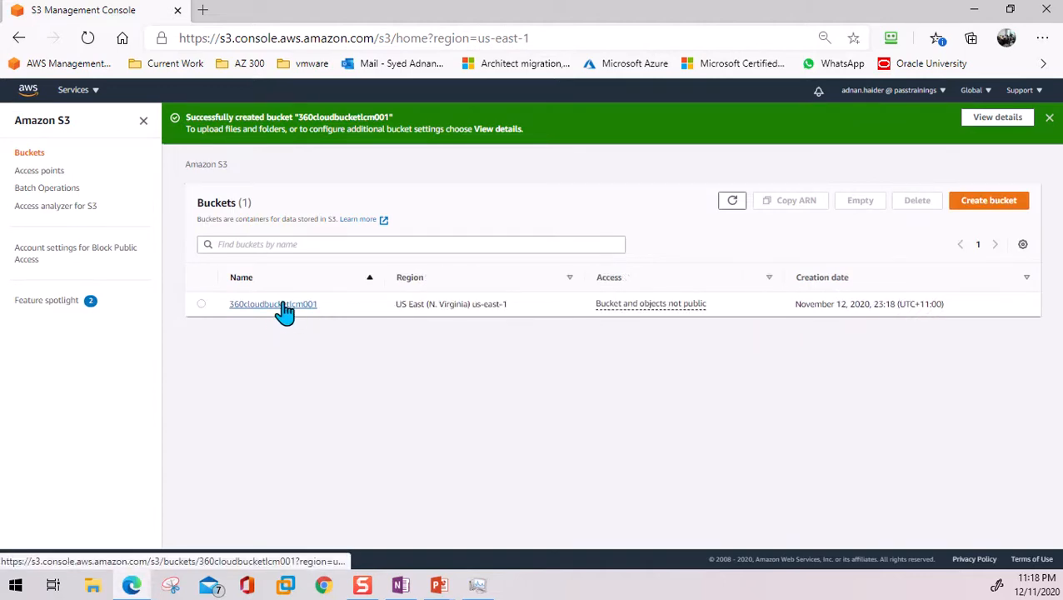
Step: Start an upload in the bucket 360cloudbucketlcm001 and add Fish.PNG, team.PNG and lion.PNG from the S3 folder
left_click(284, 305)
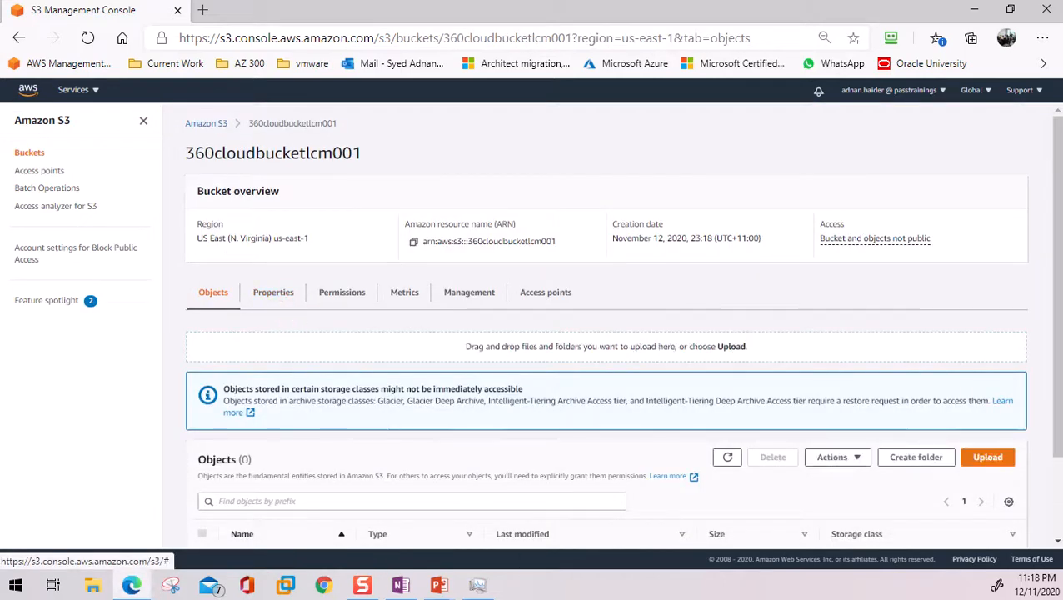
scroll(833, 433, "down", 2)
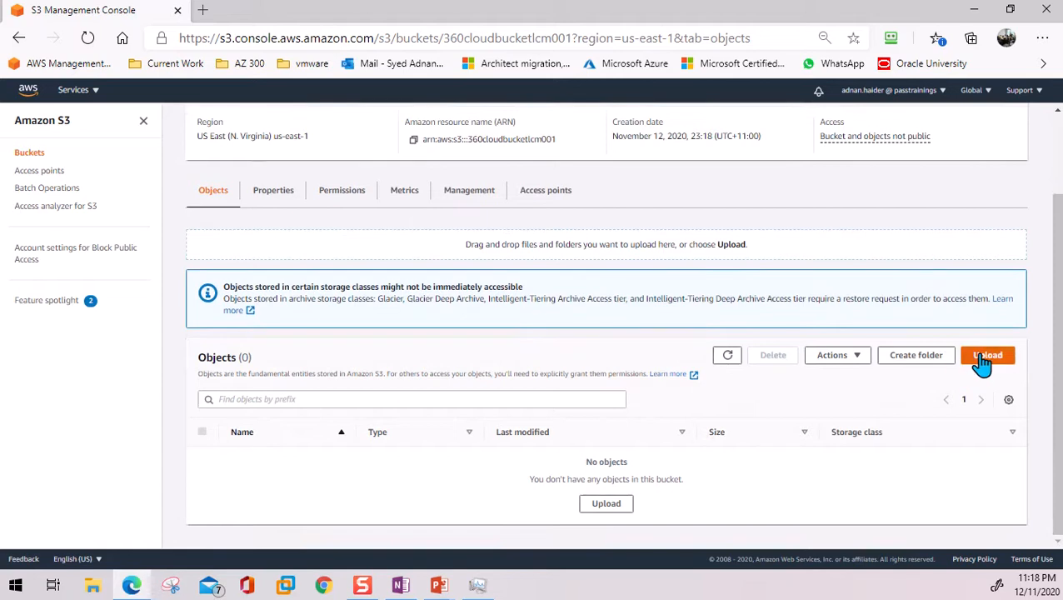
left_click(987, 357)
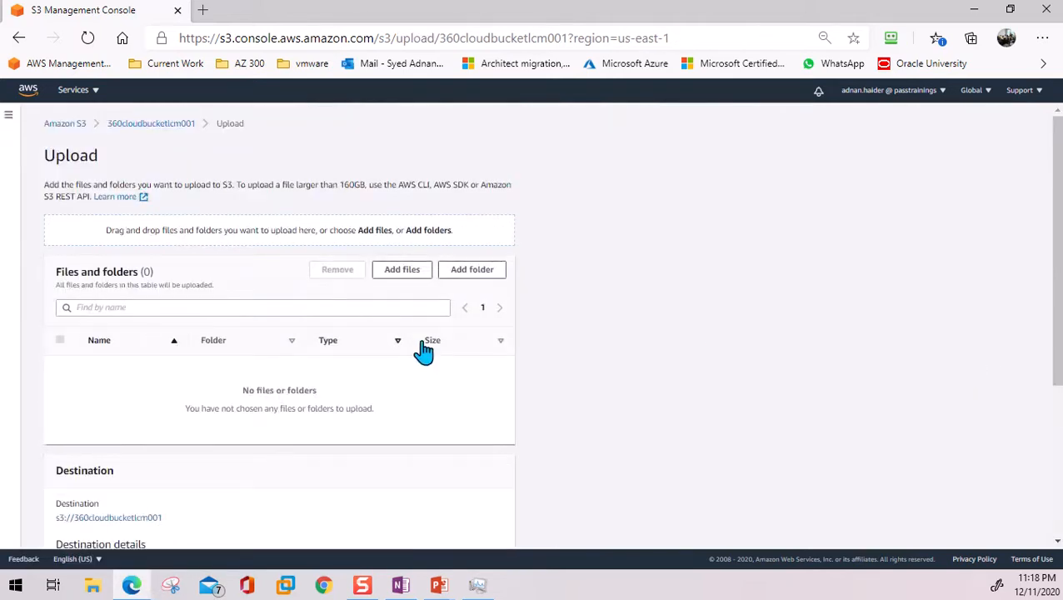
left_click(421, 270)
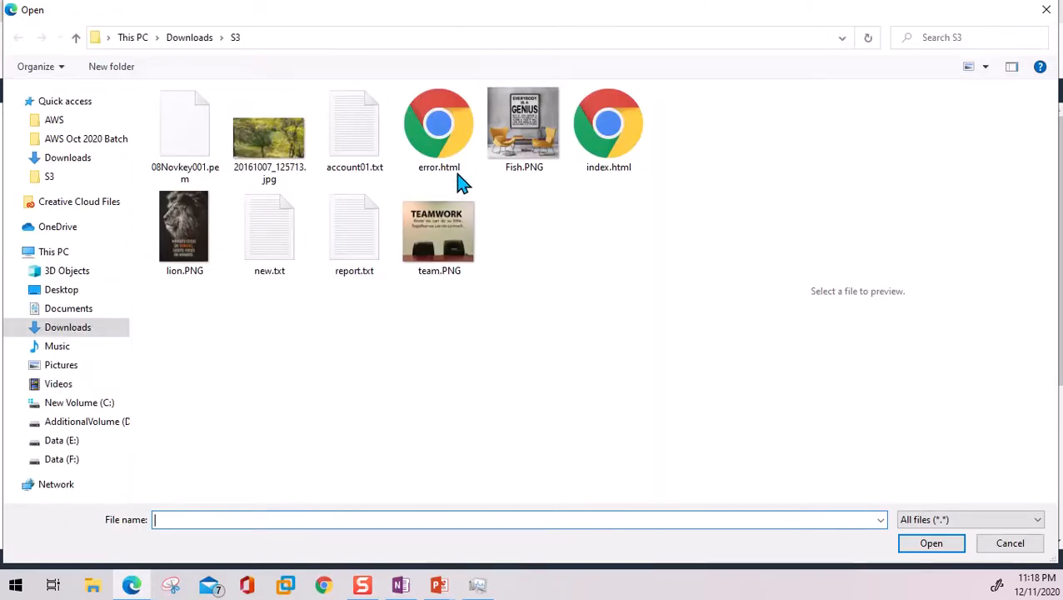
left_click(523, 125)
left_click(439, 233, "ctrl")
left_click(184, 229, "ctrl")
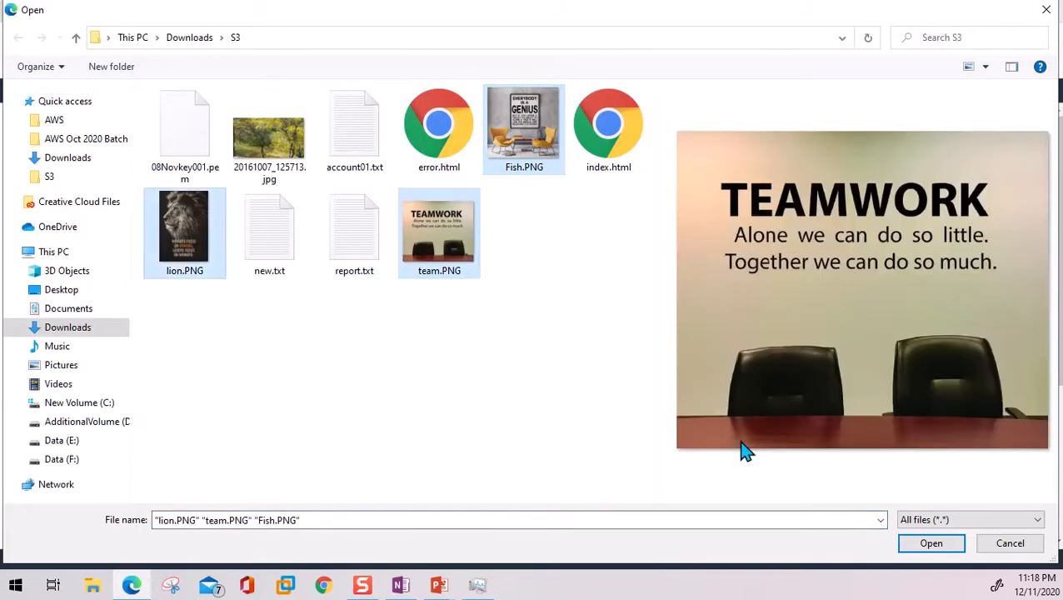
left_click(940, 548)
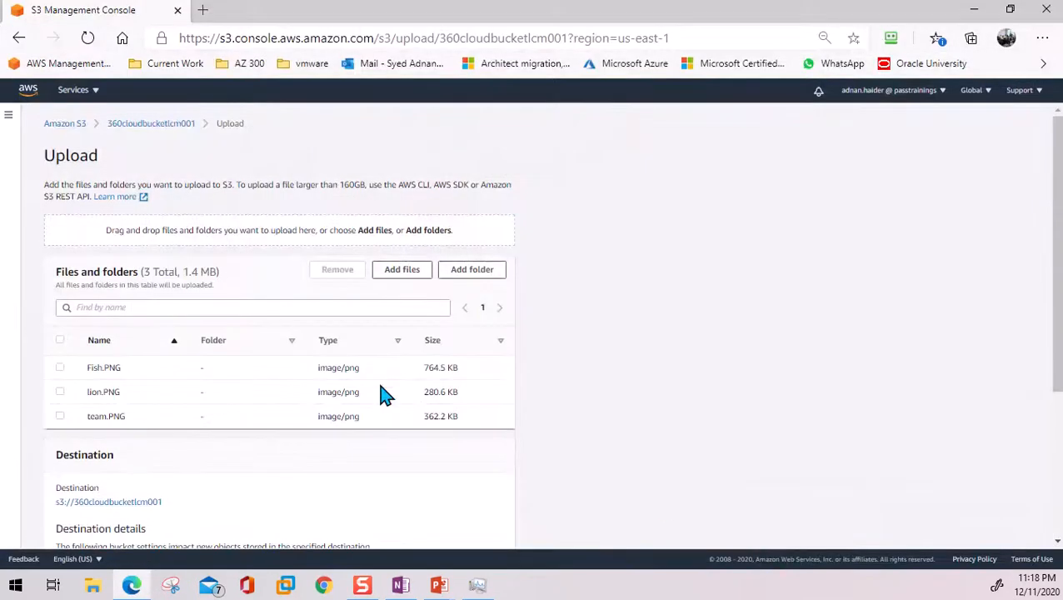
Step: Upload the three PNG files to the bucket without changing the upload options
scroll(384, 392, "down", 5)
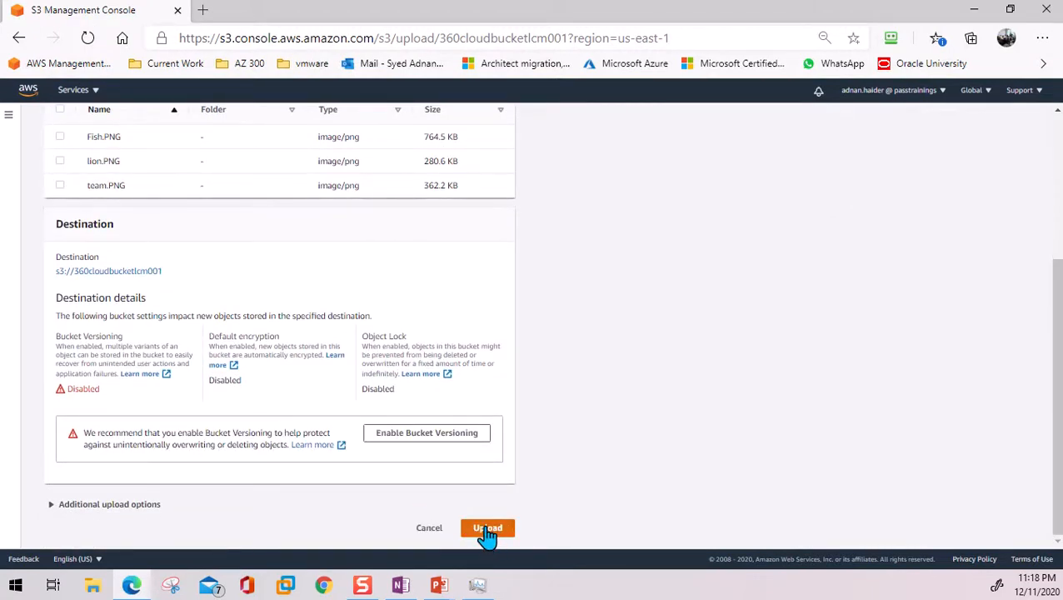
left_click(488, 534)
scroll(550, 379, "down", 2)
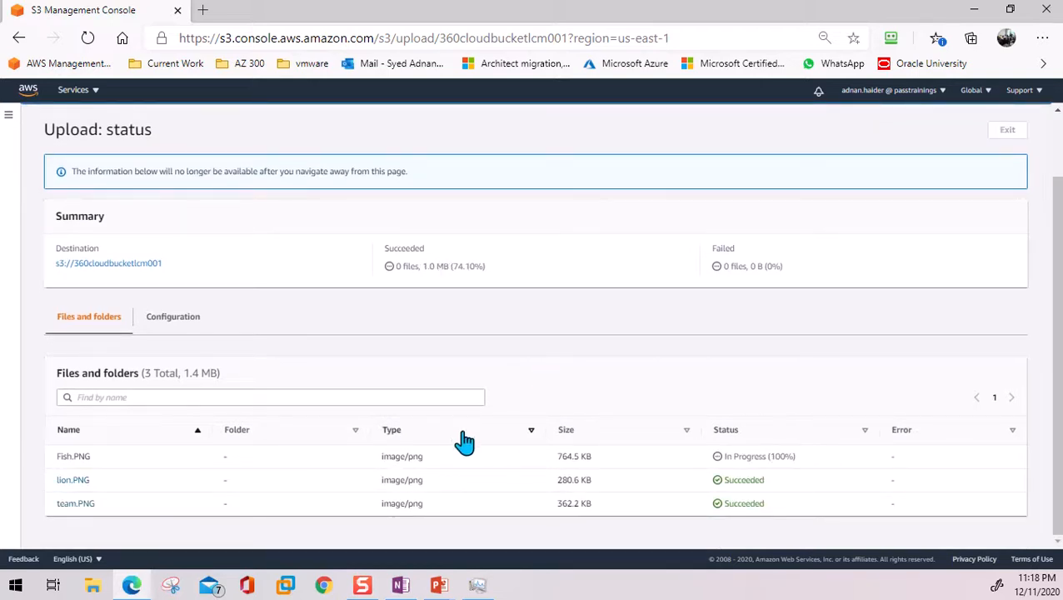
Step: Start a new lifecycle rule for the bucket 360cloudbucketlcm001 and name it 30STD-60IA-180-Gla
left_click(110, 265)
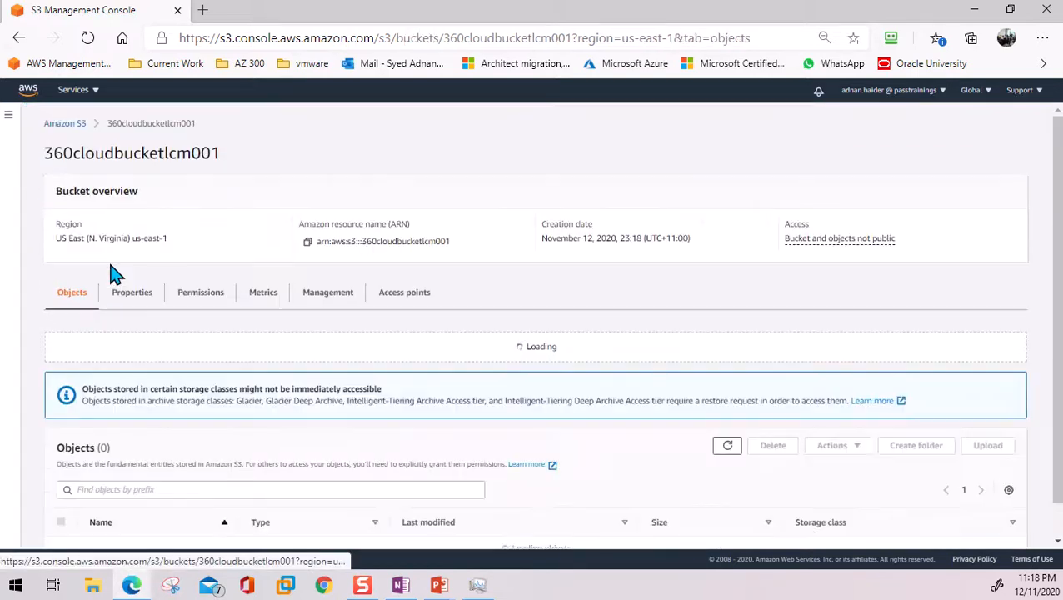
left_click(325, 302)
scroll(483, 347, "down", 2)
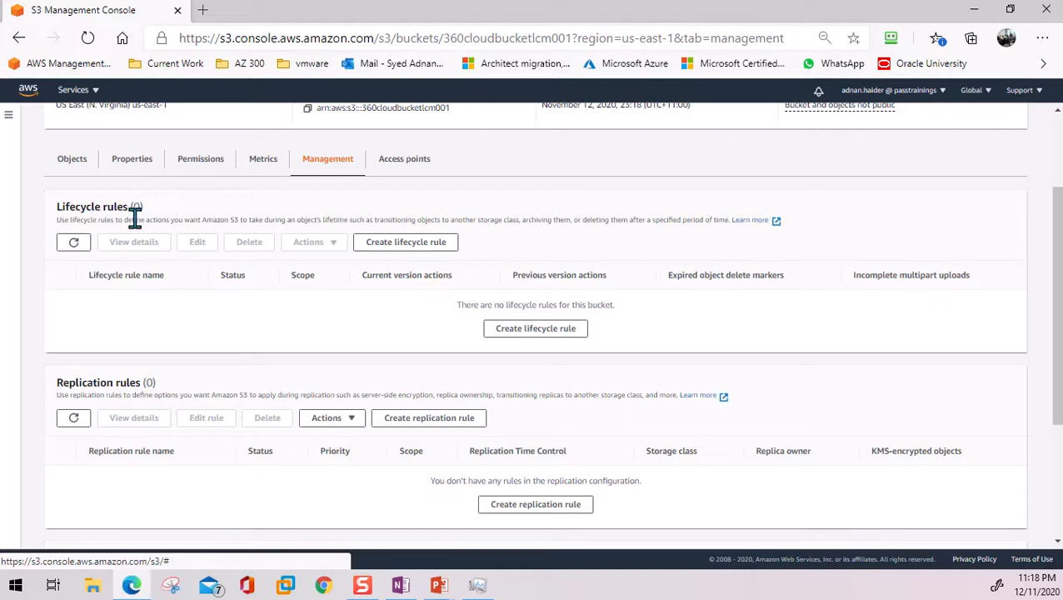
left_click(538, 331)
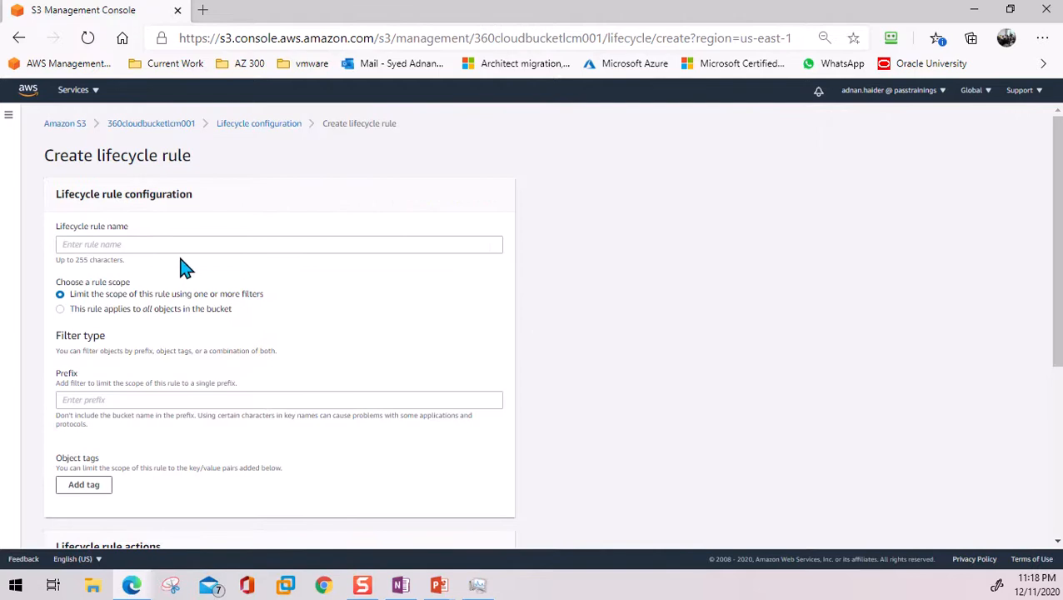
left_click(207, 242)
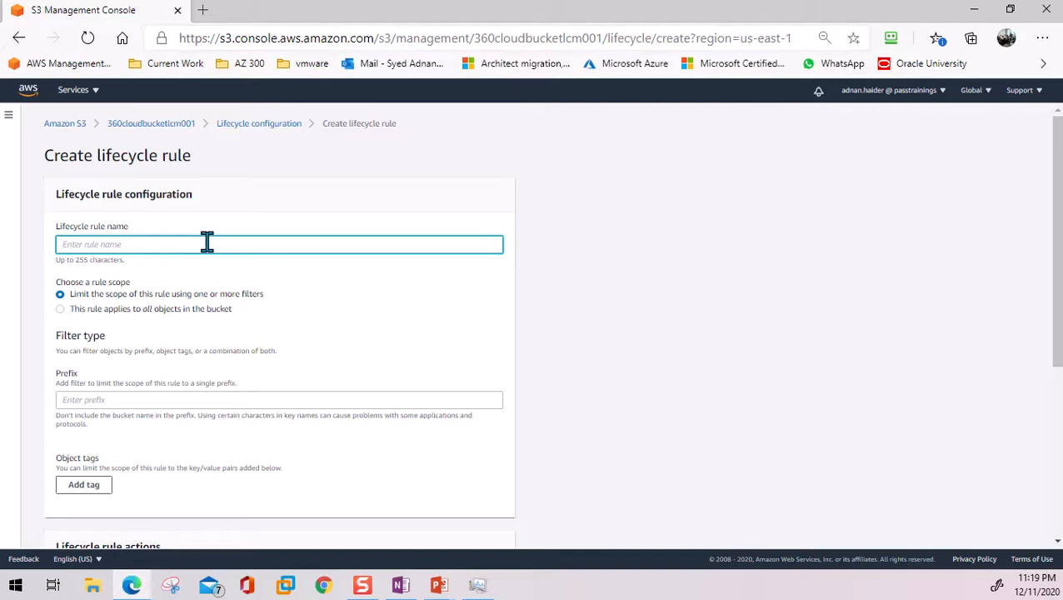
type("30")
type("STD=")
left_click(304, 322)
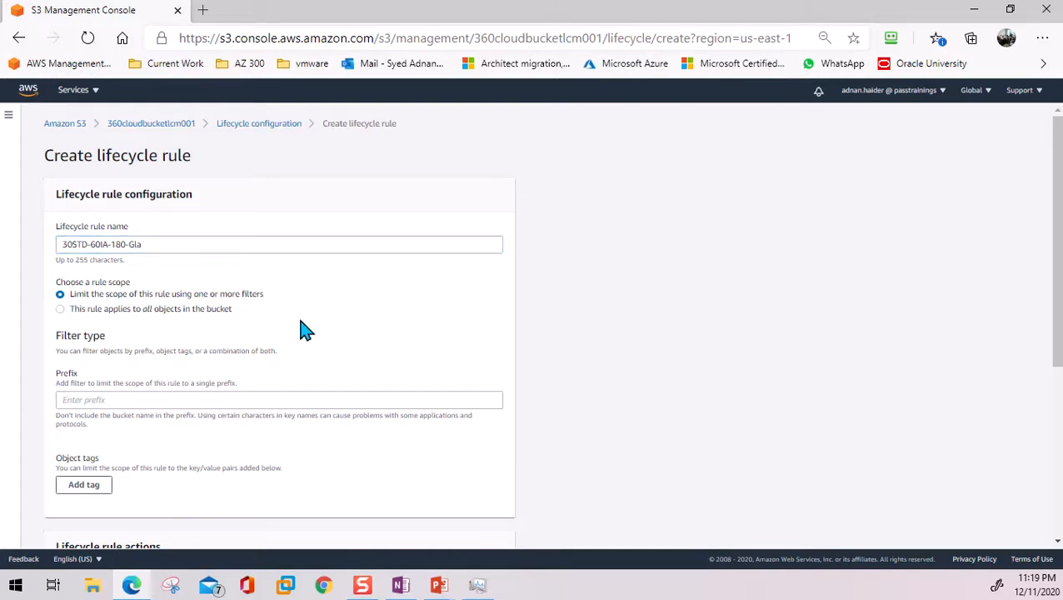
Step: Apply the lifecycle rule to all objects in the bucket and acknowledge this scope
scroll(190, 327, "down", 1)
scroll(190, 327, "down", 1)
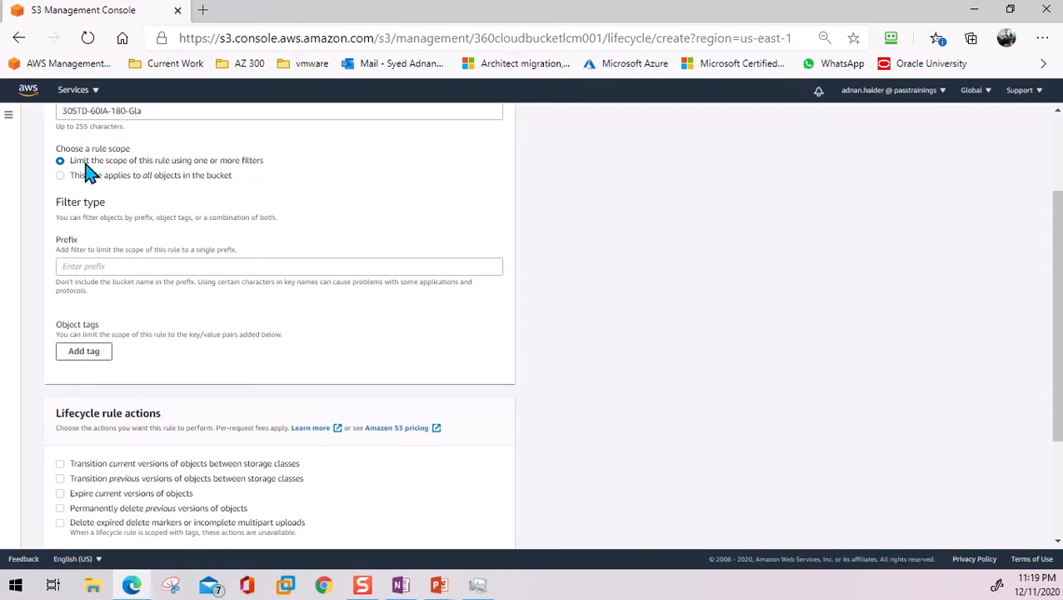
left_click(106, 266)
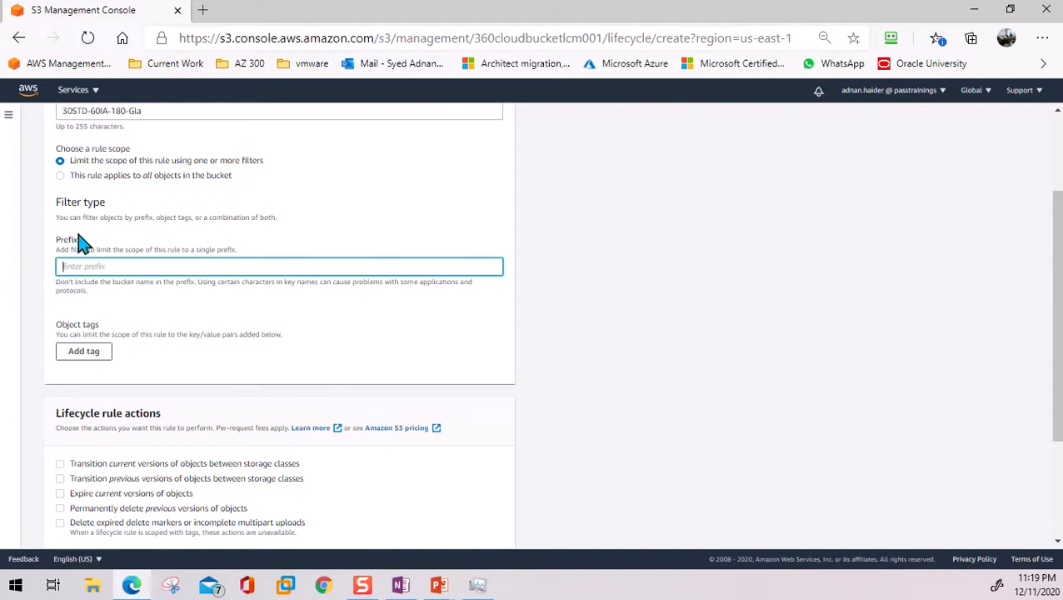
left_click(103, 175)
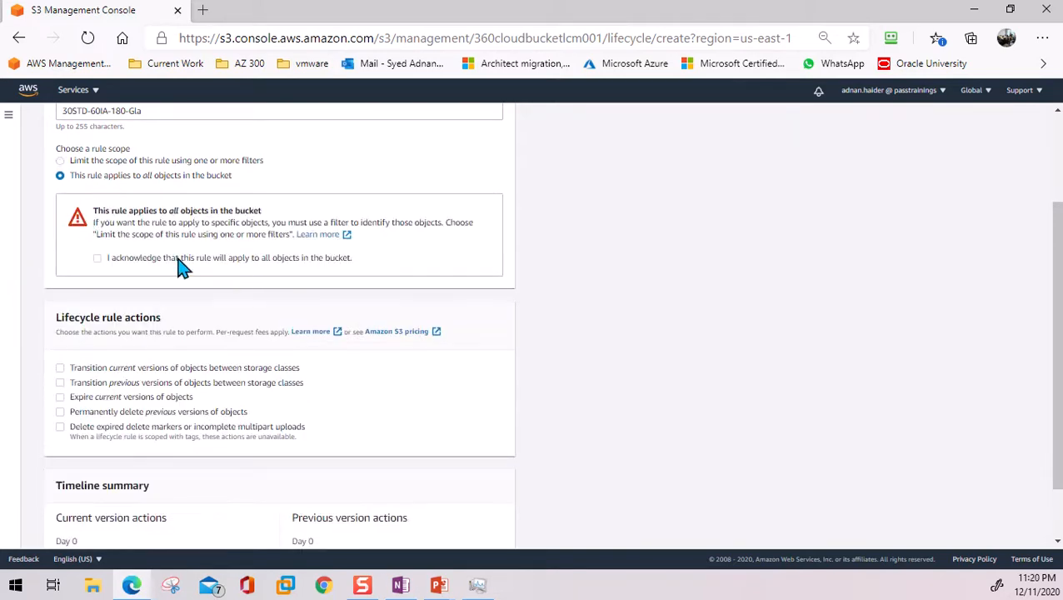
left_click(99, 258)
scroll(141, 271, "down", 1)
scroll(143, 278, "up", 2)
scroll(144, 278, "down", 2)
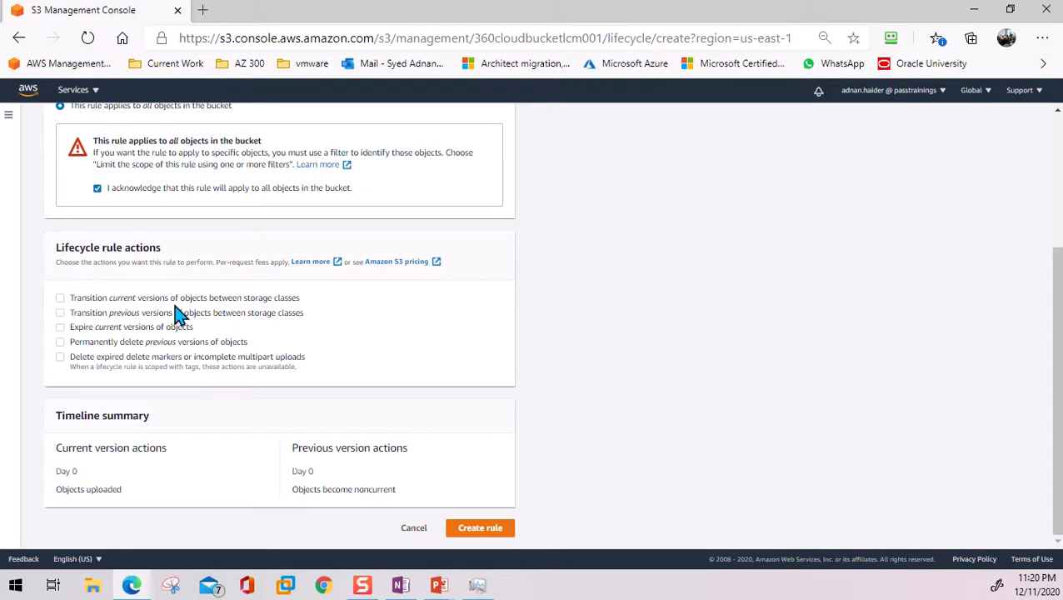
left_click(61, 300)
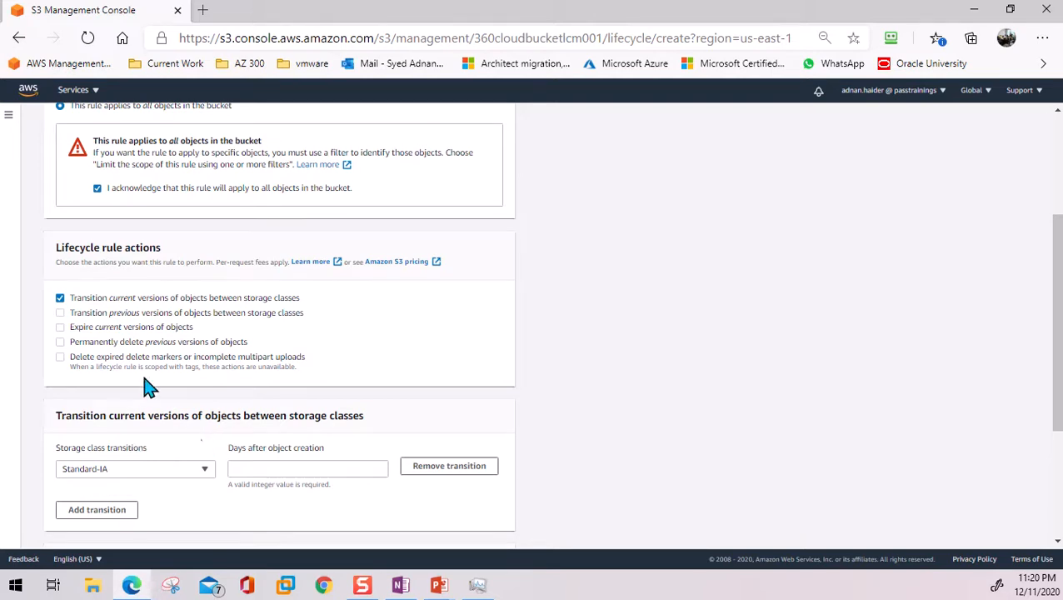
left_click(60, 298)
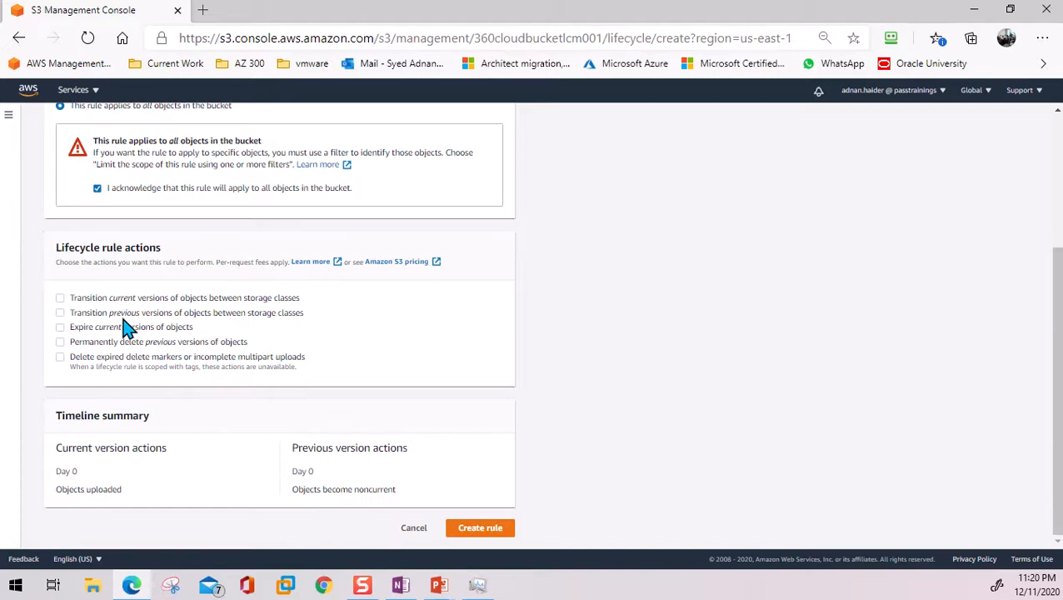
left_click(60, 312)
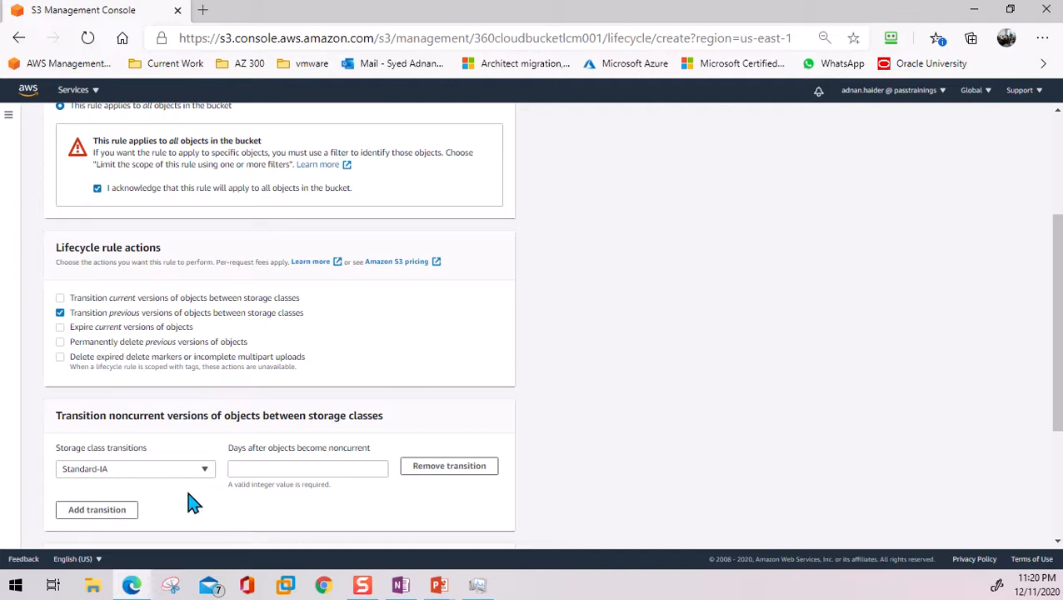
left_click(61, 314)
Step: Enable transitions for current object versions and move them to Standard-IA 60 days after object creation
left_click(60, 297)
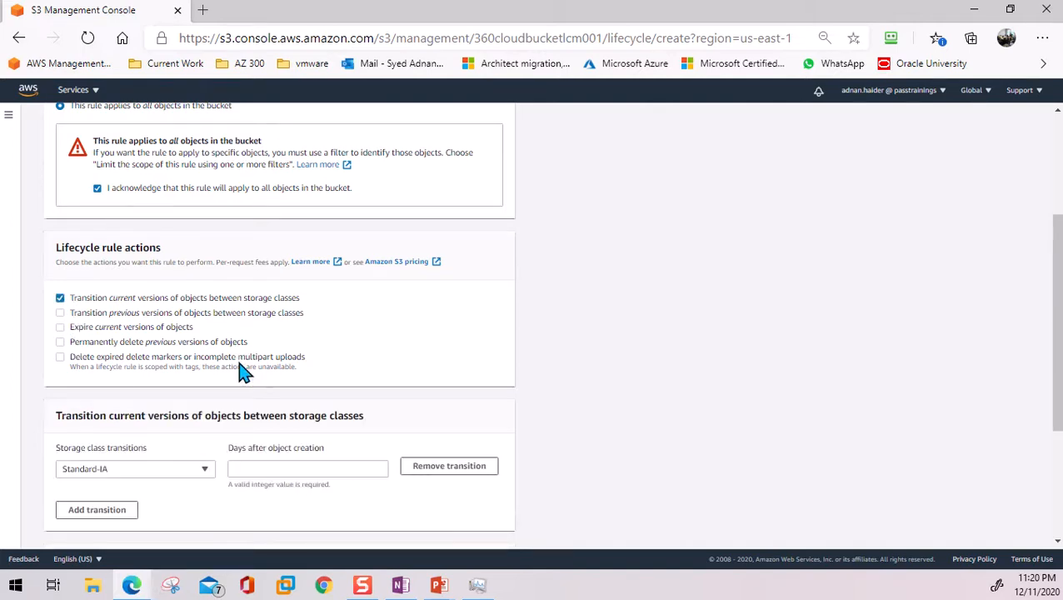
scroll(158, 500, "down", 2)
scroll(163, 495, "up", 4)
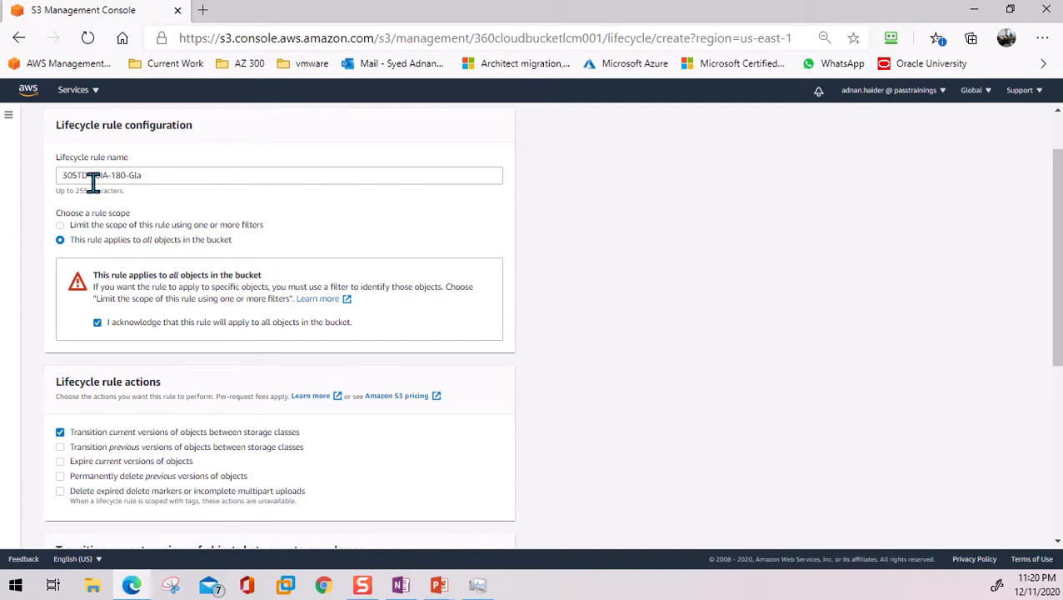
scroll(188, 473, "down", 3)
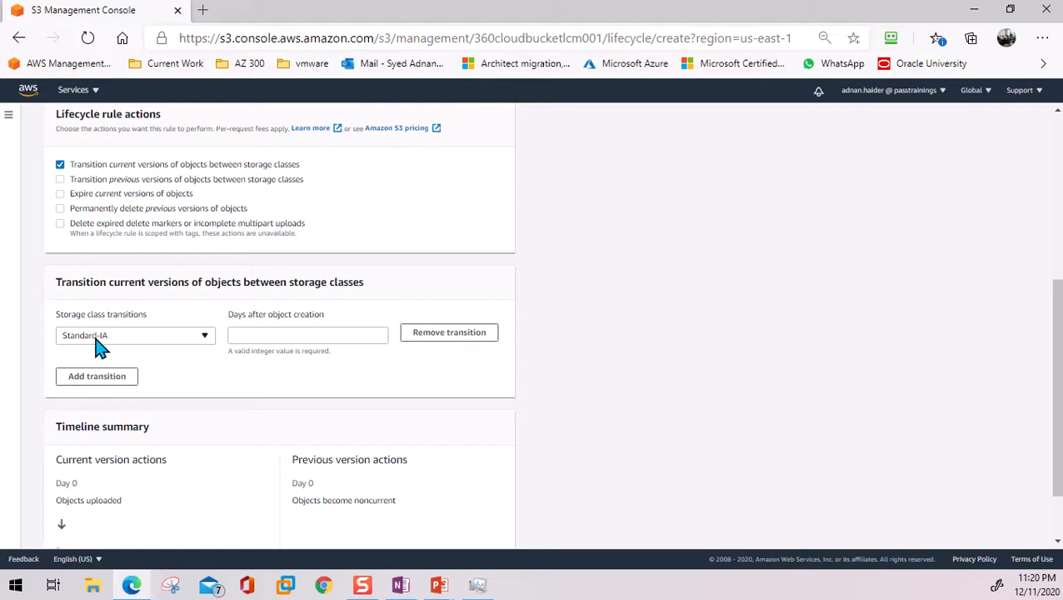
left_click(264, 336)
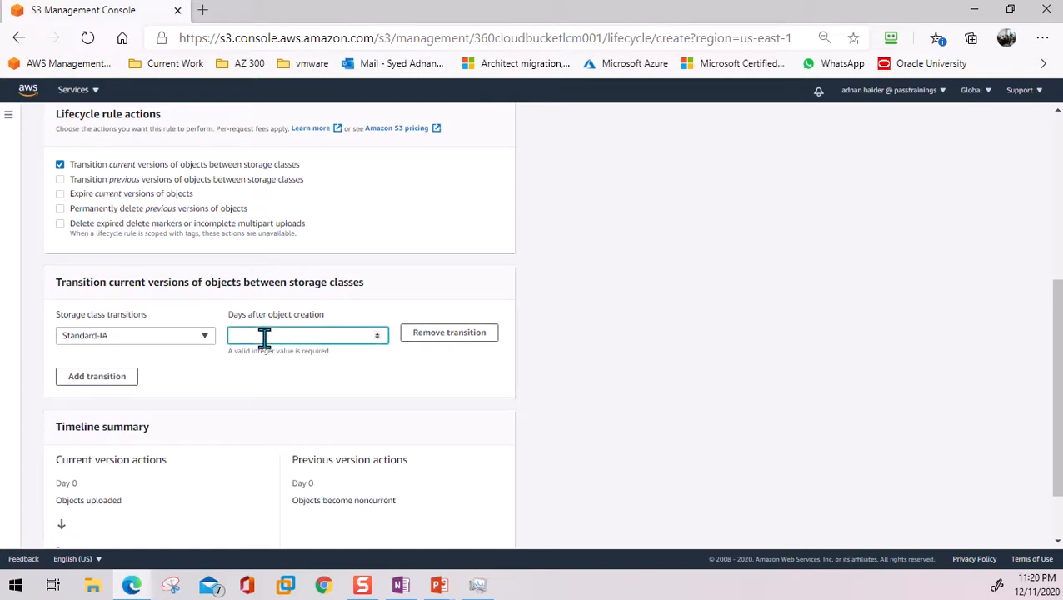
type("60")
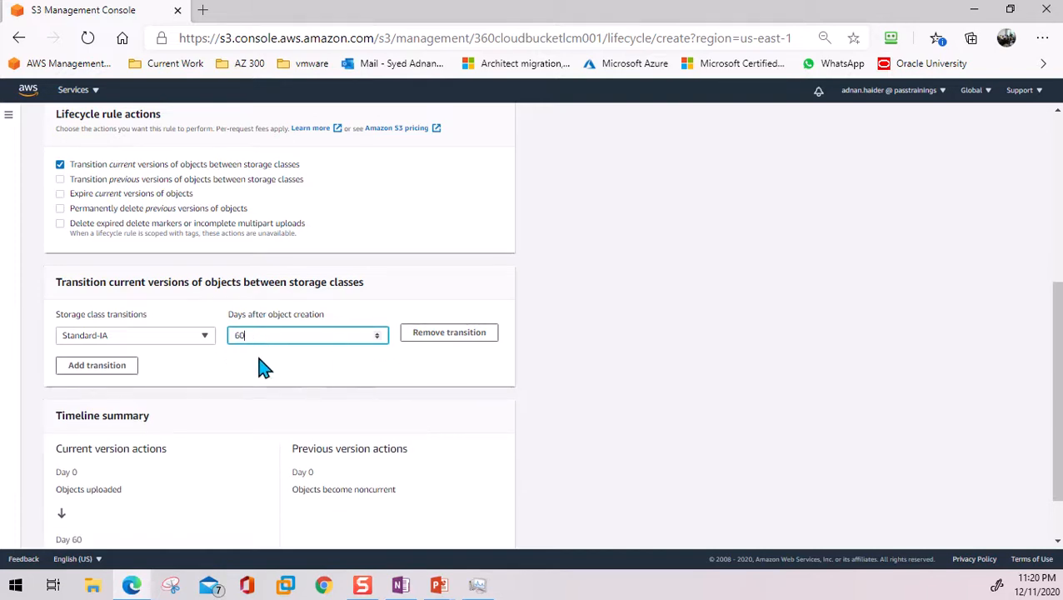
Step: Add a second transition for current object versions that moves them to Glacier 180 days after object creation
left_click(117, 367)
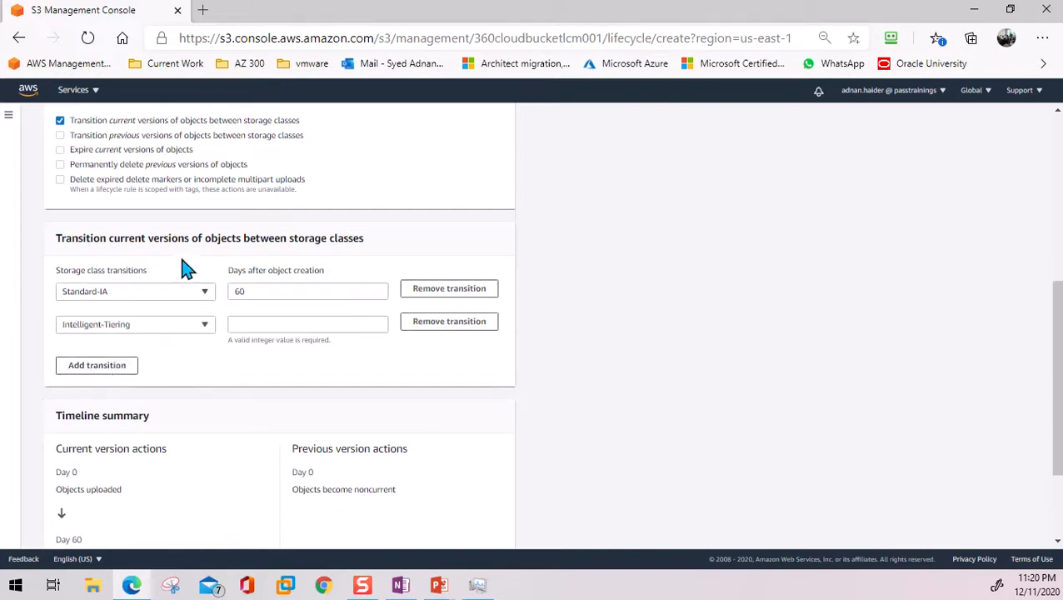
scroll(185, 268, "up", 4)
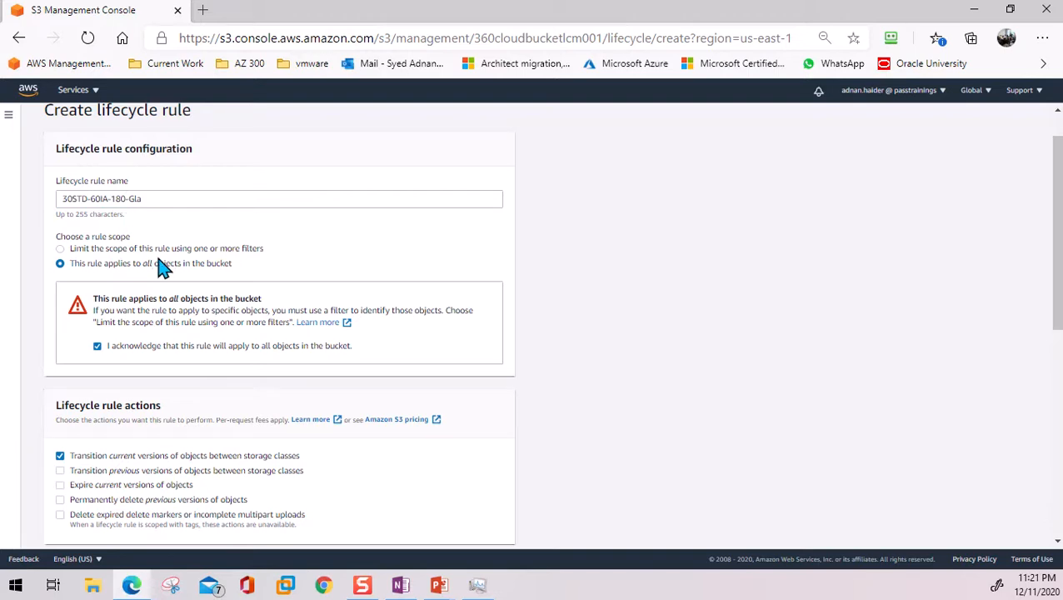
scroll(167, 258, "down", 4)
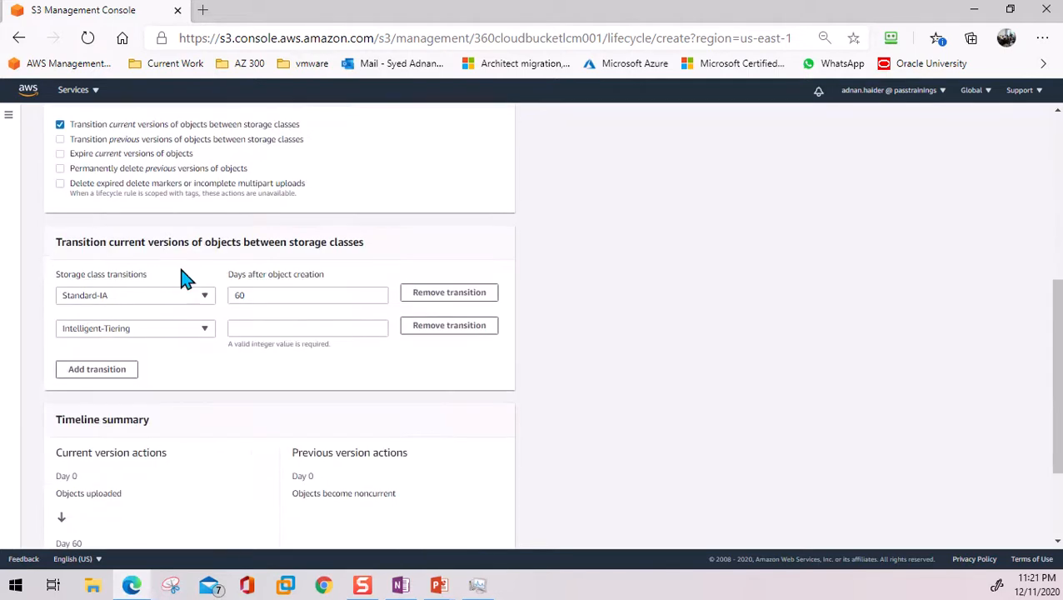
left_click(288, 325)
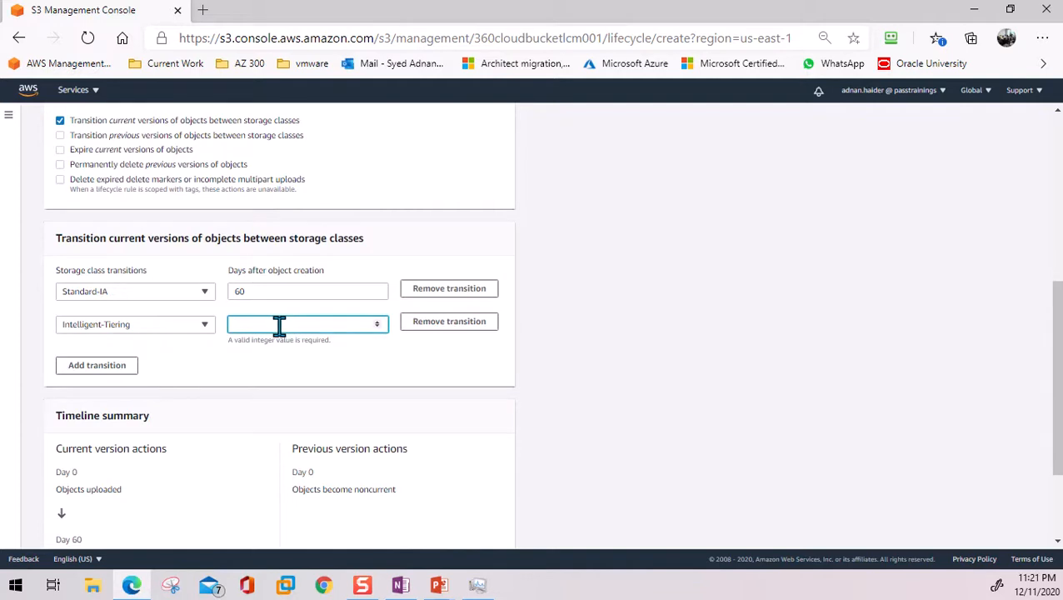
left_click(143, 329)
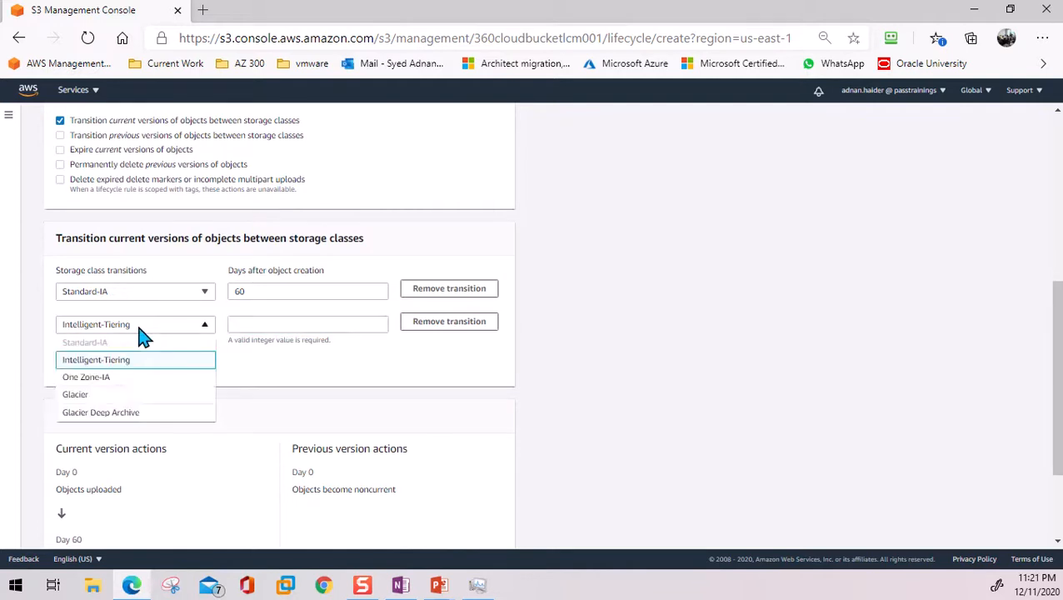
left_click(107, 396)
left_click(262, 323)
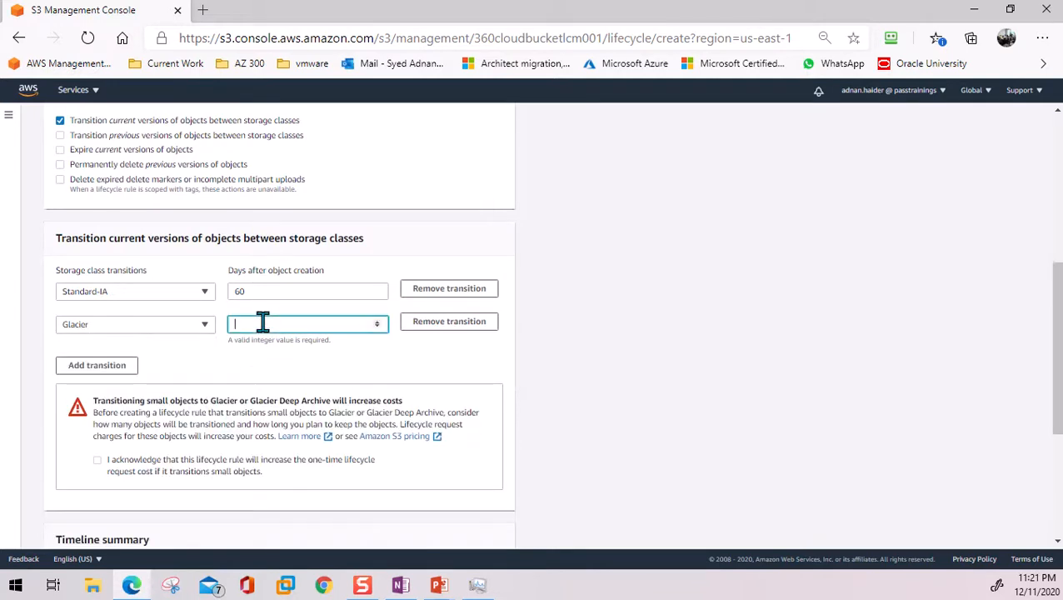
type("180")
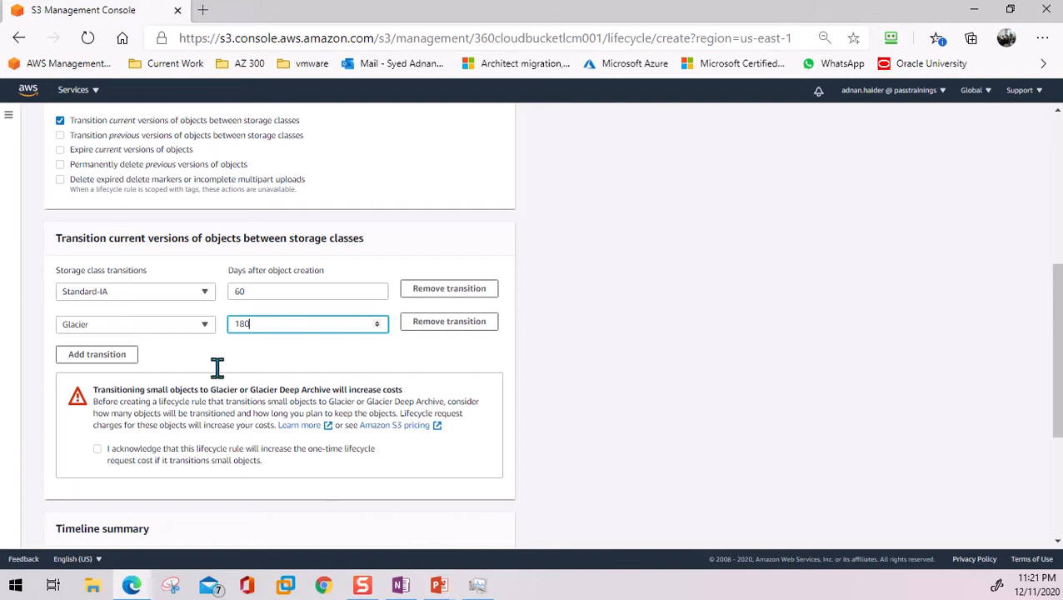
Step: Keep Glacier as the second storage class and acknowledge the one-time lifecycle request cost for current-version transitions of small objects
mouse_move(444, 588)
left_click(131, 328)
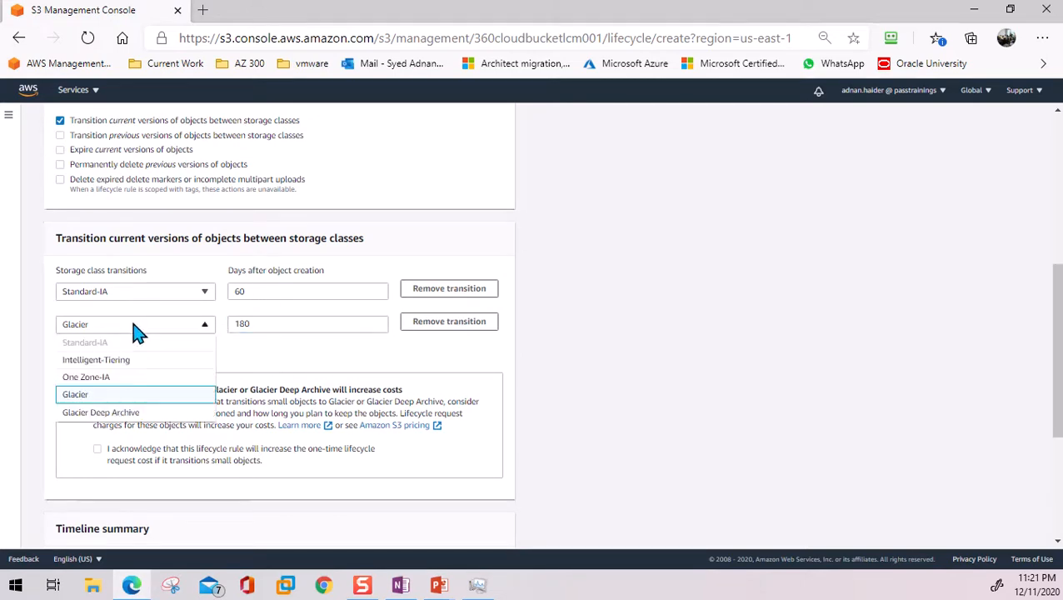
left_click(286, 357)
scroll(190, 348, "down", 2)
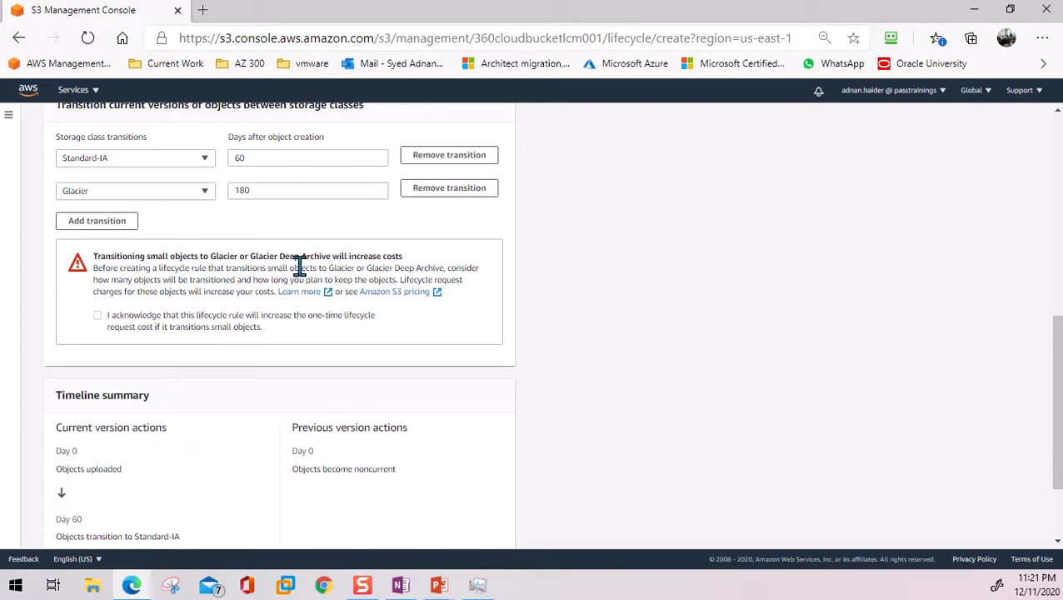
left_click(97, 318)
scroll(254, 369, "down", 2)
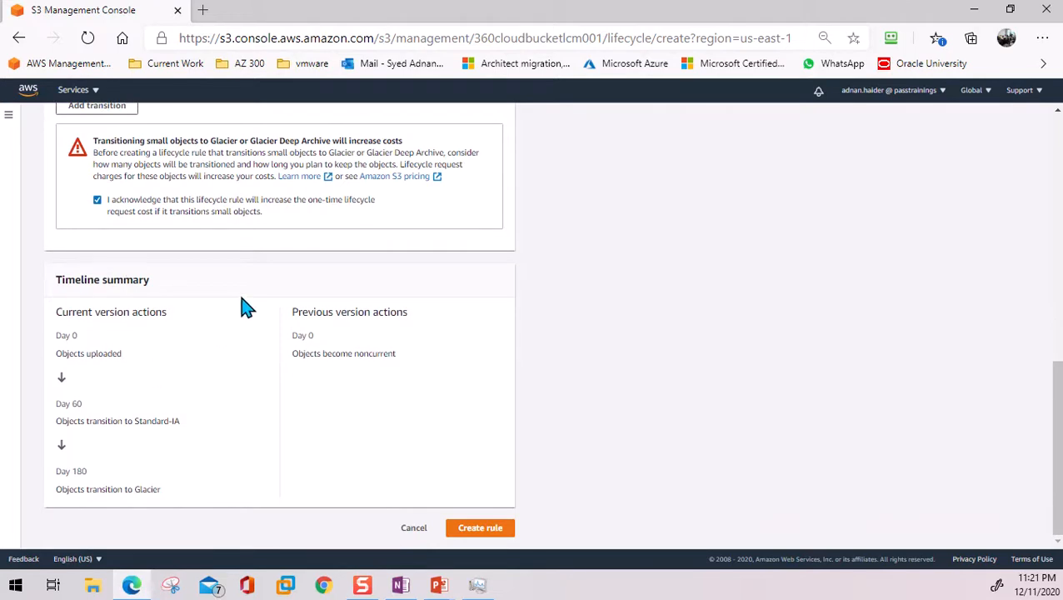
Step: Enable transitions for previous object versions and move them to Standard-IA 60 days after they become noncurrent
scroll(244, 307, "up", 3)
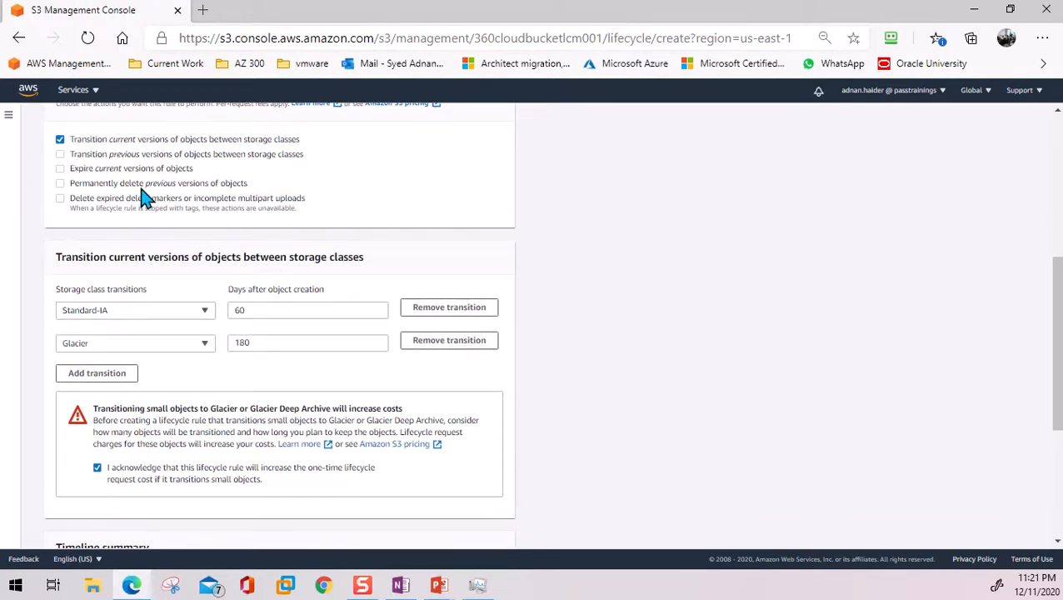
left_click(60, 155)
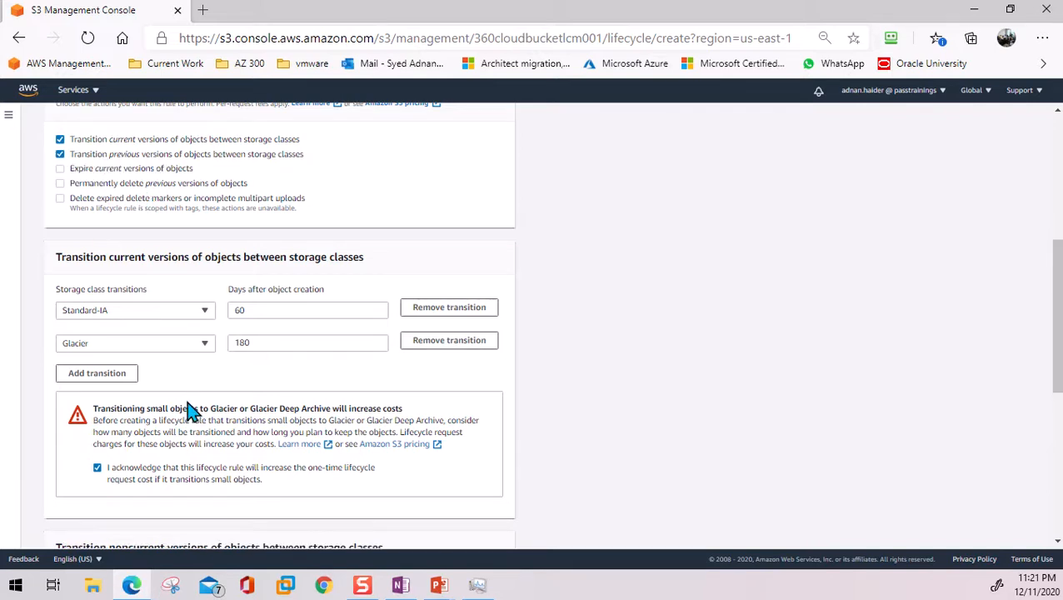
scroll(249, 380, "down", 3)
scroll(200, 342, "up", 1)
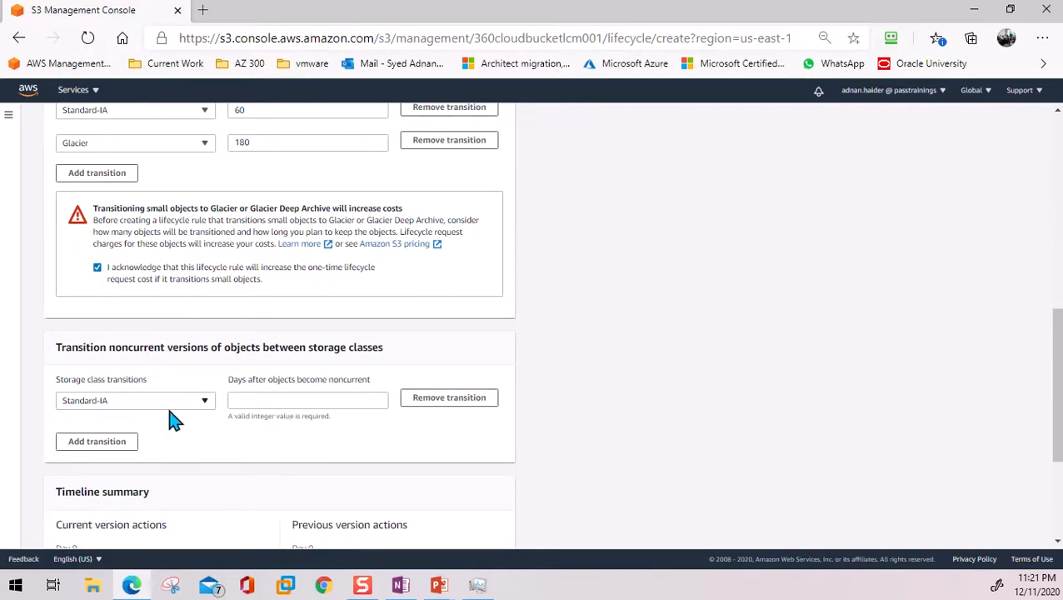
left_click(264, 400)
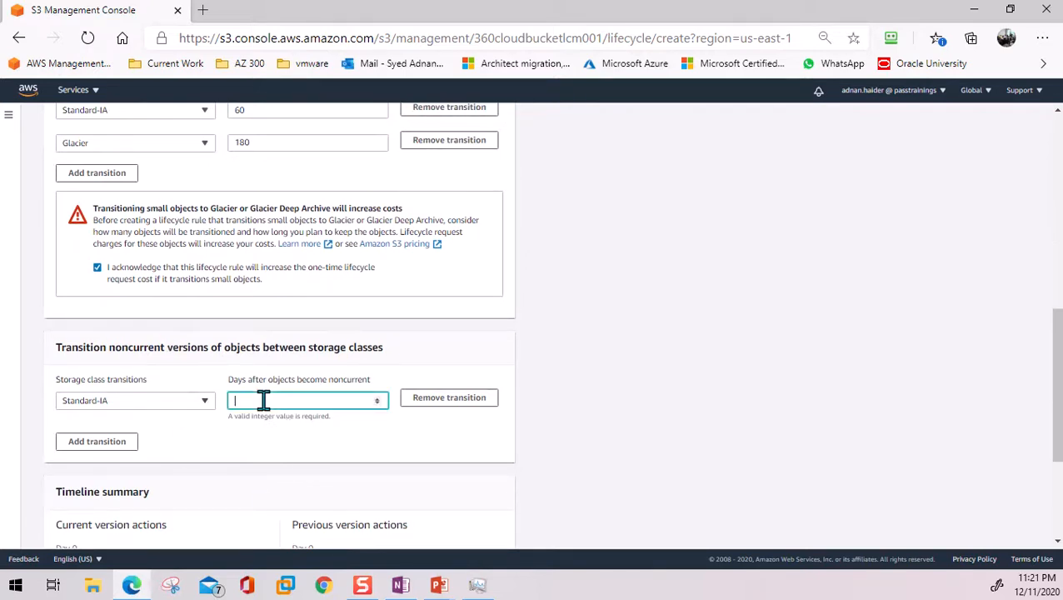
type("60")
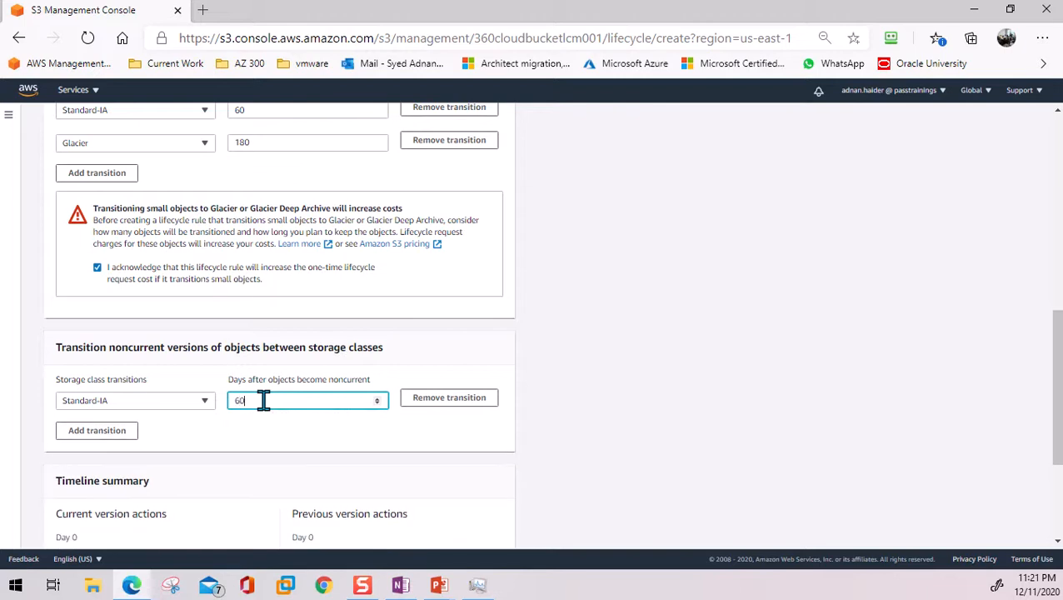
Step: Add a noncurrent-version transition to Glacier after 180 days and acknowledge its lifecycle request cost
left_click(97, 430)
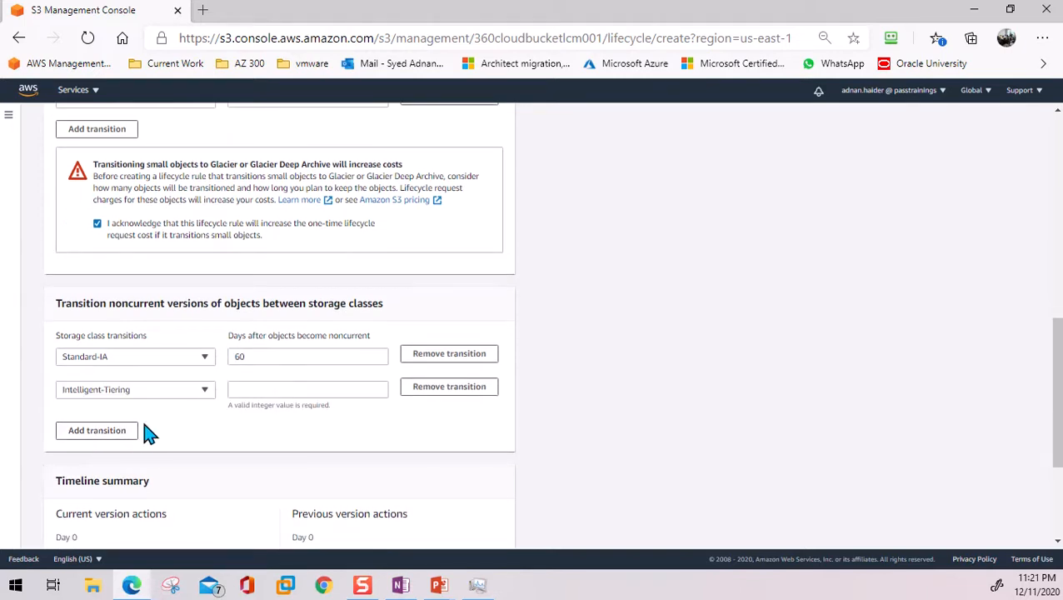
left_click(162, 398)
left_click(143, 461)
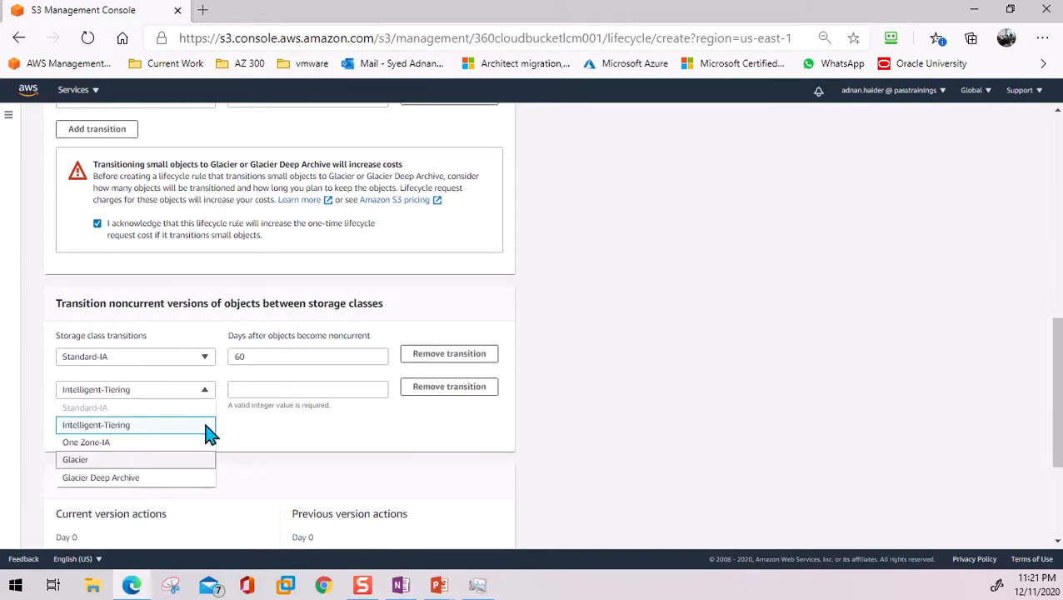
left_click(274, 393)
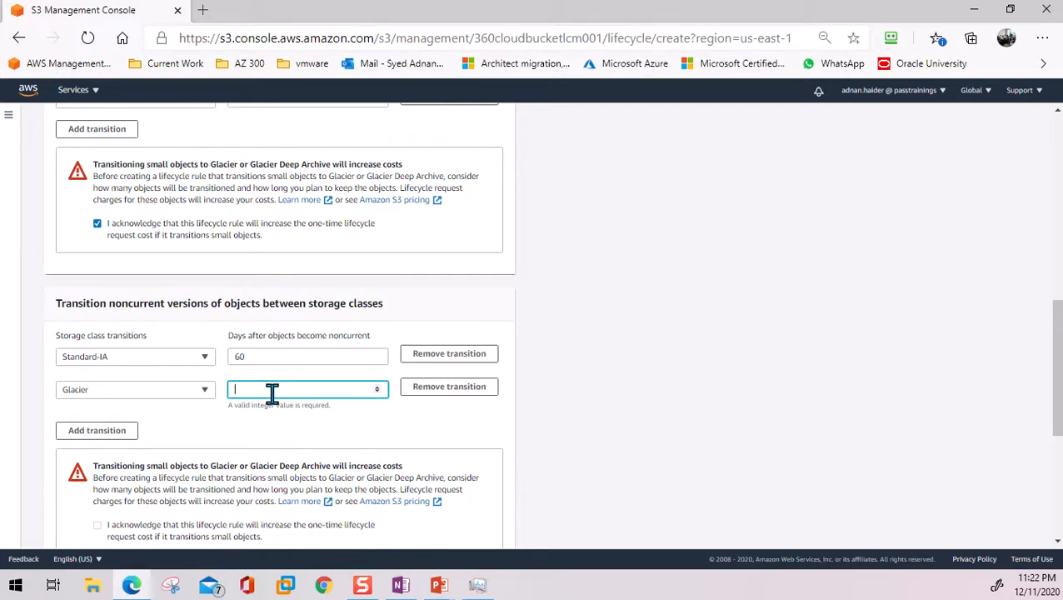
type("180")
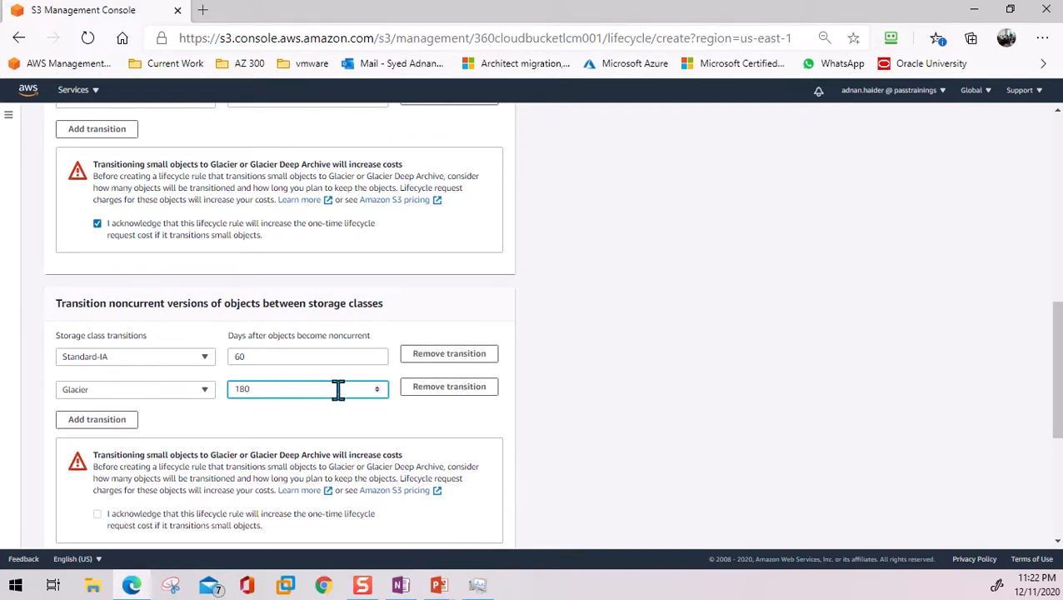
scroll(131, 432, "down", 2)
left_click(98, 384)
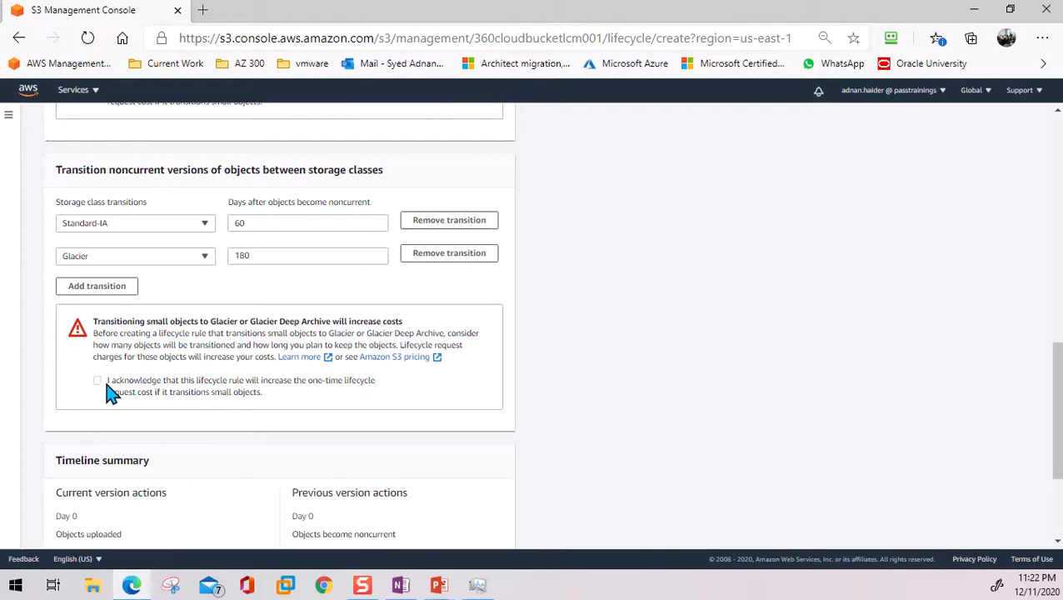
Step: Enable expiration of current object versions and set it to 181 days after object creation
scroll(167, 371, "up", 5)
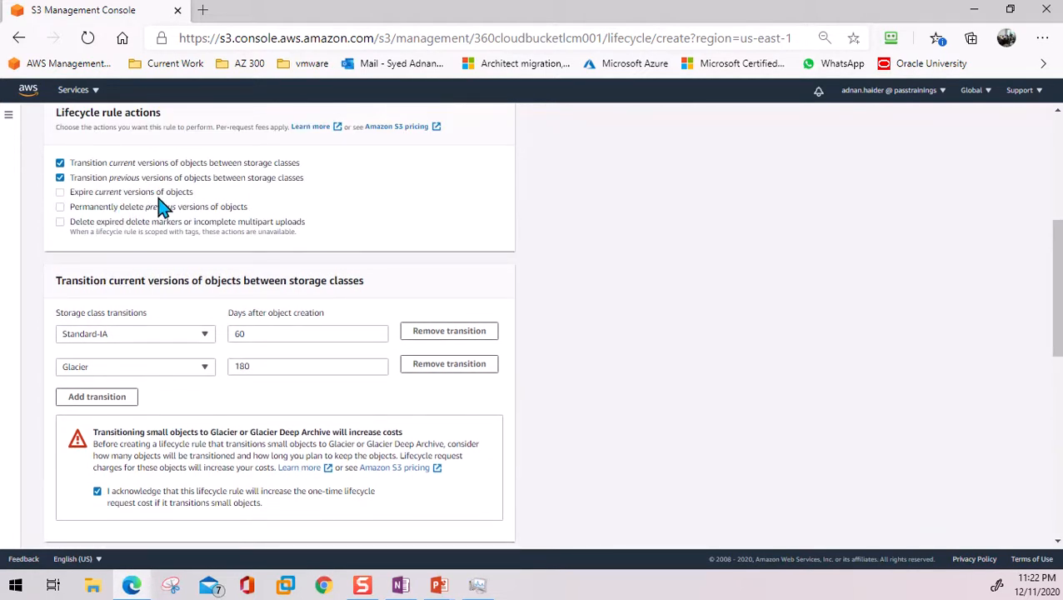
left_click(62, 195)
scroll(154, 341, "down", 10)
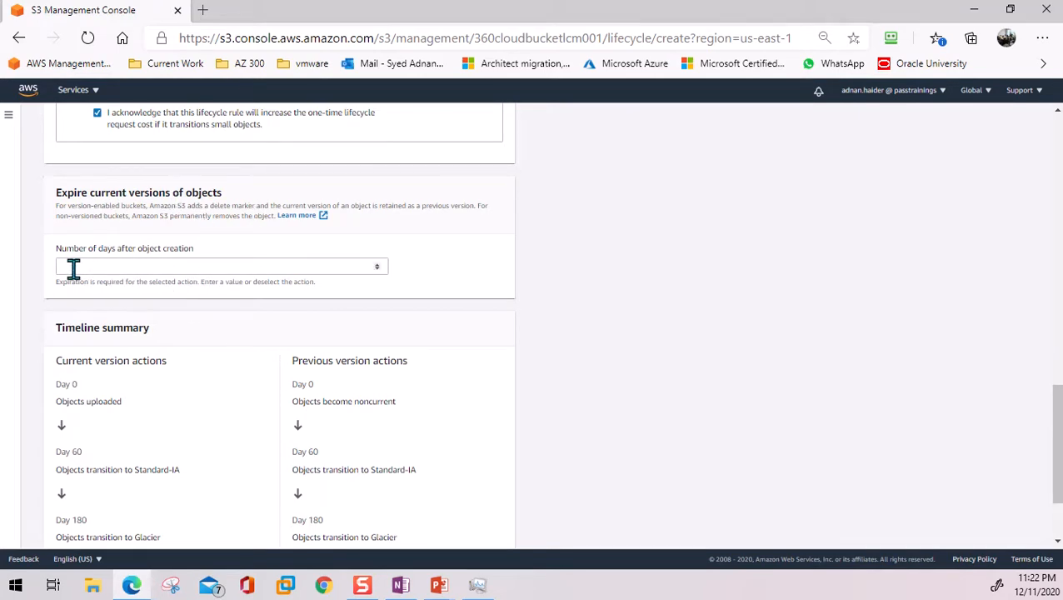
left_click(182, 267)
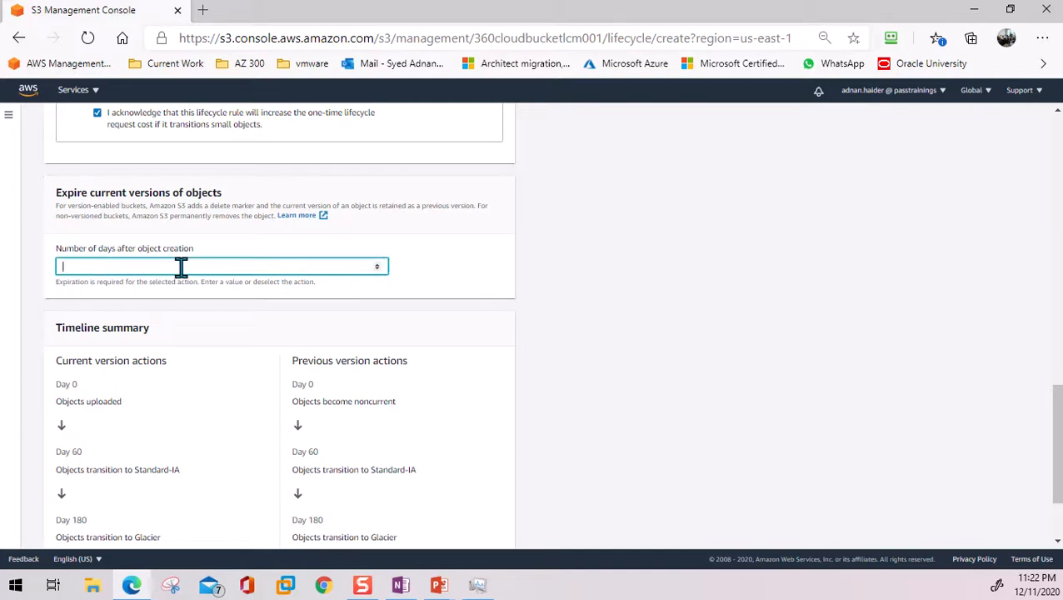
type("9")
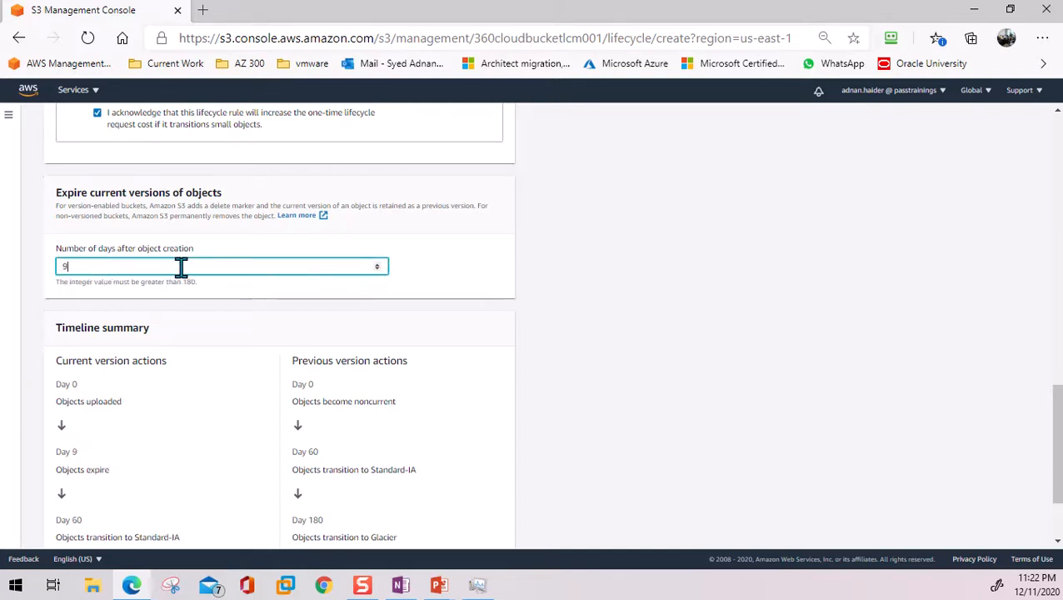
type("0")
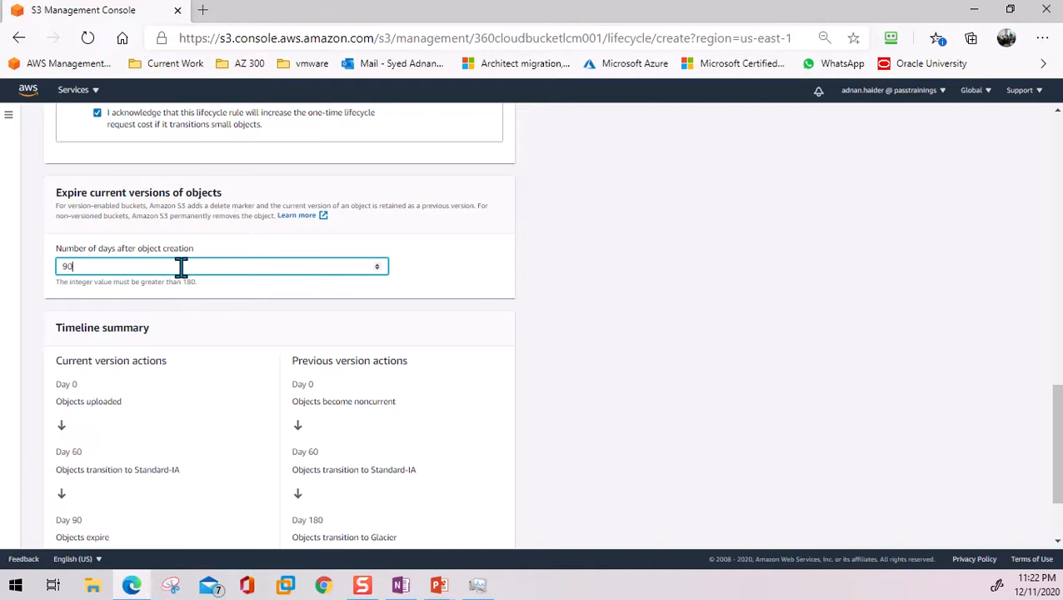
left_click(233, 327)
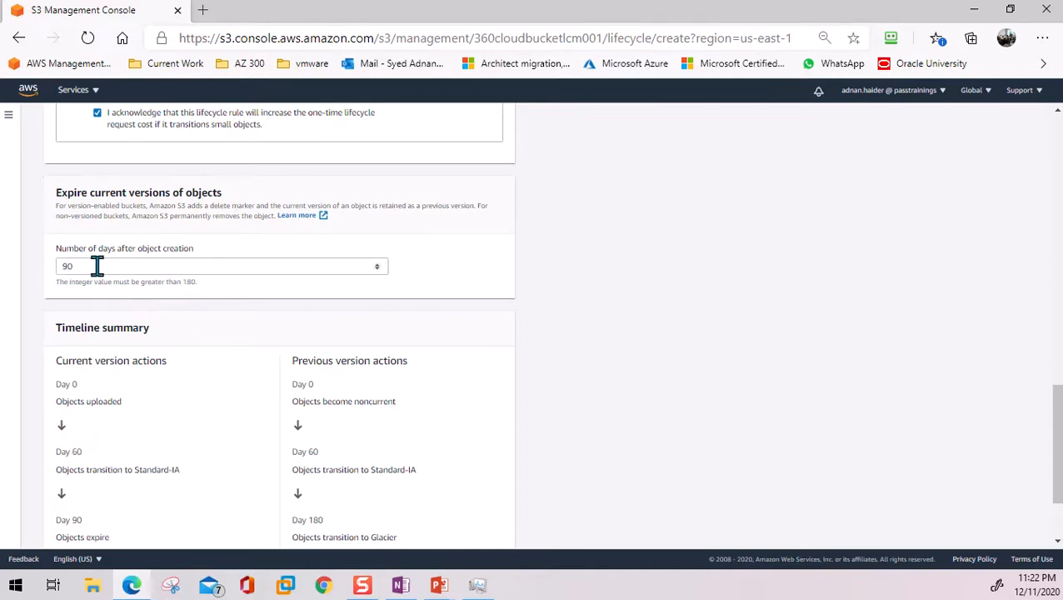
left_click_drag(97, 266, 53, 271)
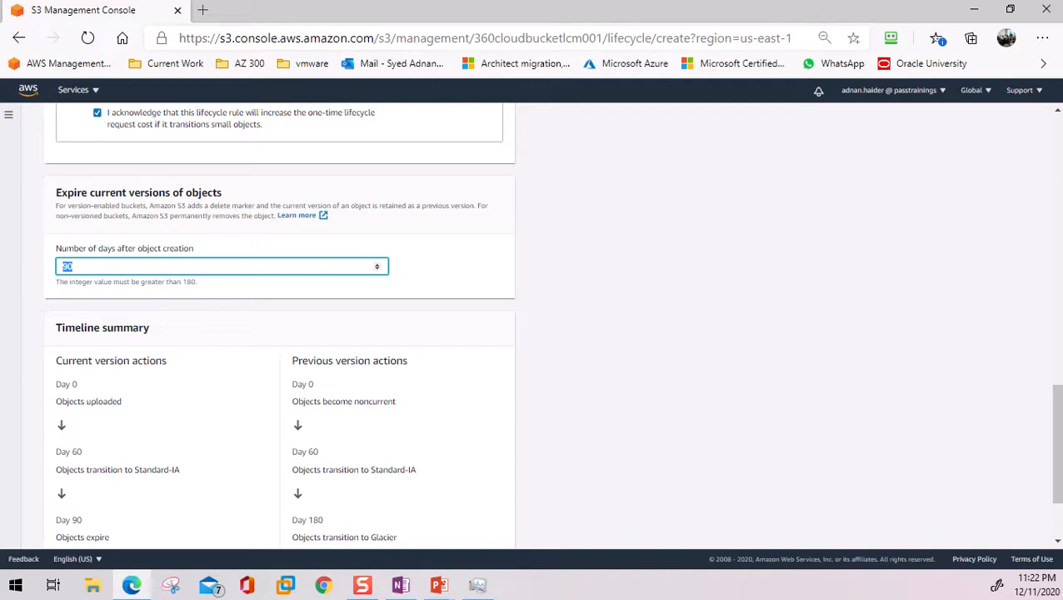
type("1")
type("80")
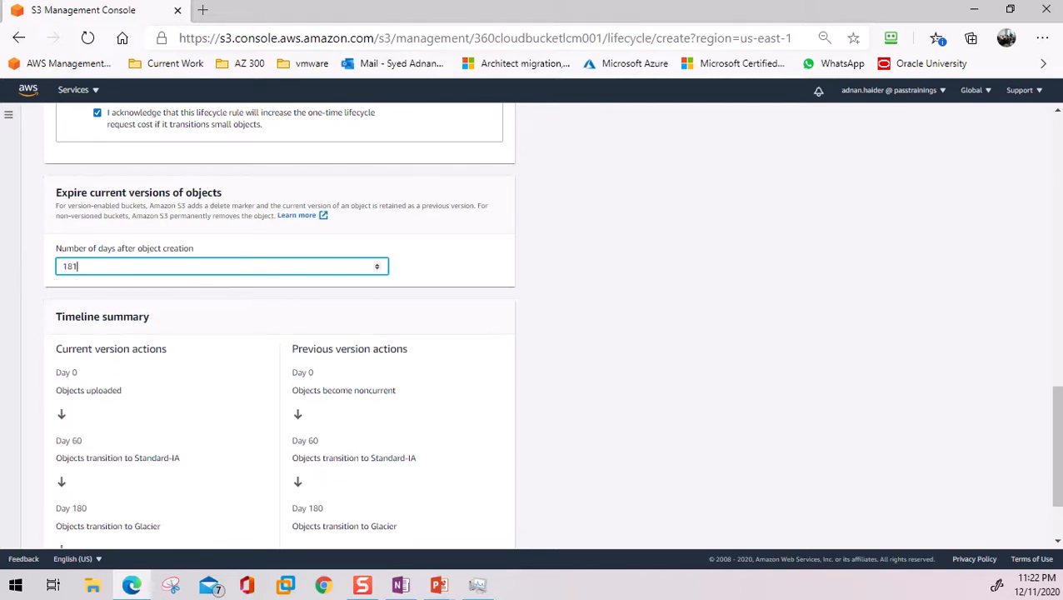
left_click(225, 314)
Step: Review the configured transitions, expiration and timeline summary, and create the lifecycle rule
scroll(225, 310, "up", 5)
scroll(225, 310, "up", 3)
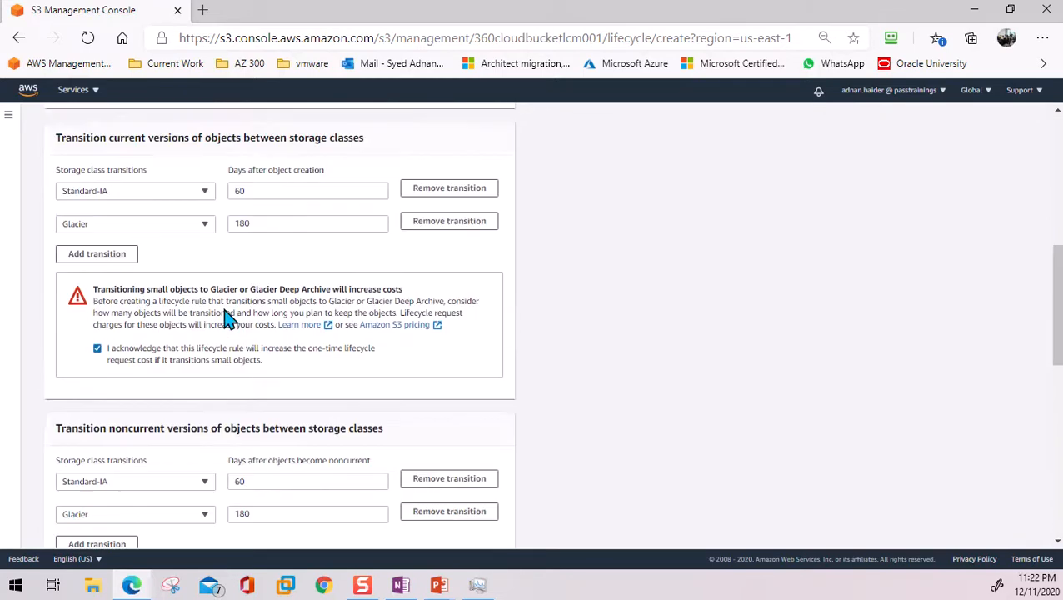
scroll(227, 317, "down", 6)
scroll(229, 314, "up", 4)
scroll(234, 314, "up", 2)
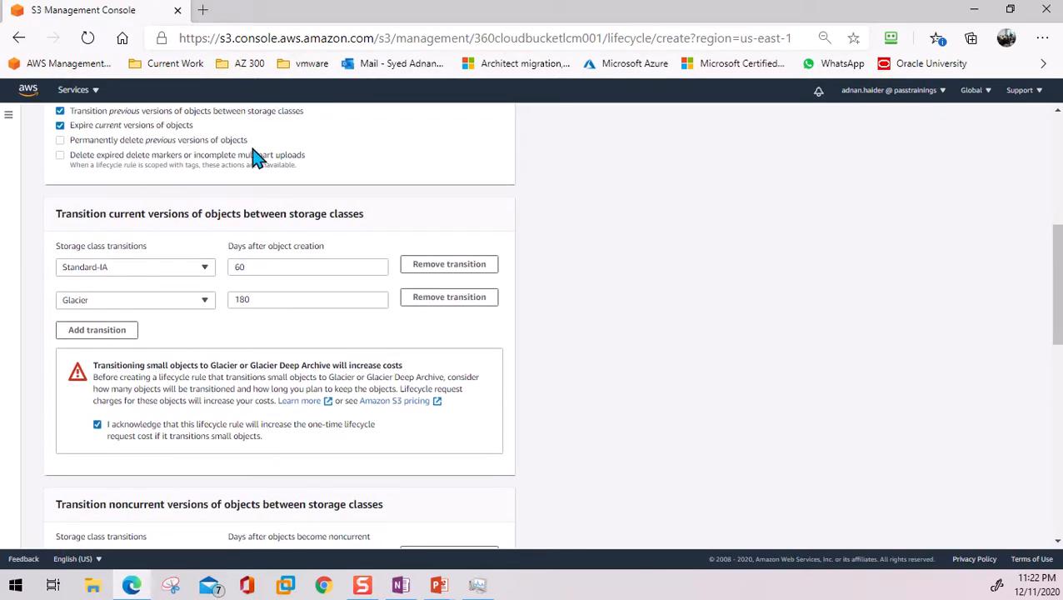
scroll(350, 331, "down", 5)
scroll(350, 333, "down", 3)
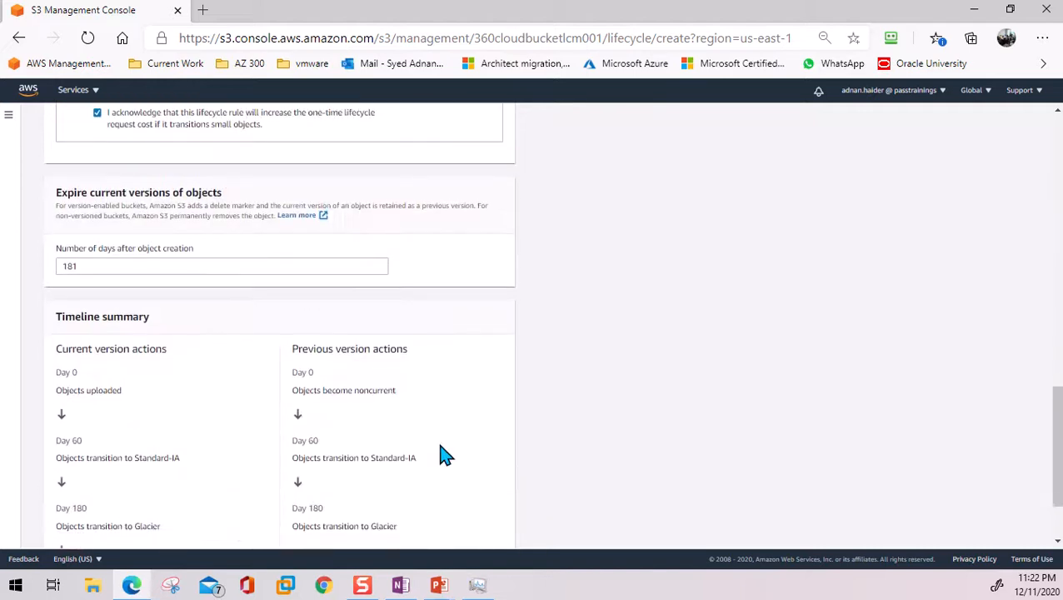
left_click(490, 531)
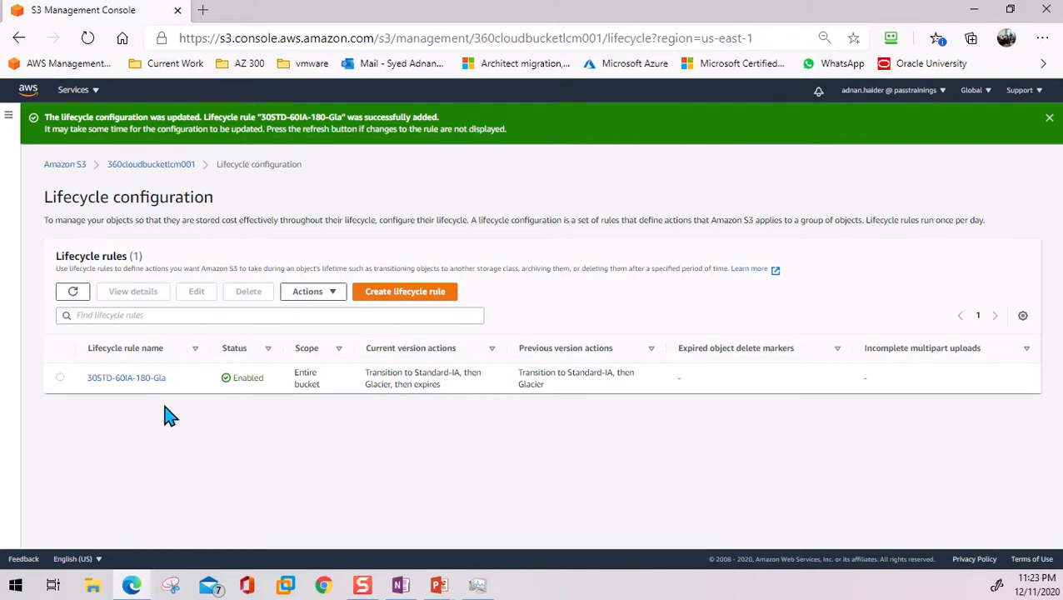
Step: Return to the bucket 360cloudbucketlcm001 and examine the objects' storage classes and the management configurations of Fish.PNG
left_click(138, 166)
scroll(325, 406, "down", 2)
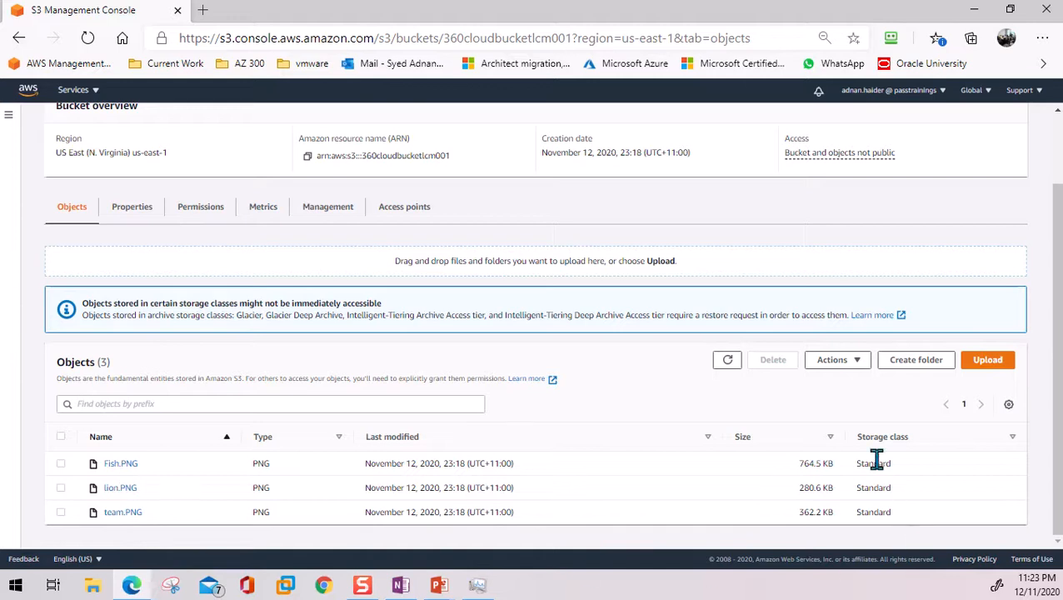
left_click(121, 469)
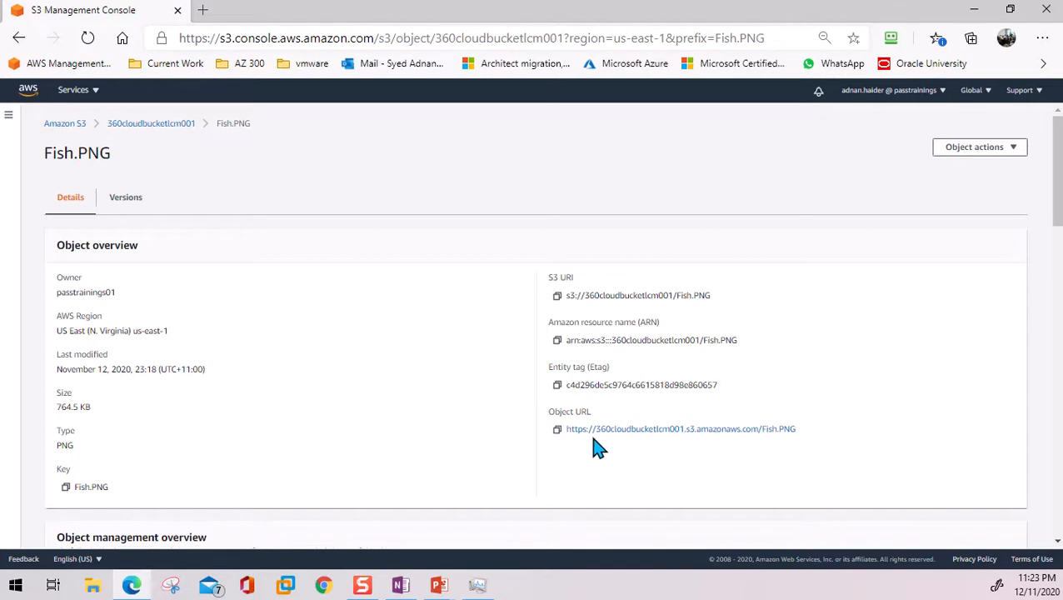
scroll(252, 425, "down", 3)
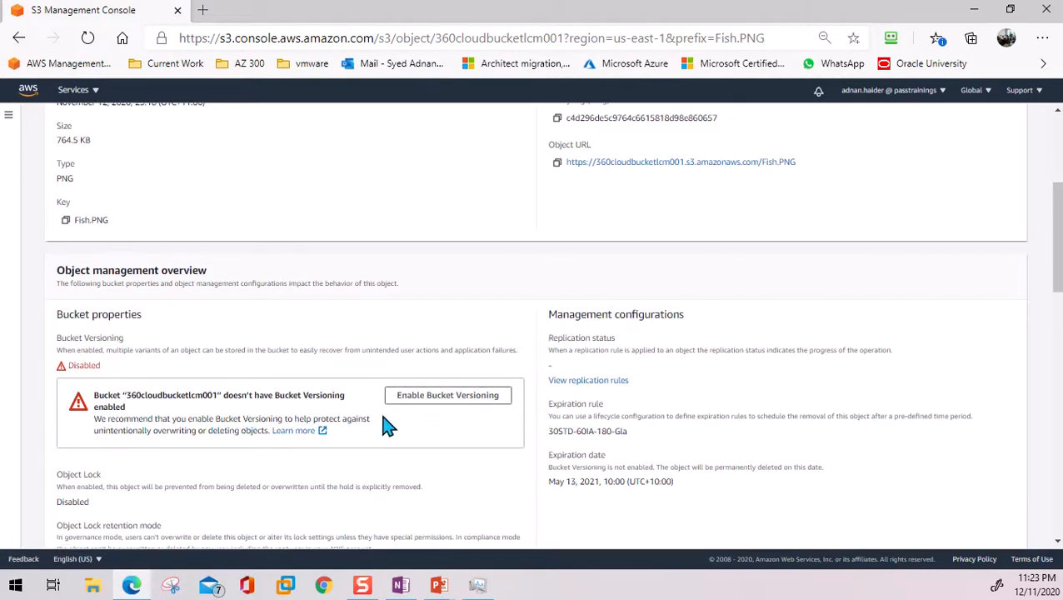
Step: Change the storage class of Fish.PNG to Intelligent-Tiering and save the change
scroll(366, 425, "down", 3)
scroll(367, 425, "down", 2)
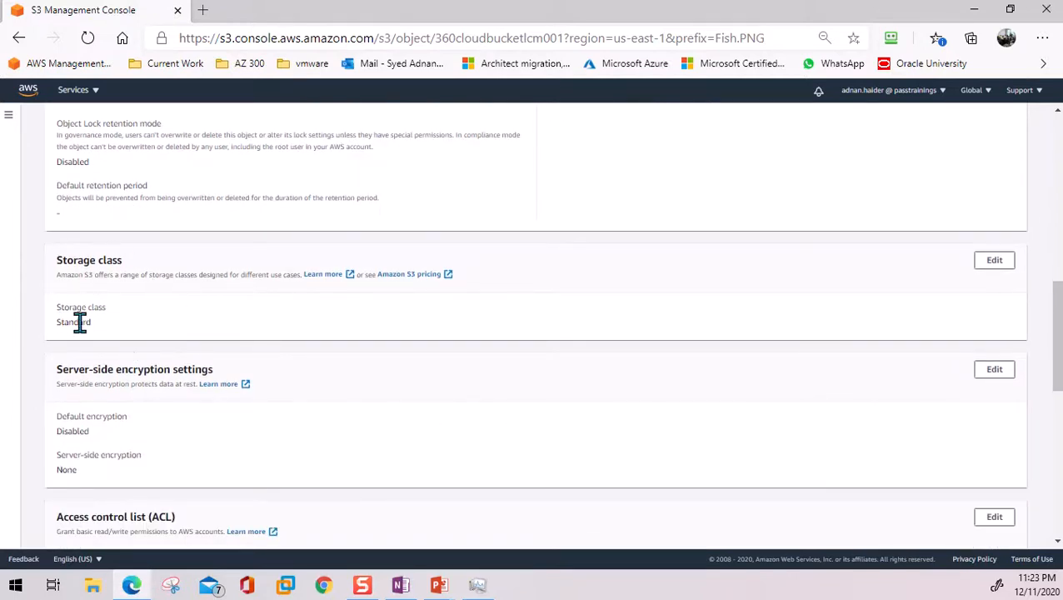
left_click(999, 263)
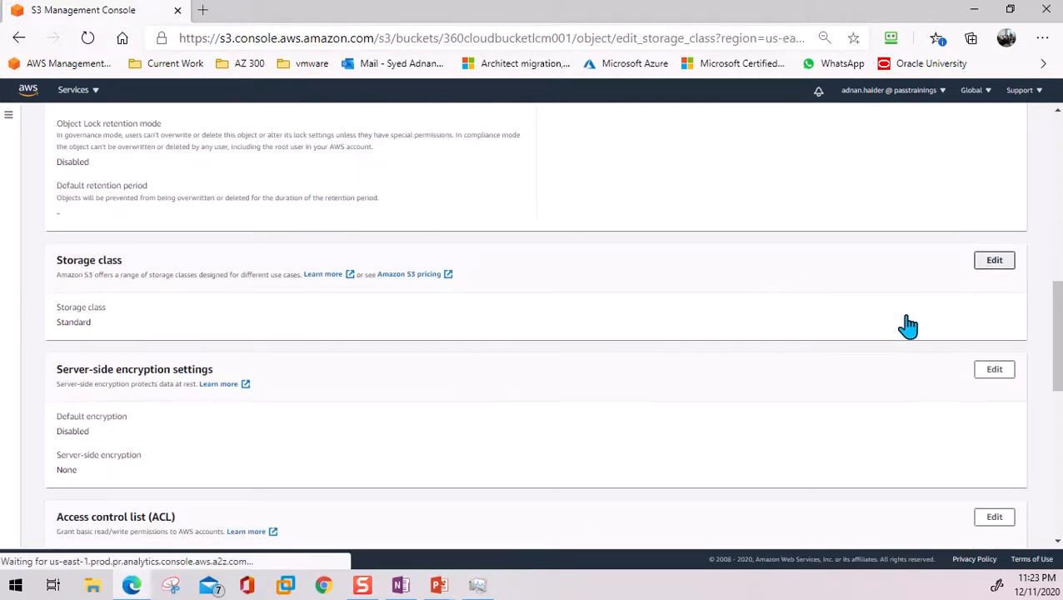
scroll(363, 354, "down", 2)
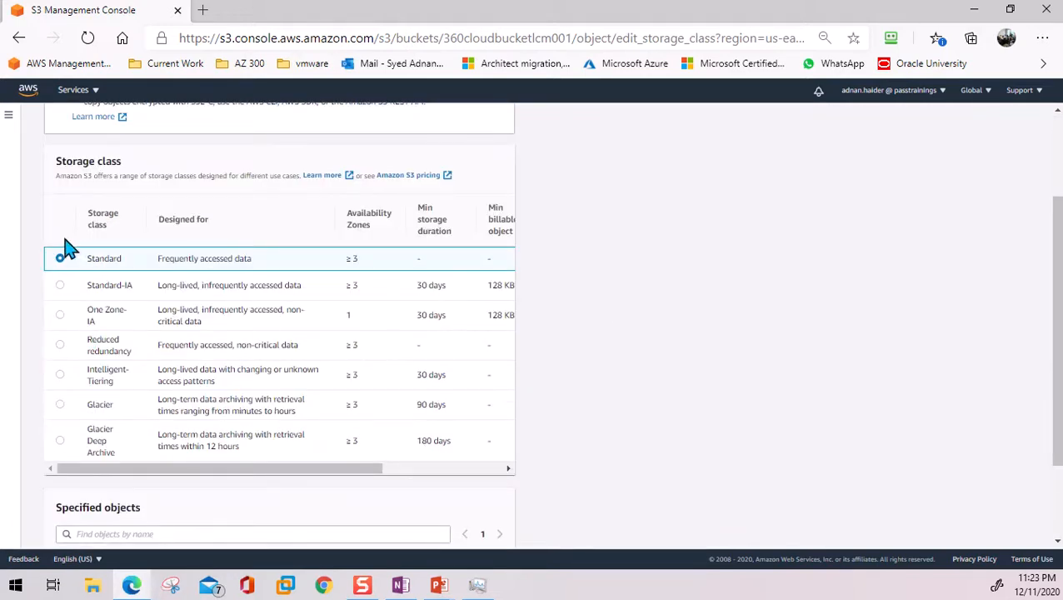
left_click(60, 374)
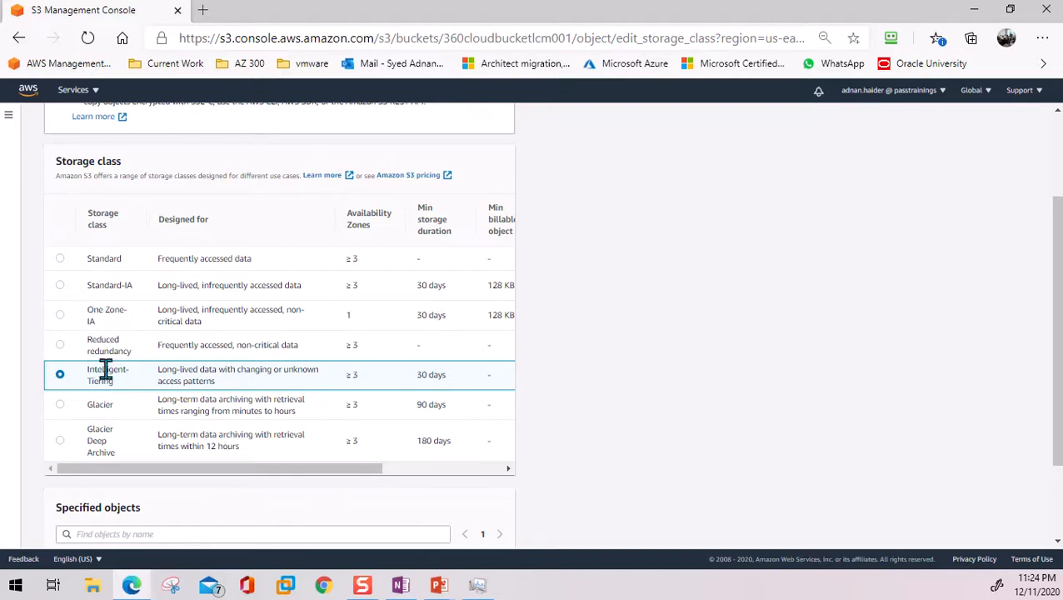
scroll(121, 392, "down", 3)
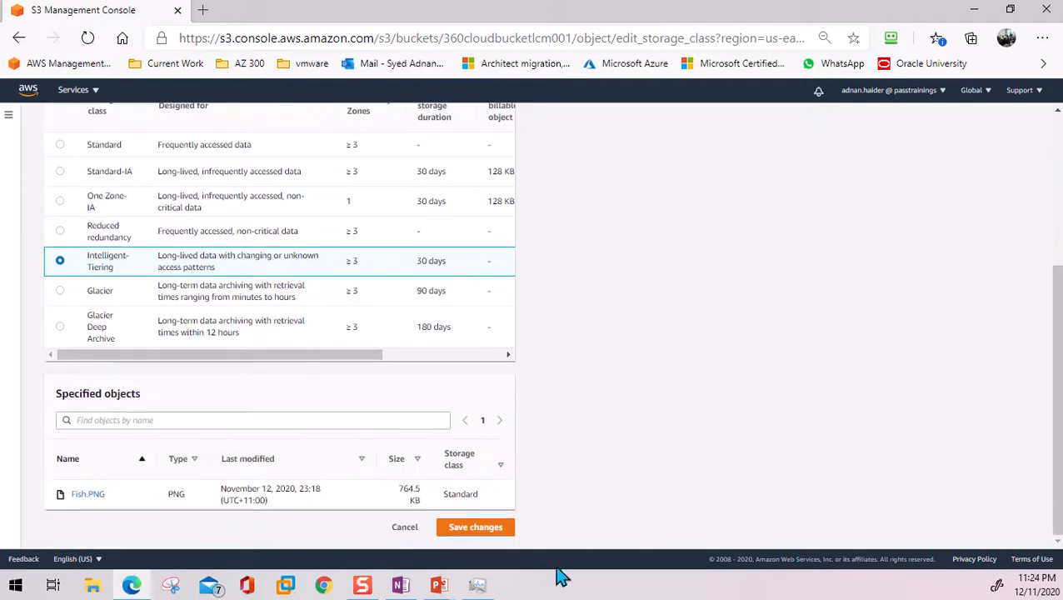
left_click(490, 532)
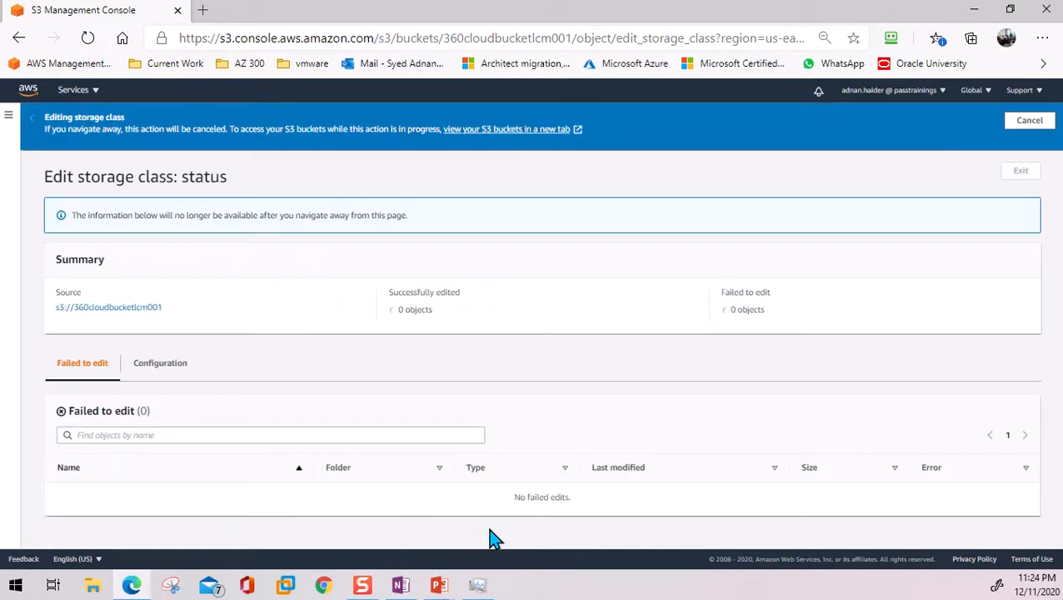
Step: Let the storage class edit finish, return to the bucket 360cloudbucketlcm001 and check its objects' storage classes
left_click(69, 309)
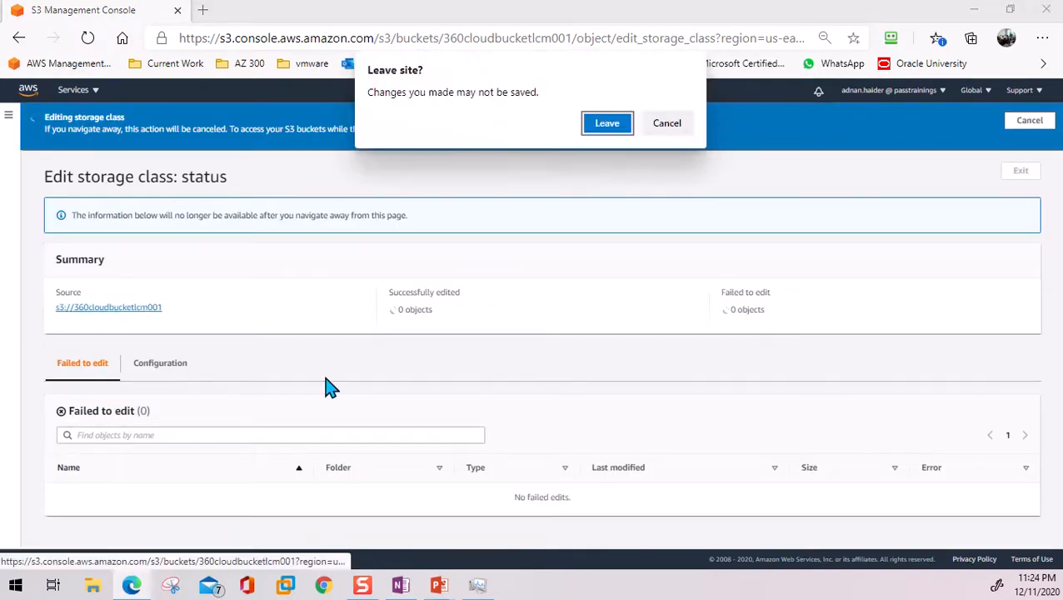
left_click(666, 124)
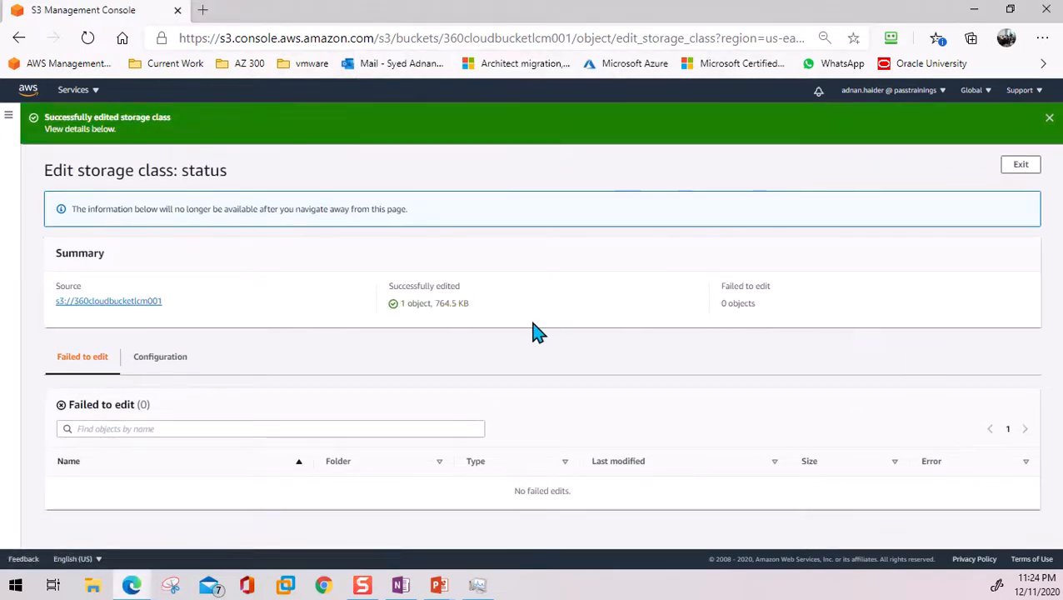
left_click(113, 302)
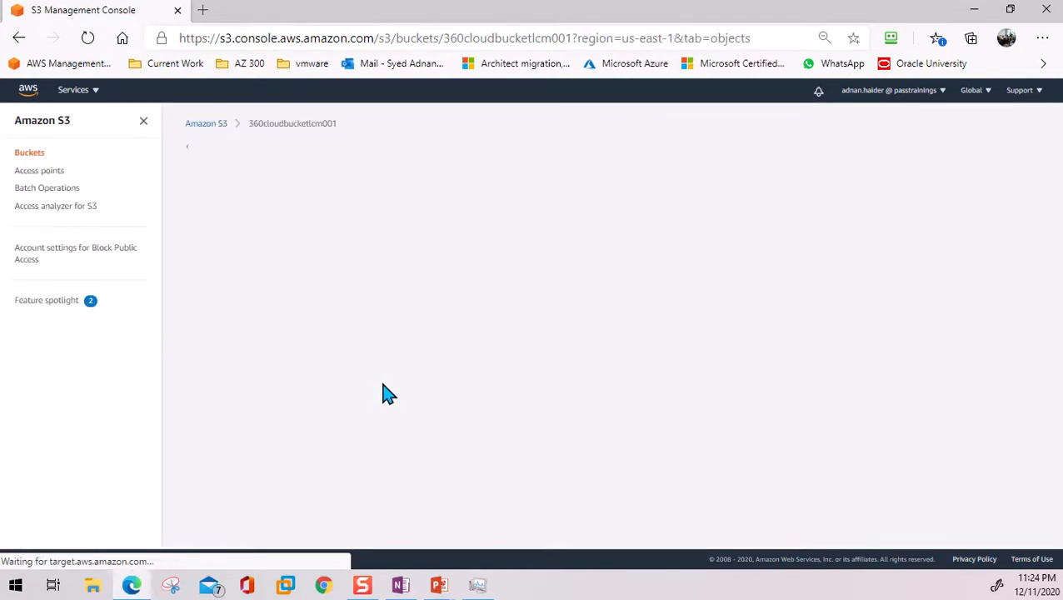
scroll(388, 395, "down", 2)
scroll(388, 394, "down", 1)
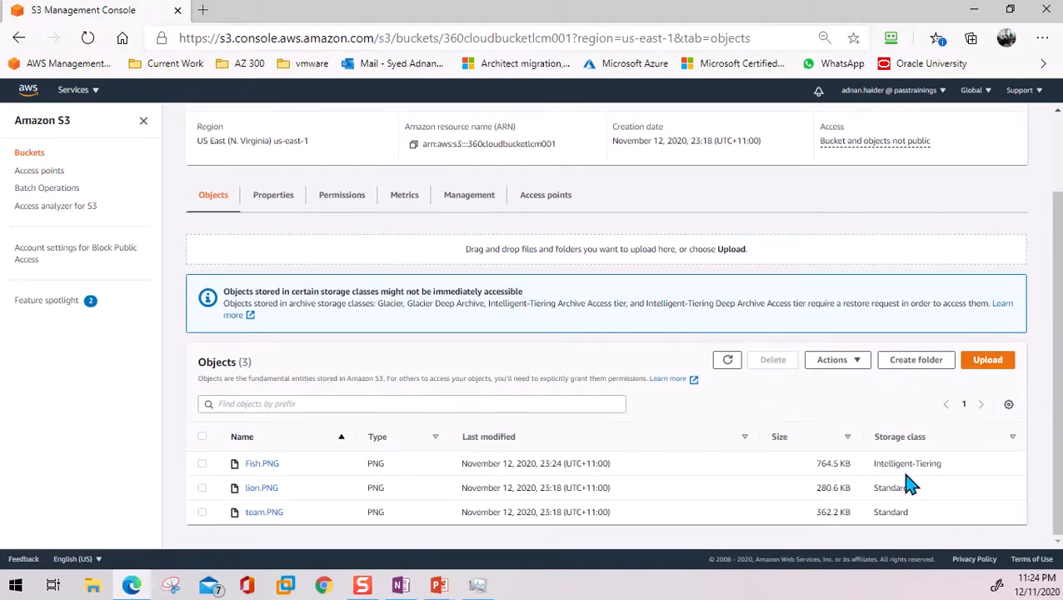
Step: Examine the lifecycle, replication and inventory configurations of the bucket 360cloudbucketlcm001
left_click(471, 204)
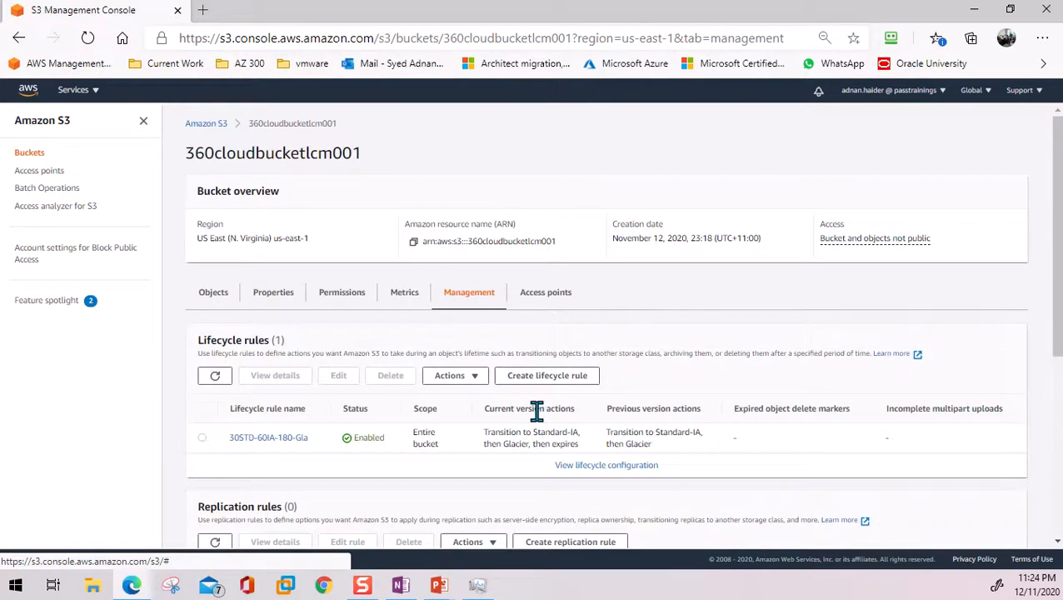
scroll(537, 410, "down", 3)
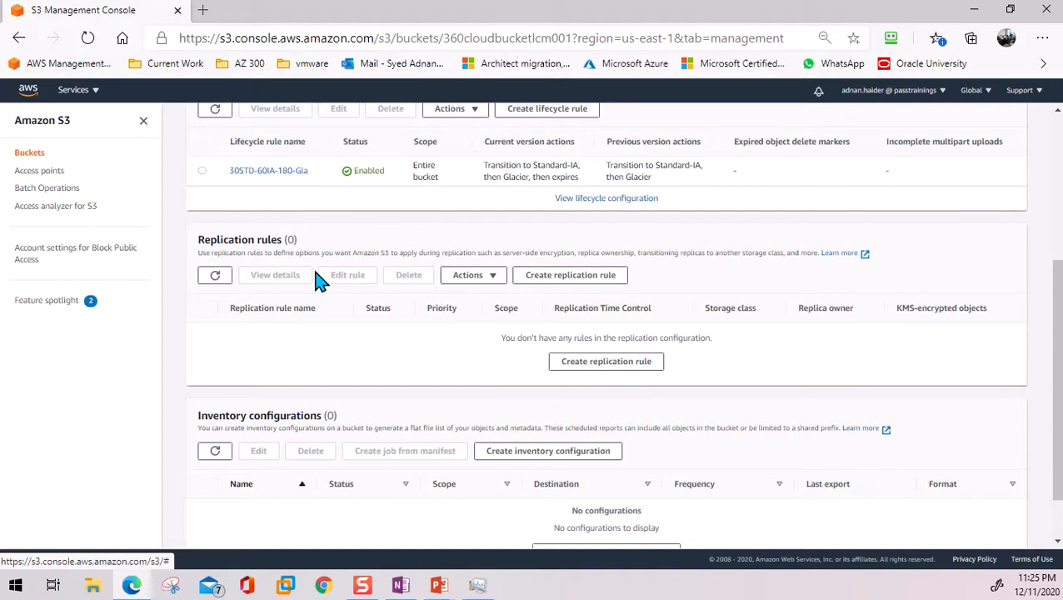
scroll(447, 247, "up", 3)
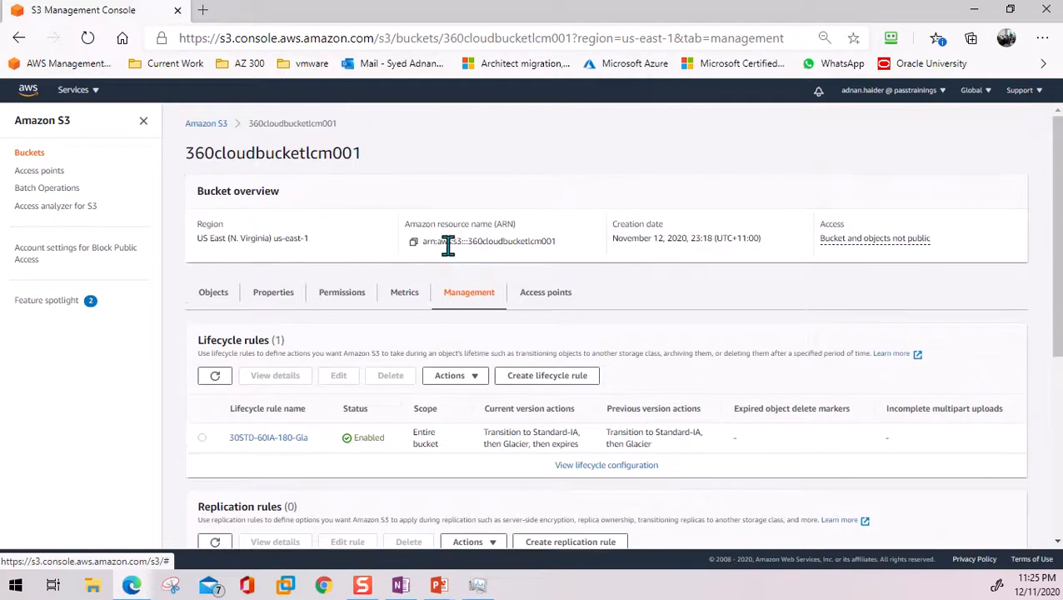
scroll(300, 404, "down", 3)
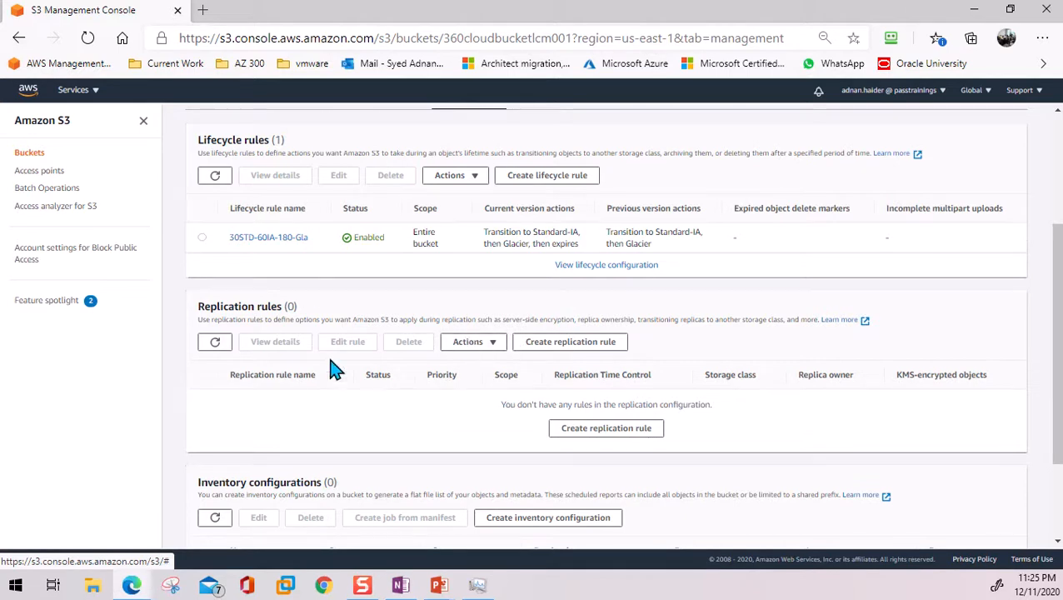
scroll(304, 346, "up", 3)
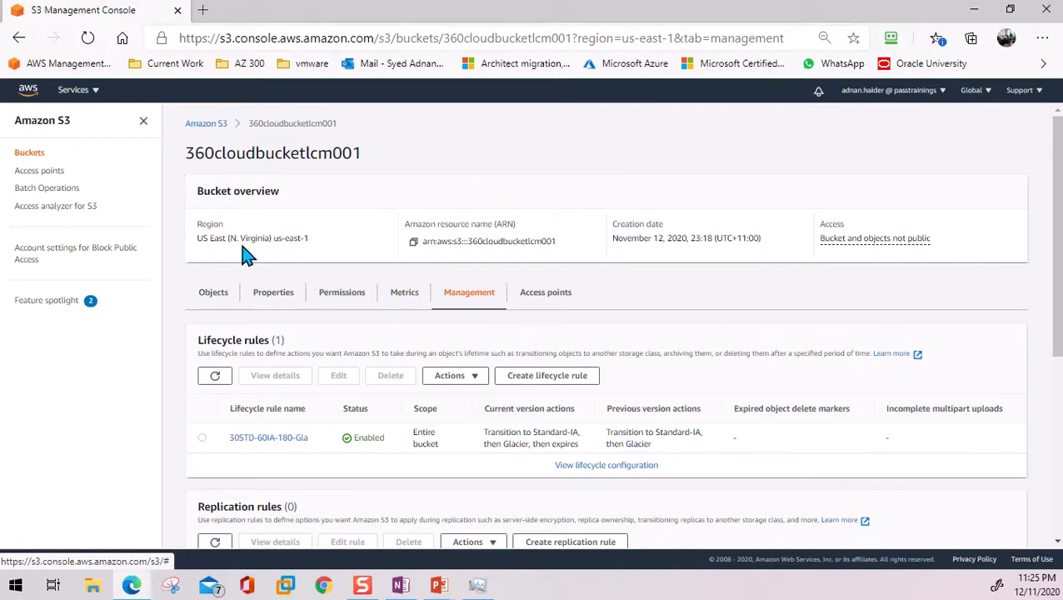
Step: Start a new bucket named 360cloudbucketohio-replica in the region US East (Ohio) us-east-2
left_click(209, 130)
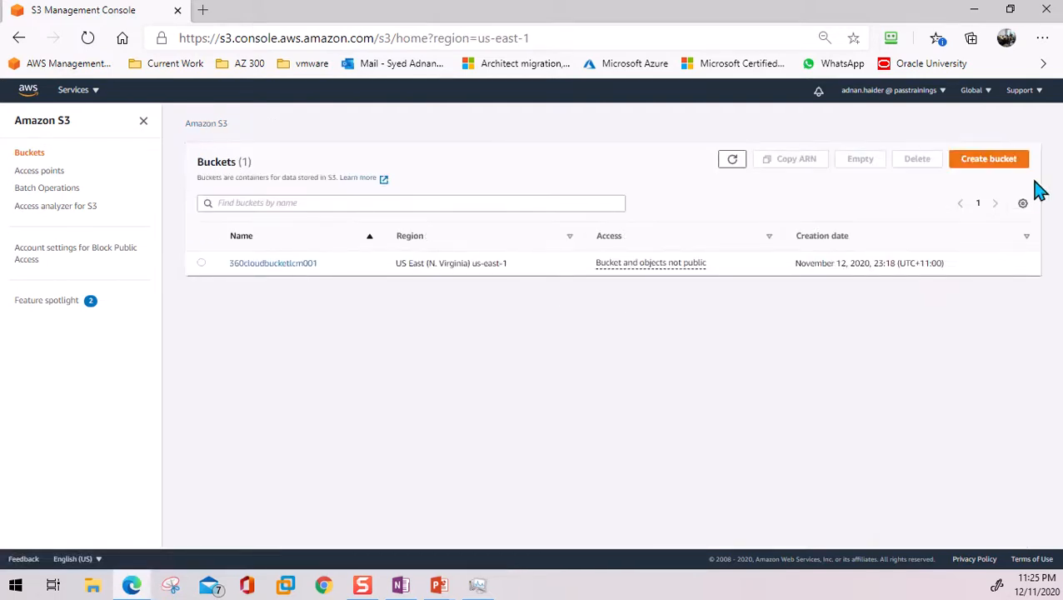
left_click(988, 161)
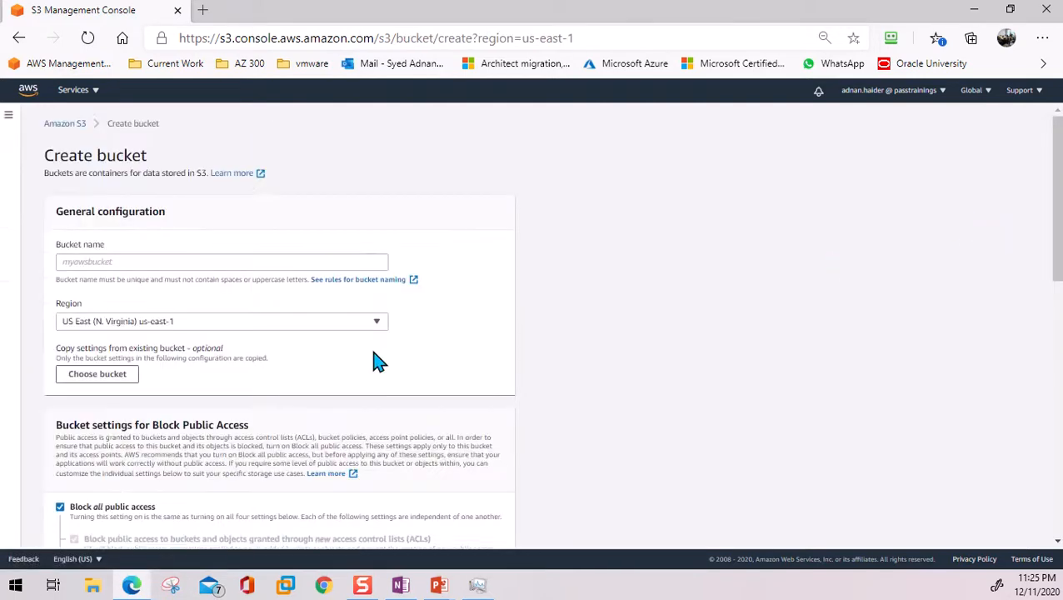
left_click(179, 261)
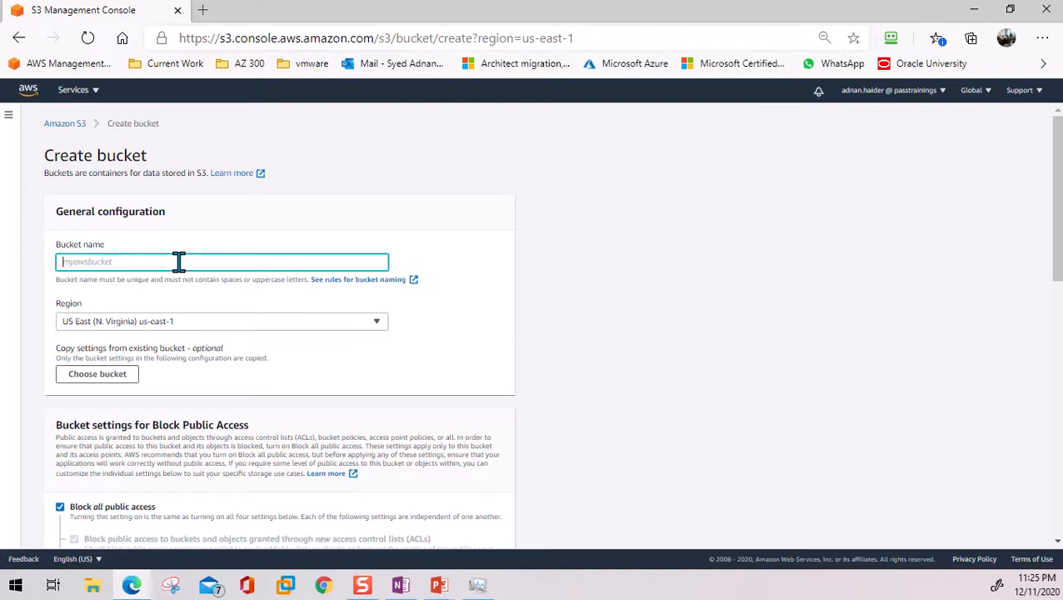
type("360cloud")
type("bucketohaio-repl")
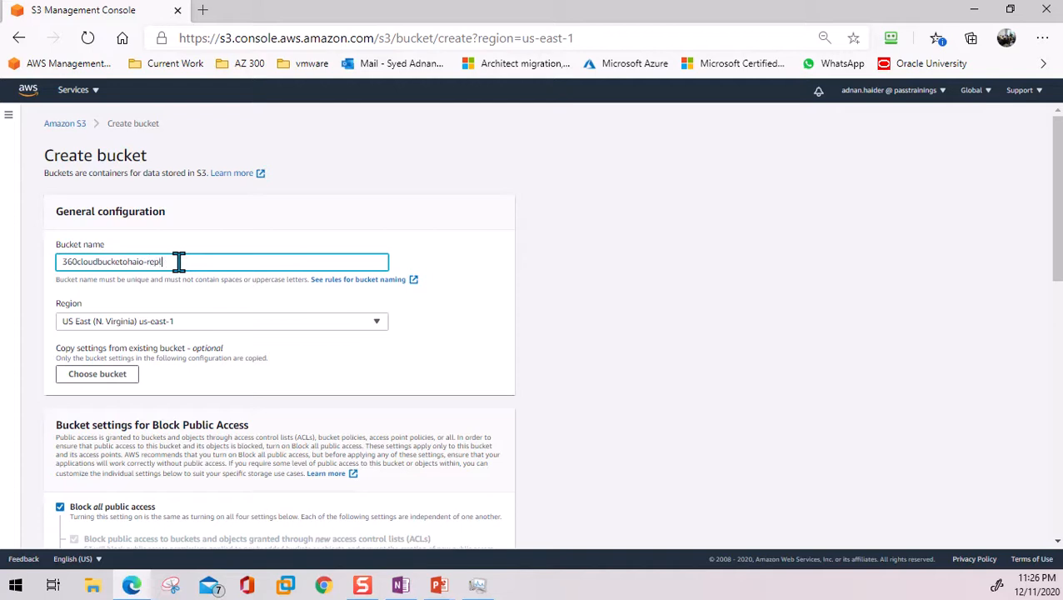
type("yca")
left_click(213, 325)
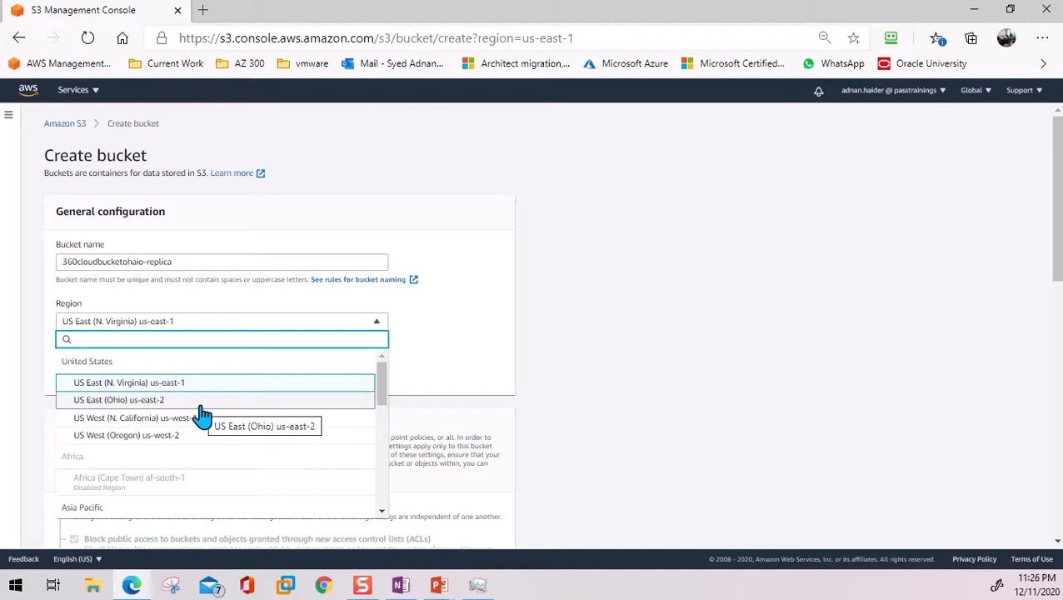
left_click(113, 401)
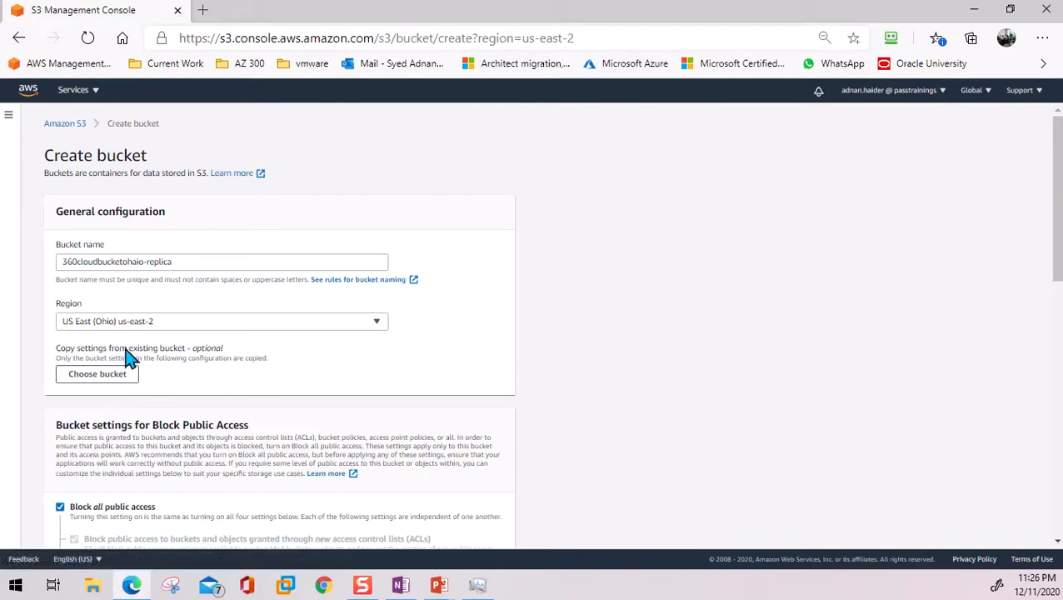
left_click(136, 261)
key("BackSpace")
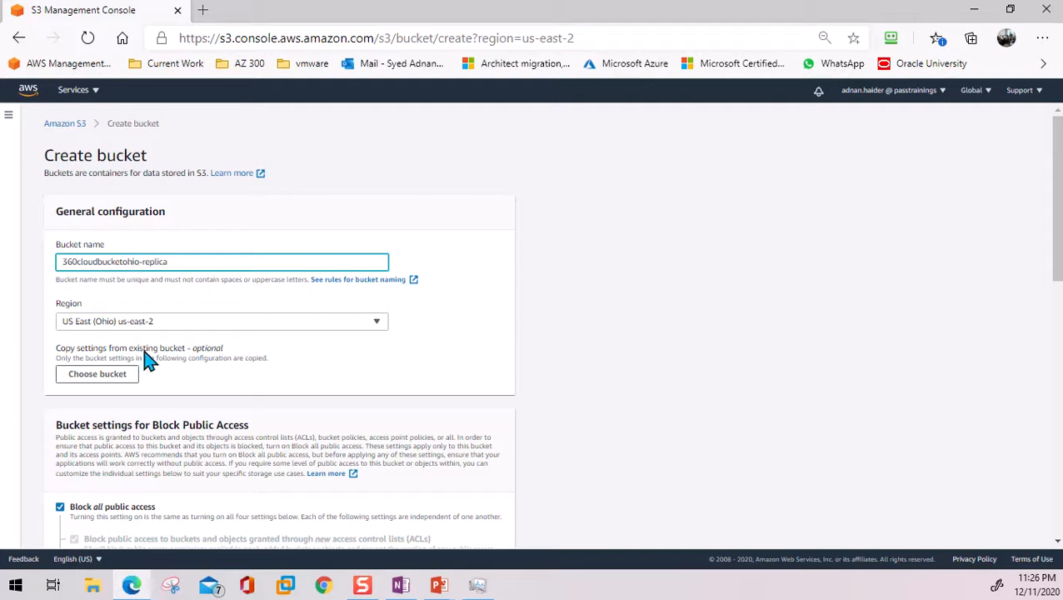
Step: Keep versioning and server-side encryption disabled, and create the replica bucket
scroll(167, 392, "down", 6)
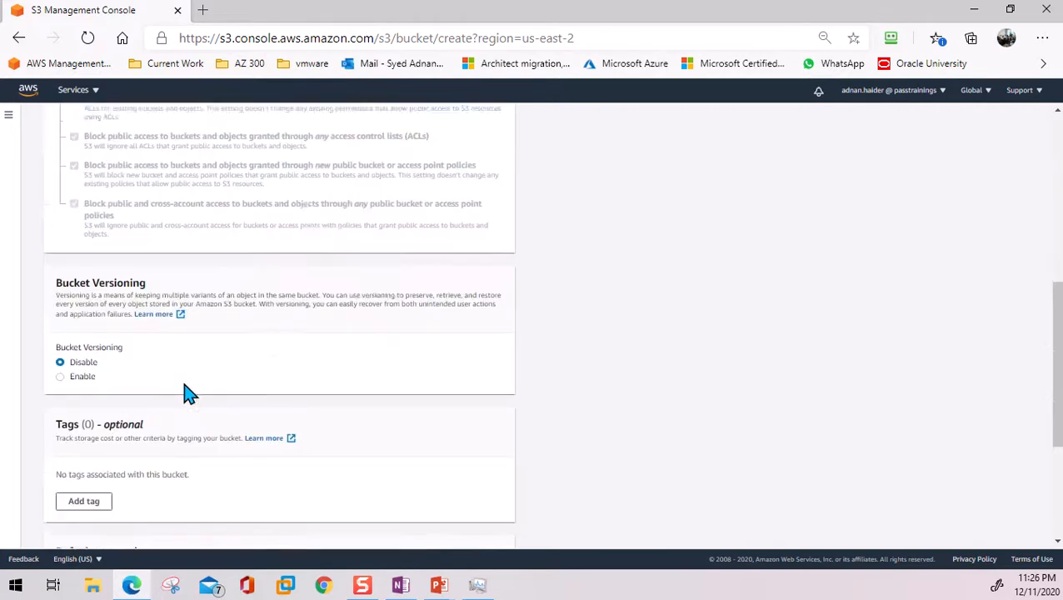
scroll(234, 334, "down", 2)
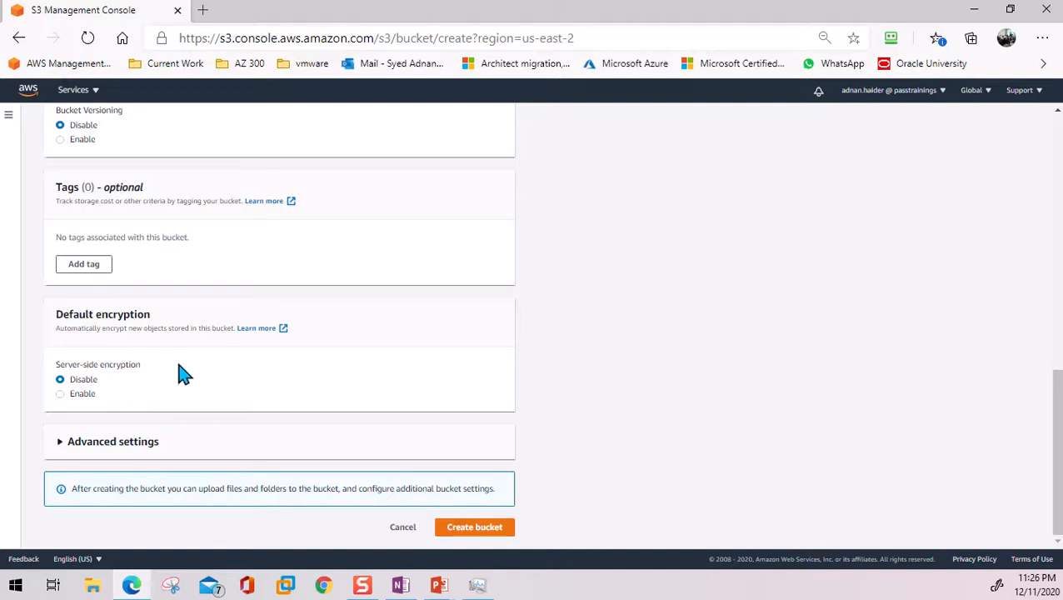
left_click(482, 534)
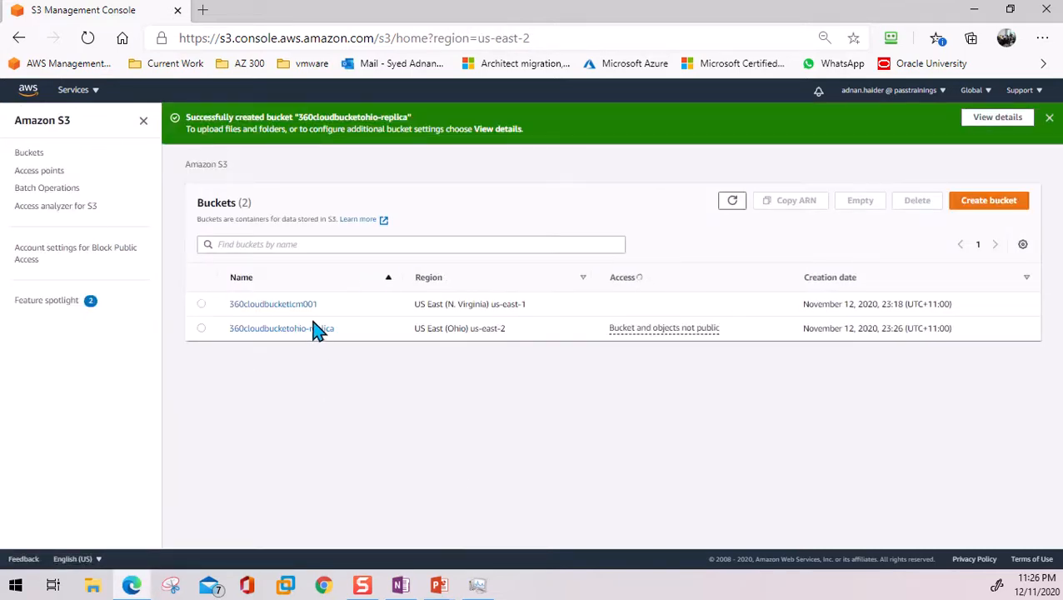
Step: Look over the contents of the bucket 360cloudbucketohio-replica and return to the bucket list
left_click(288, 332)
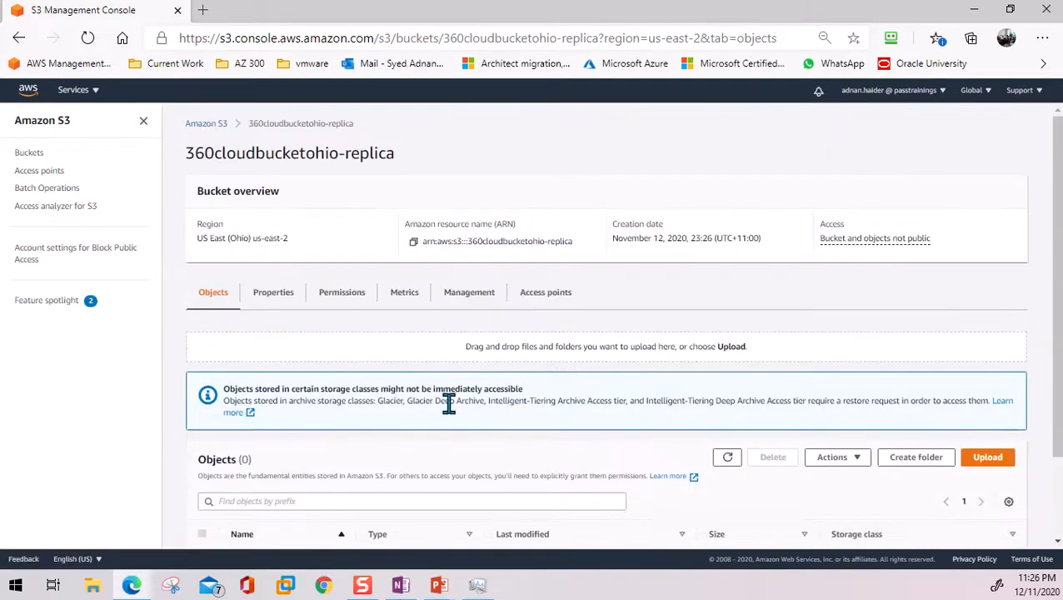
scroll(443, 402, "down", 2)
scroll(443, 403, "up", 2)
left_click(215, 132)
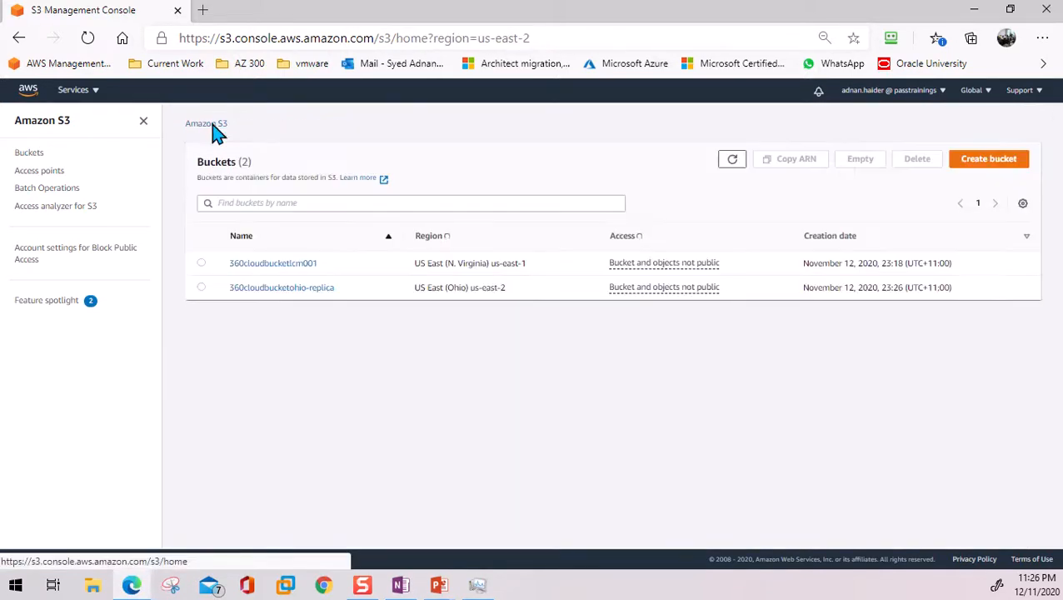
Step: Begin creating a replication rule for the source bucket 360cloudbucketlcm001
left_click(282, 268)
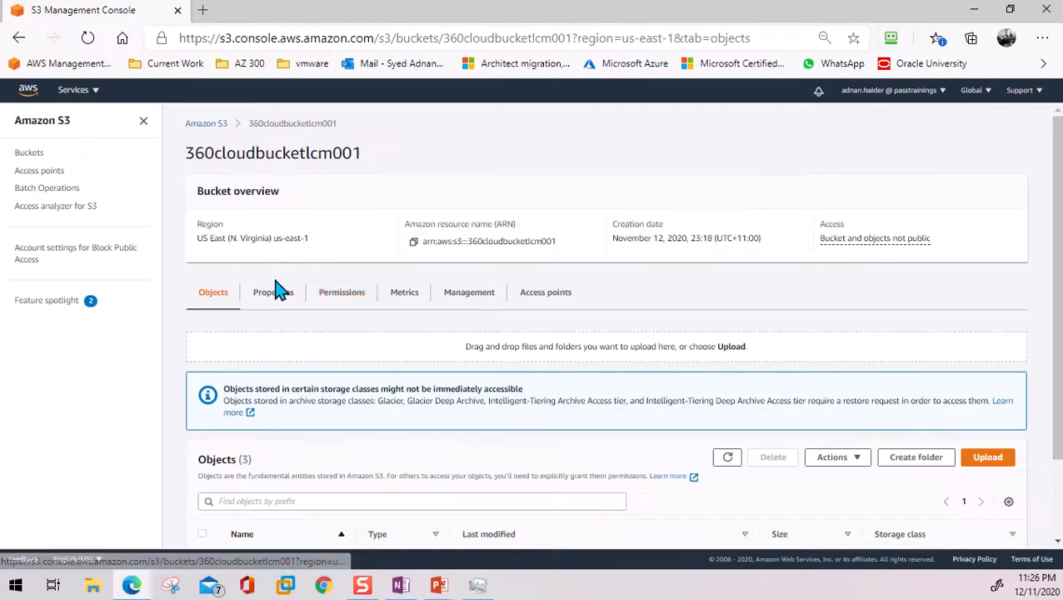
left_click(482, 300)
scroll(546, 445, "down", 2)
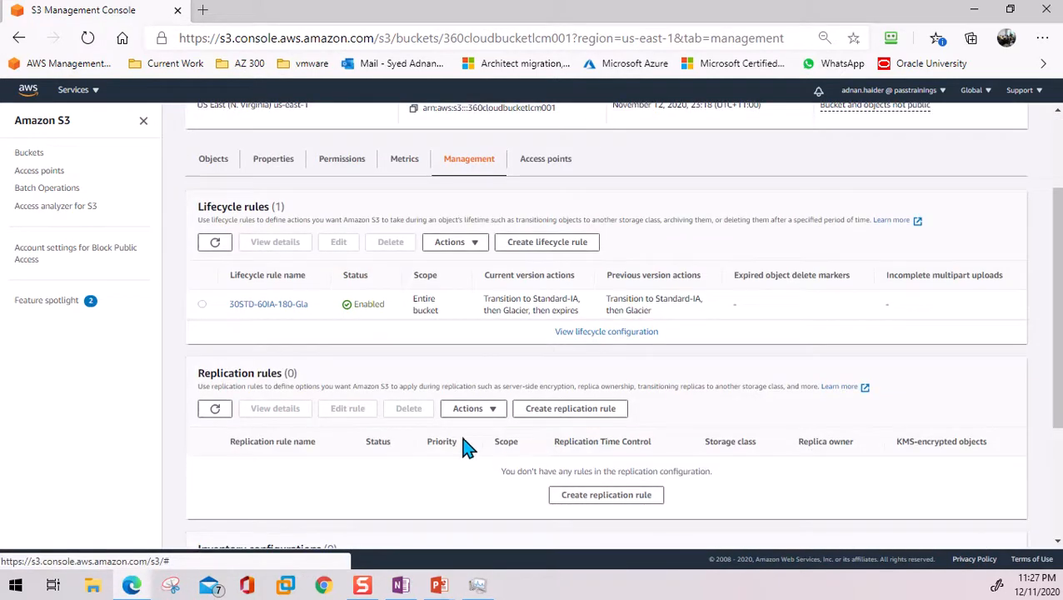
left_click(606, 497)
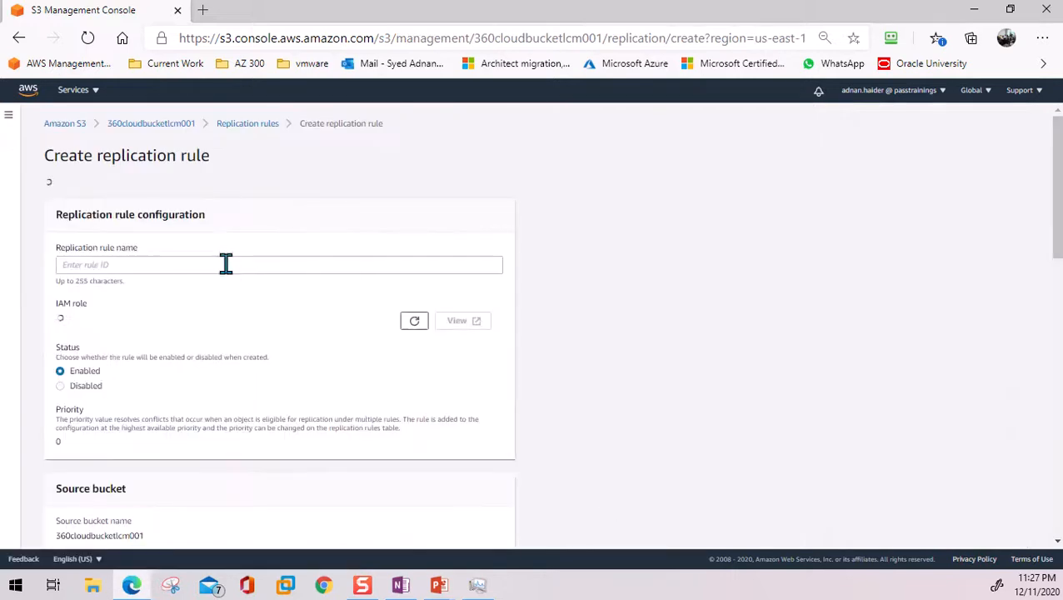
Step: Name the replication rule 360cloudnvirg-ohioreplica01 and set its IAM role to Create new role
left_click(186, 300)
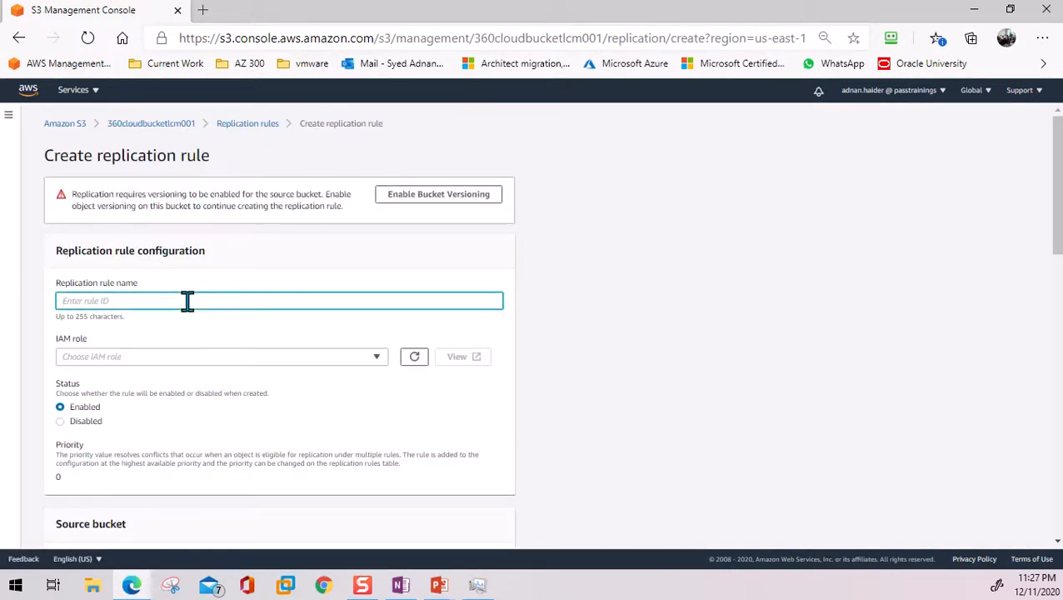
type("360cloud")
type("NVirg-")
type("ohio01")
triple_click(153, 299)
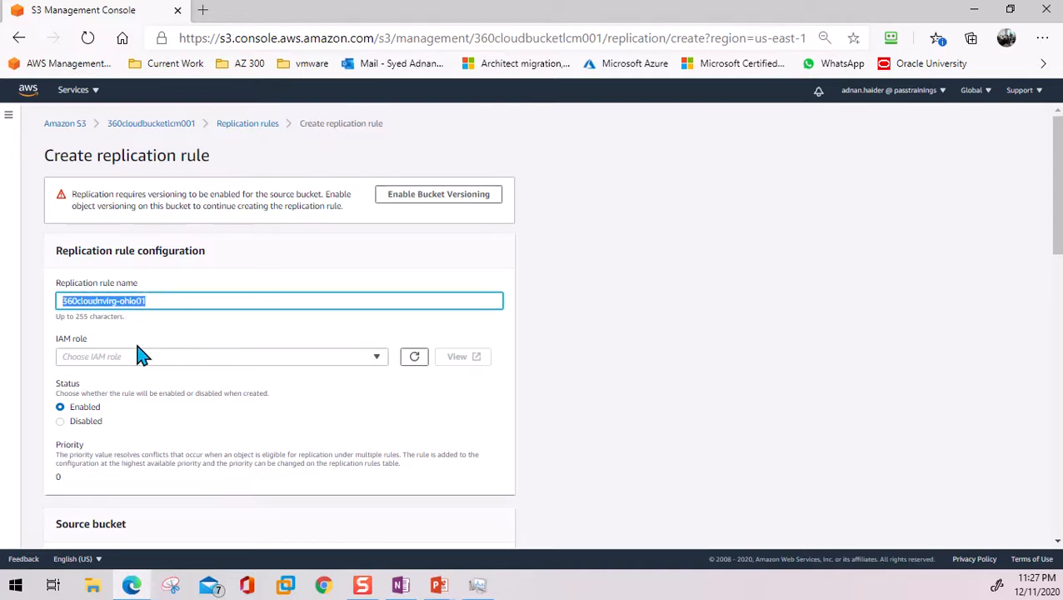
left_click(161, 301)
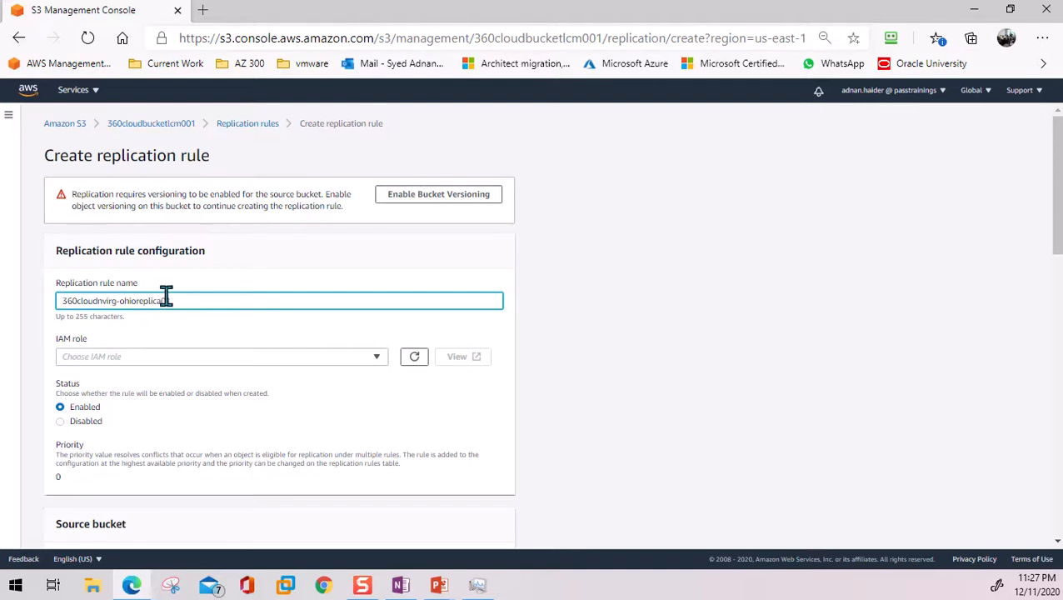
left_click(364, 358)
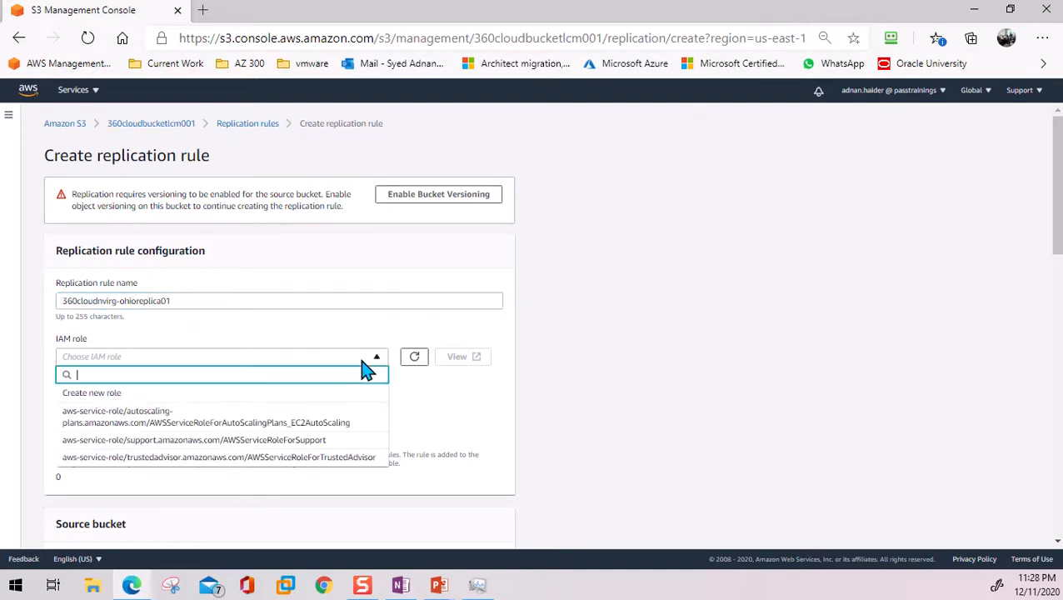
left_click(119, 395)
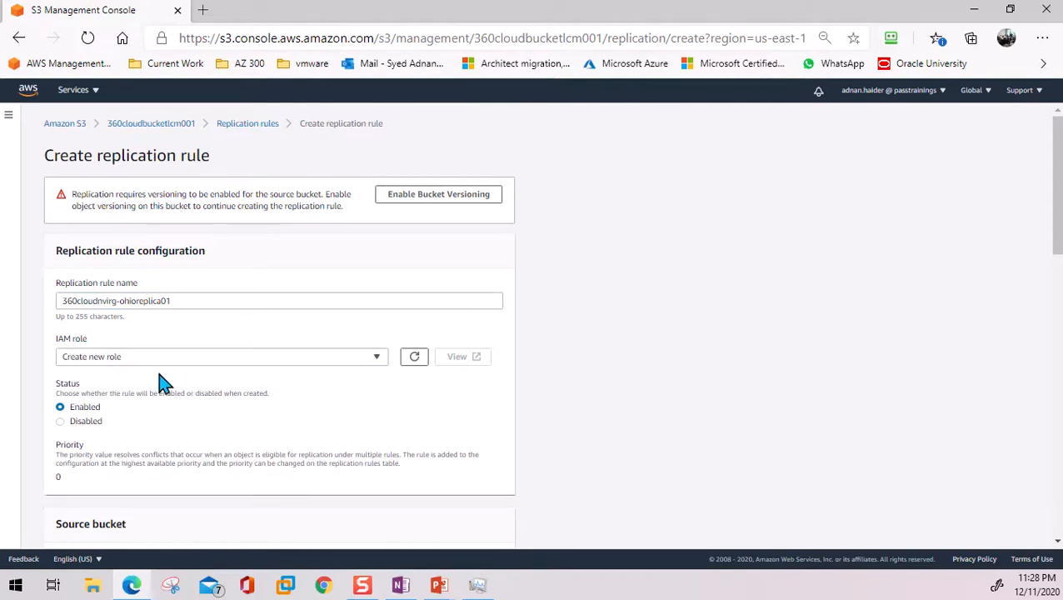
Step: Set the replication rule's scope to apply to all objects in the source bucket
scroll(179, 384, "down", 2)
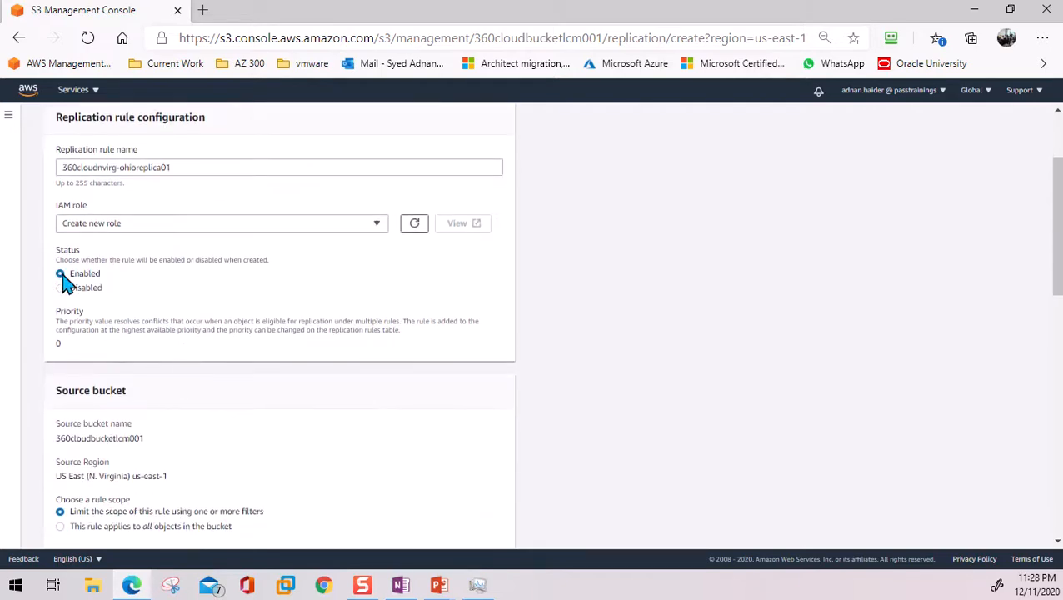
scroll(302, 350, "down", 4)
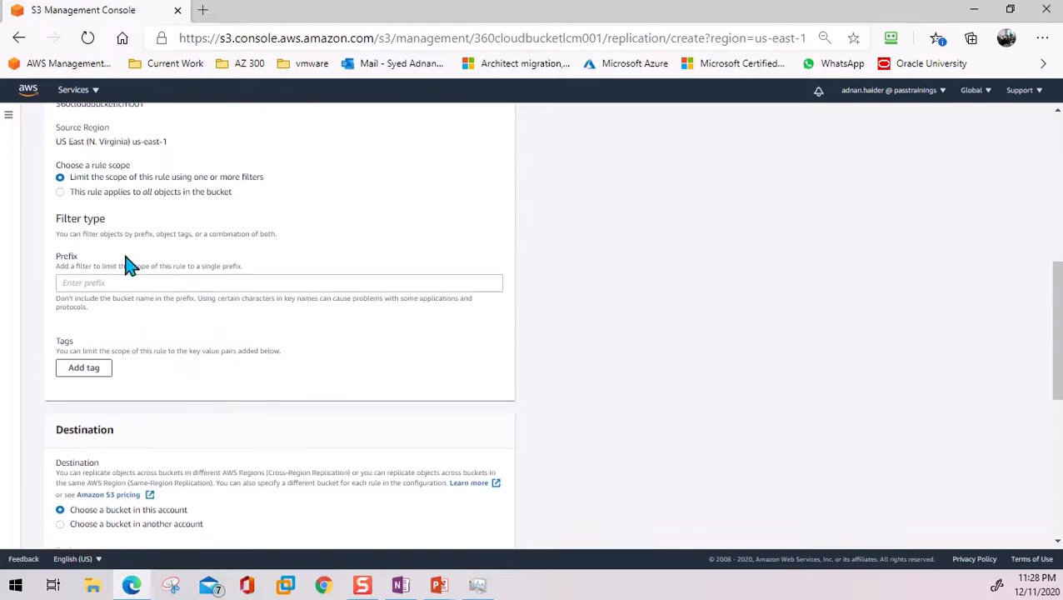
scroll(129, 179, "up", 1)
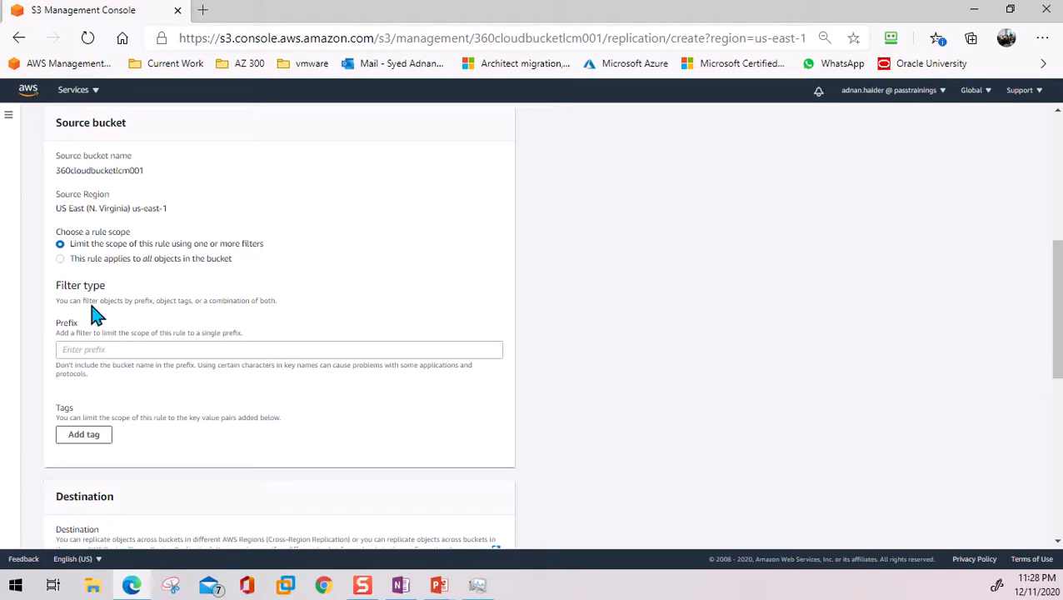
left_click(101, 259)
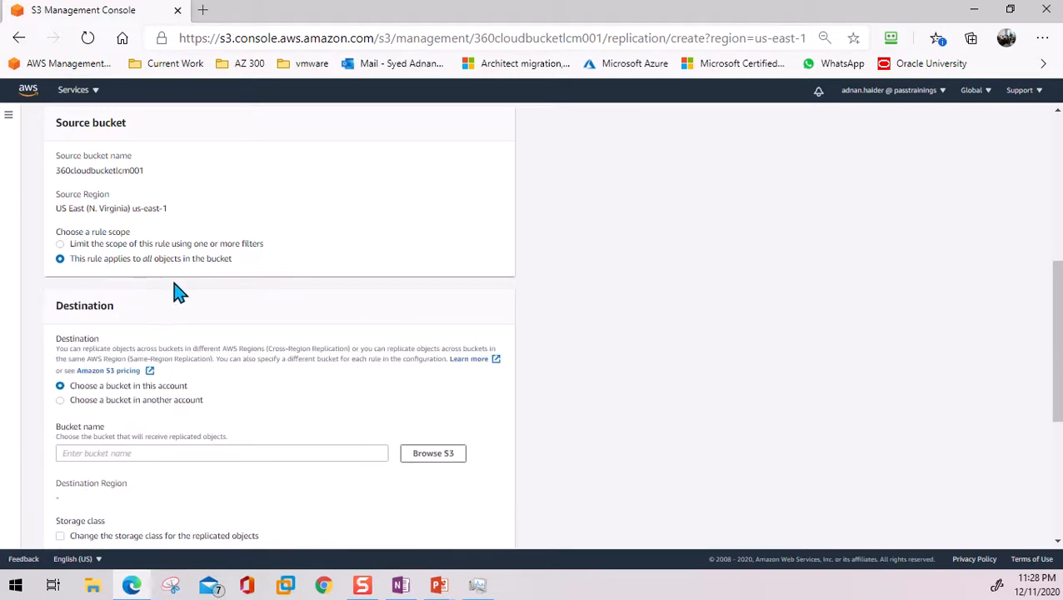
Step: Choose the bucket 360cloudbucketohio-replica in this account as the replication destination
scroll(200, 308, "down", 2)
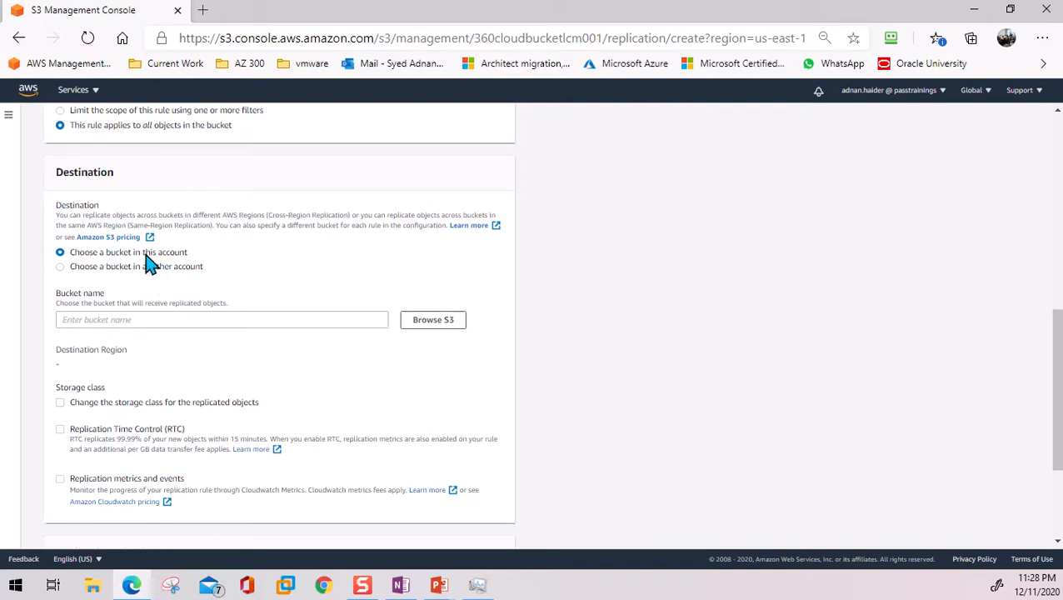
left_click(429, 325)
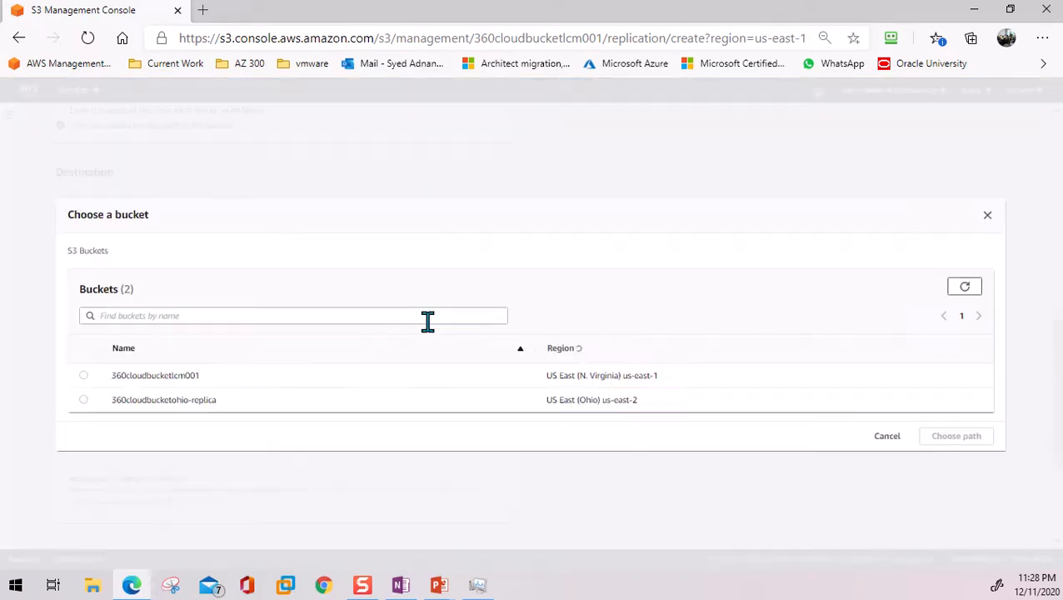
left_click(83, 402)
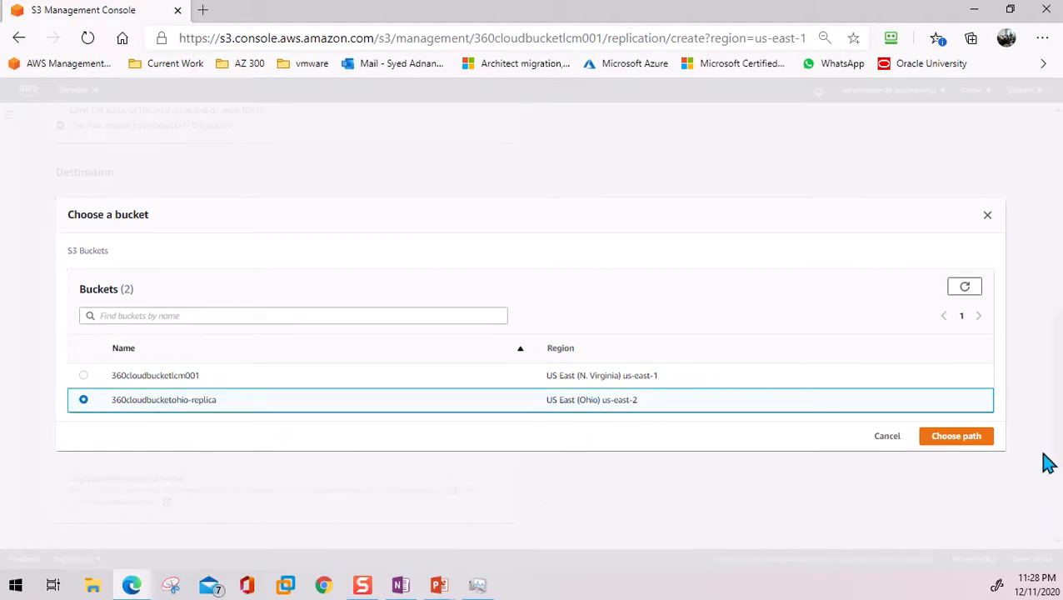
left_click(964, 439)
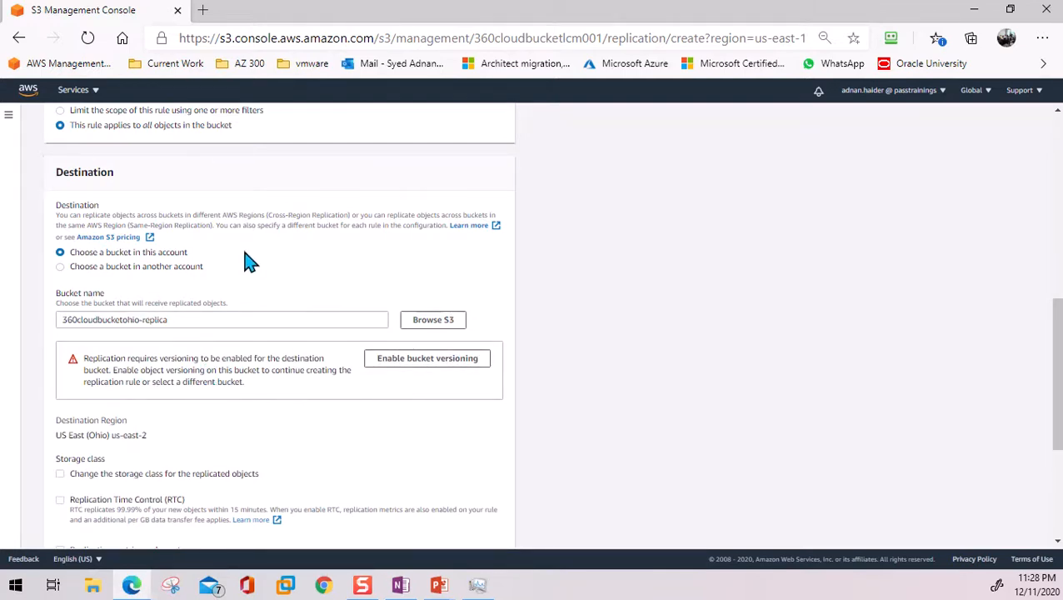
Step: Enable bucket versioning for both the destination bucket and the source bucket
left_click(434, 375)
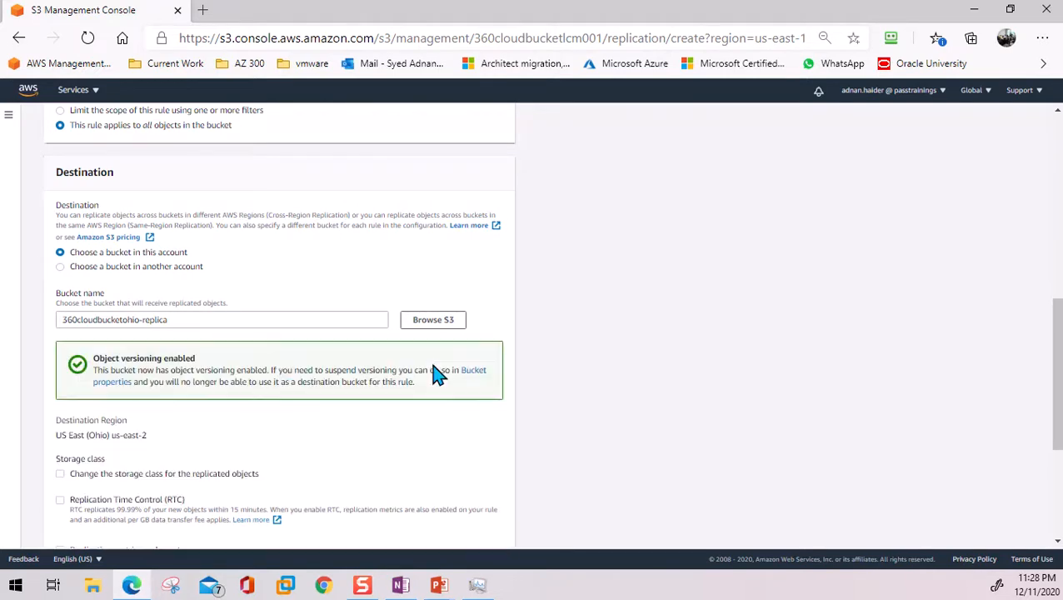
scroll(361, 370, "up", 5)
scroll(358, 369, "up", 2)
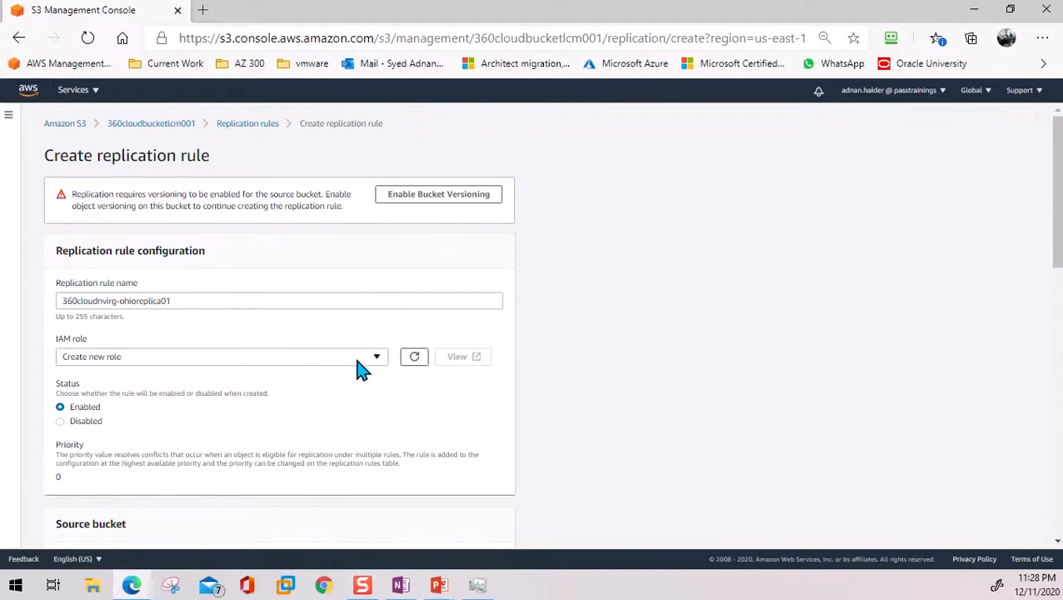
left_click(422, 201)
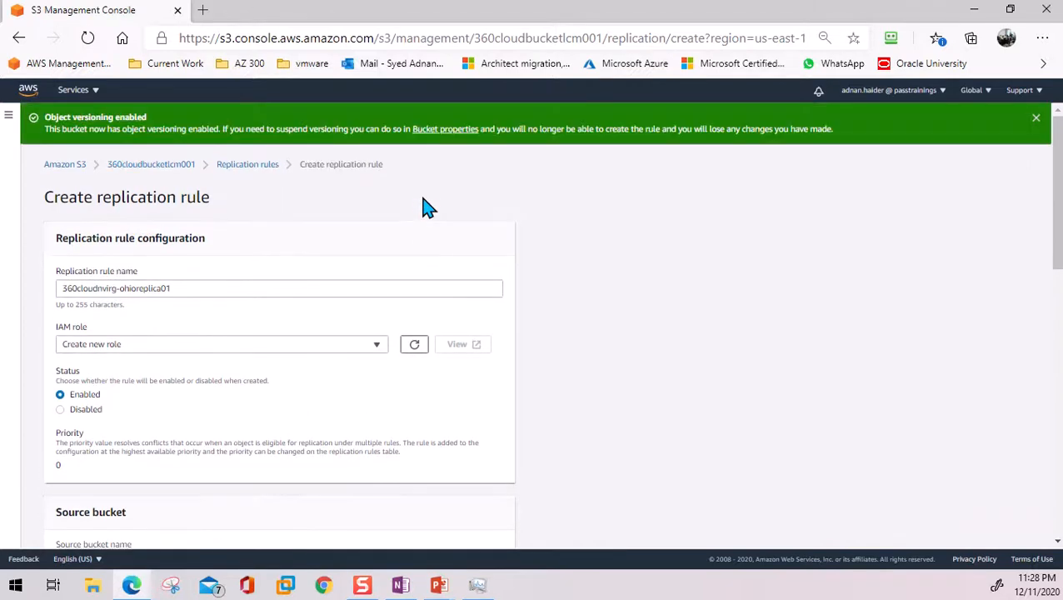
Step: Change the storage class for the replicated objects to One Zone-IA
scroll(333, 344, "down", 5)
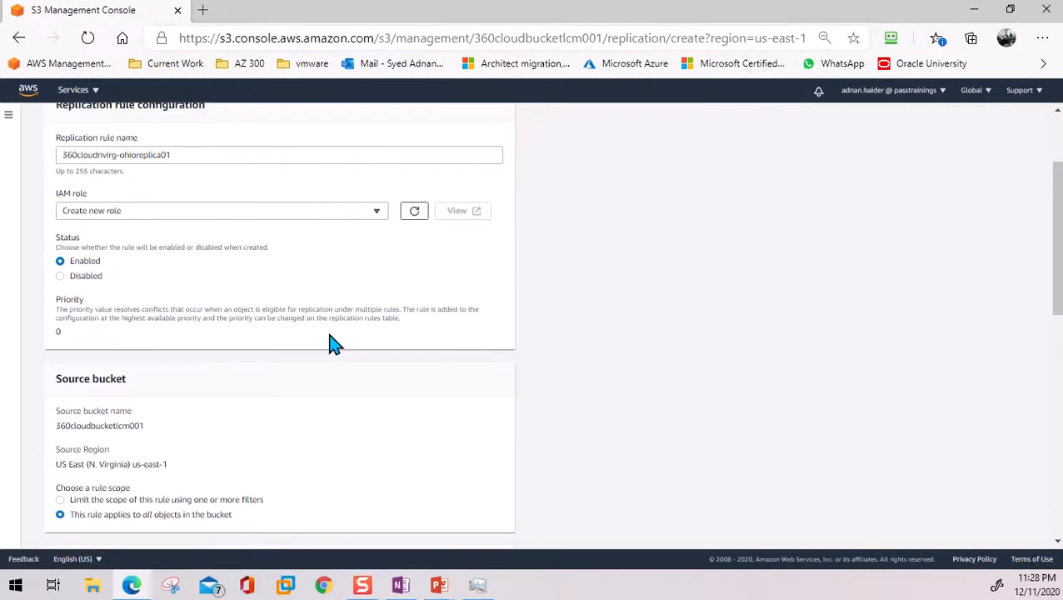
scroll(333, 346, "down", 3)
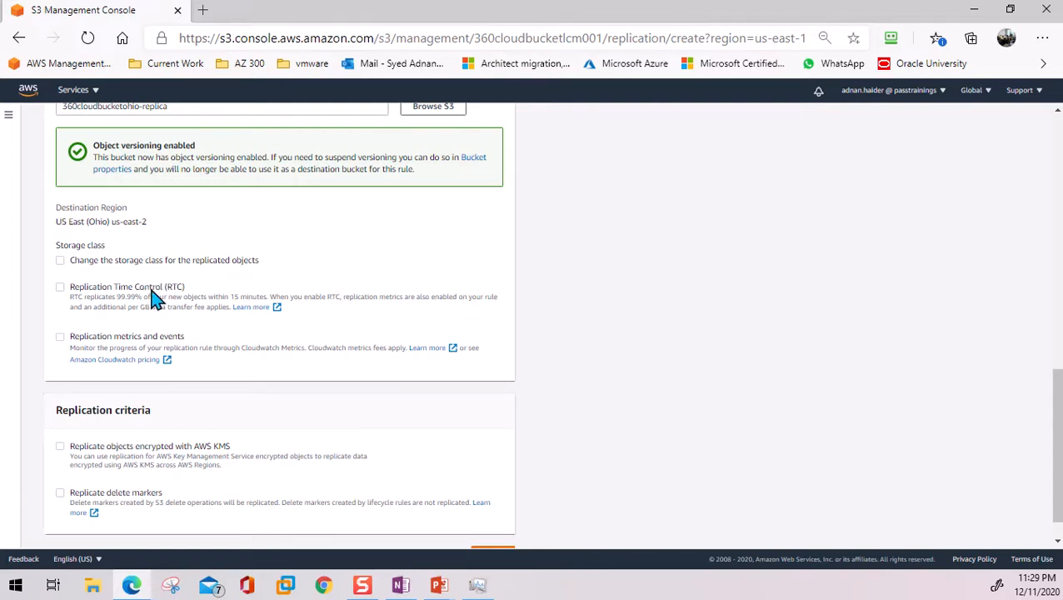
left_click(60, 261)
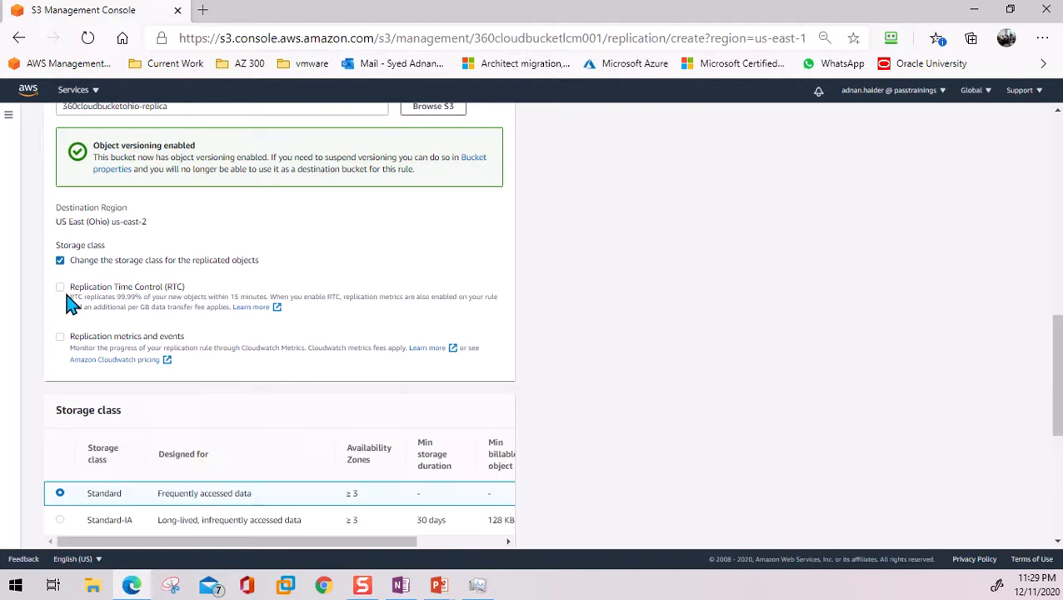
scroll(215, 343, "down", 3)
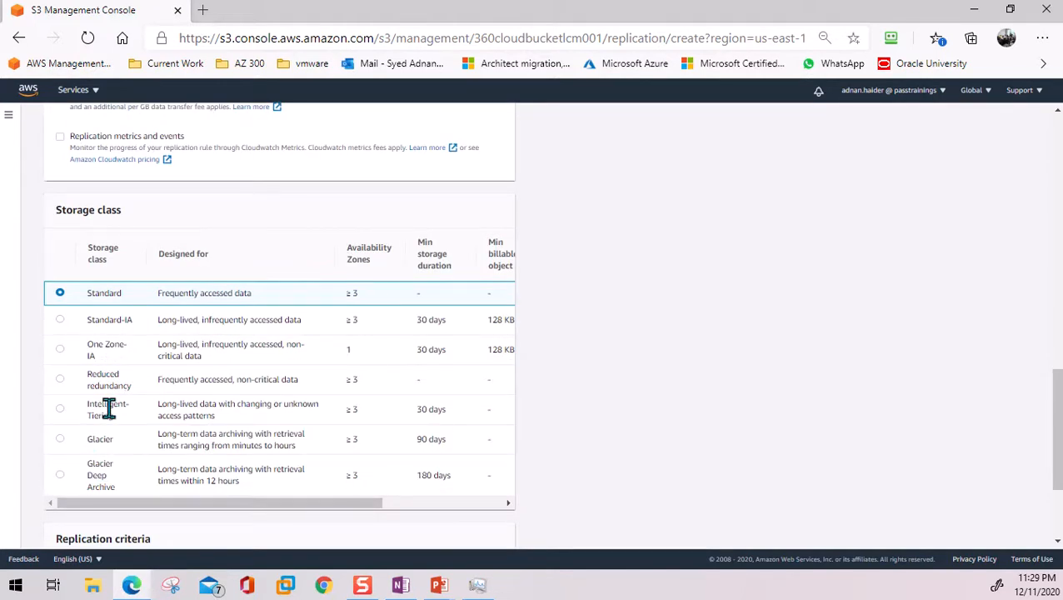
left_click(60, 350)
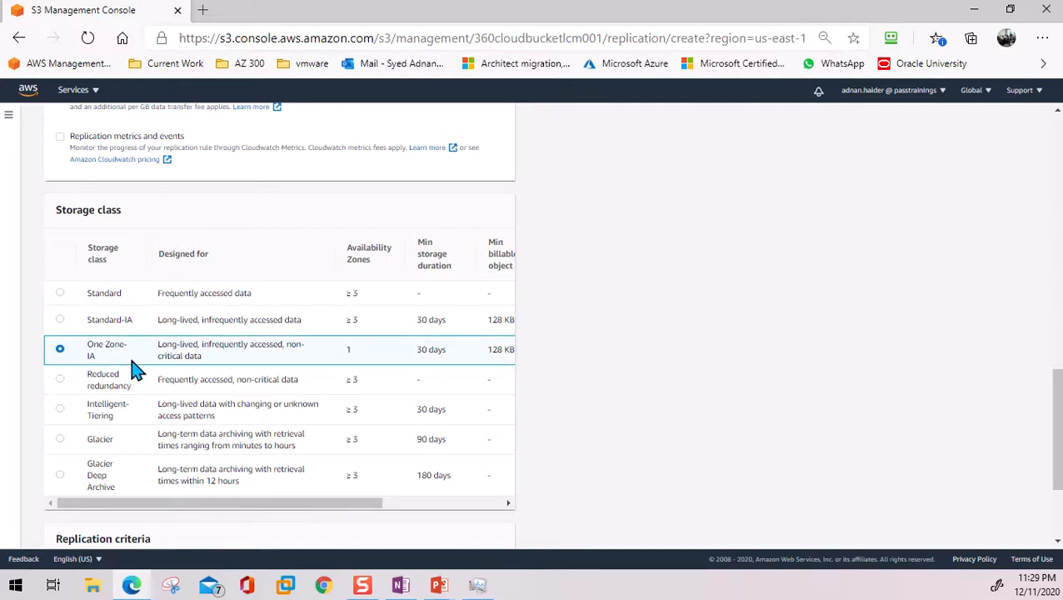
Step: Leave Replication Time Control, metrics, KMS-encrypted objects and delete markers unselected, and save the replication rule
scroll(209, 380, "up", 3)
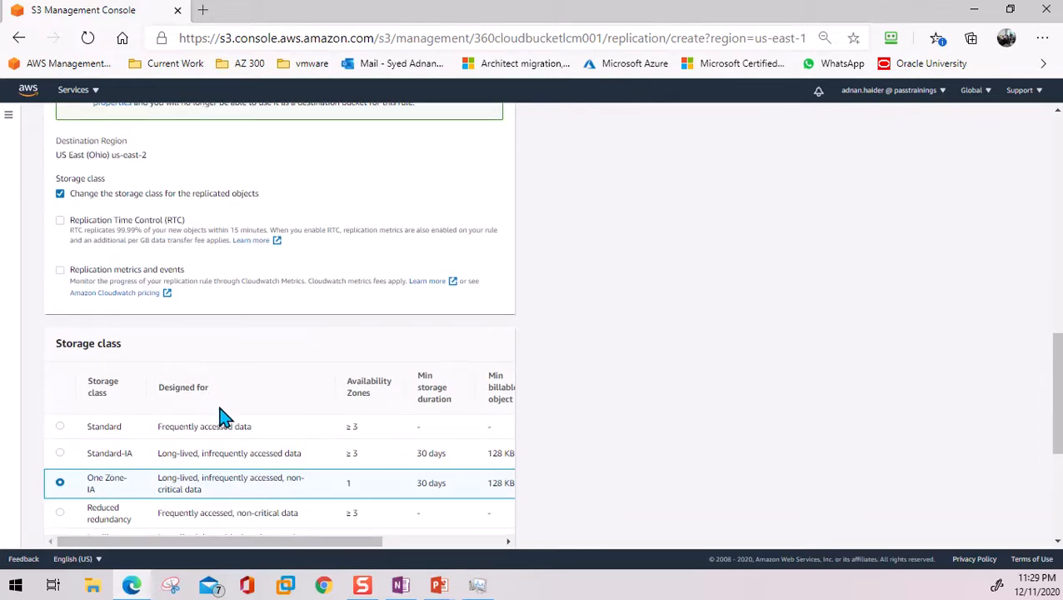
scroll(221, 414, "down", 3)
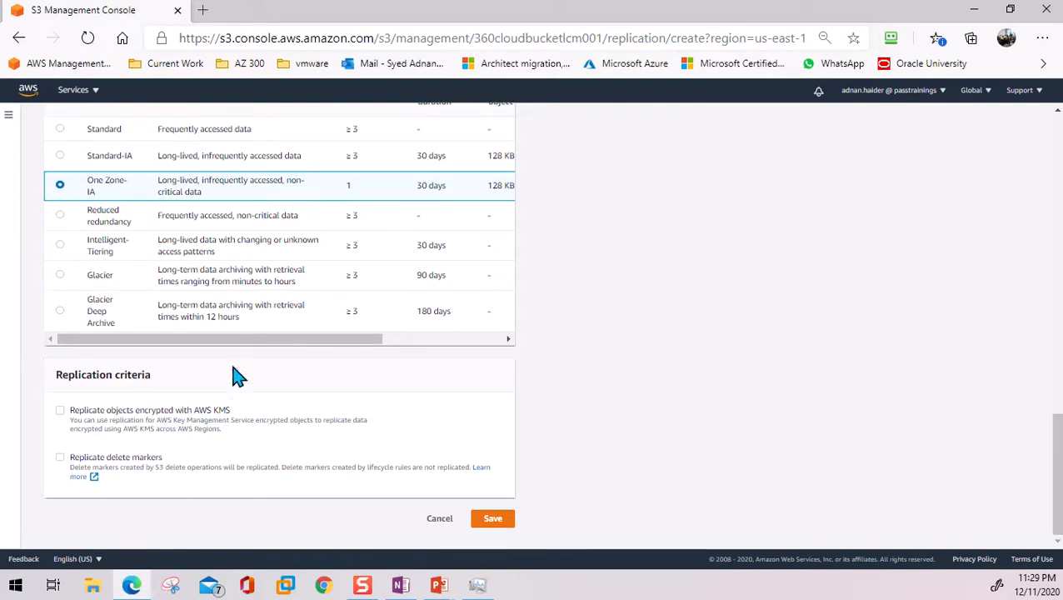
scroll(233, 371, "up", 3)
scroll(236, 377, "up", 1)
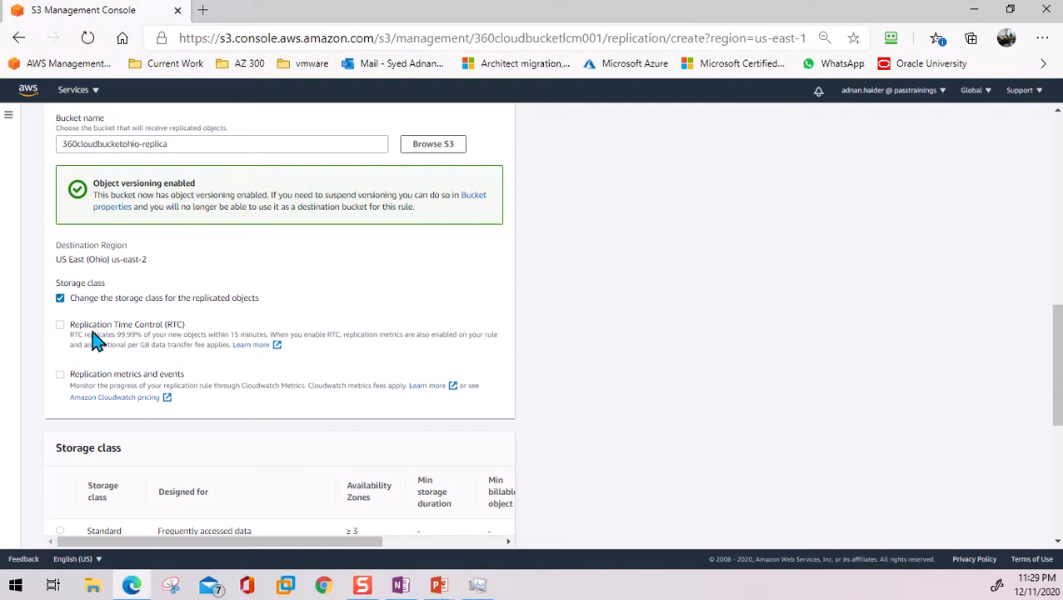
scroll(320, 454, "down", 5)
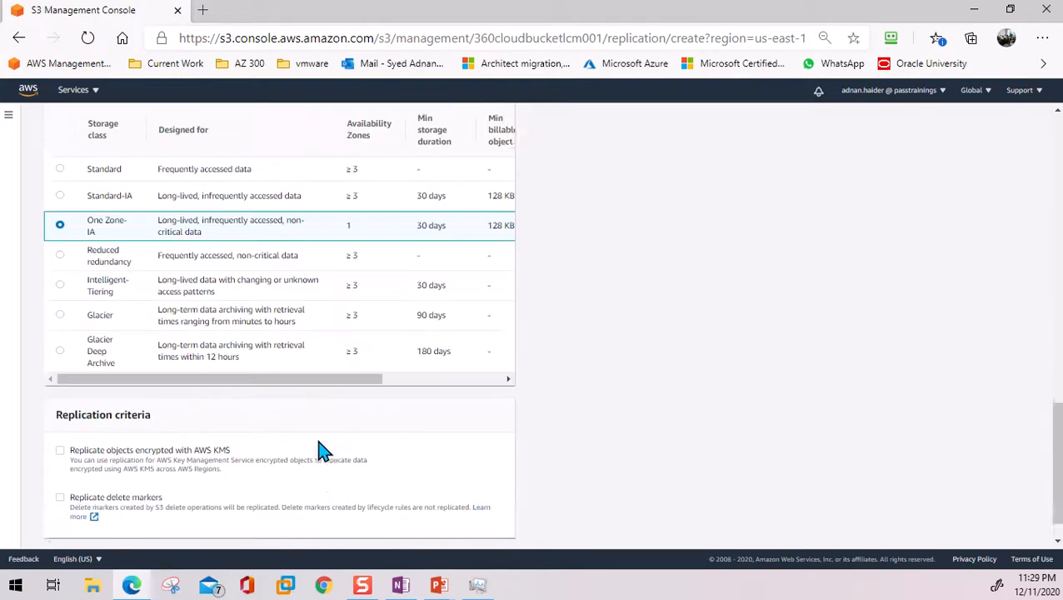
left_click(493, 521)
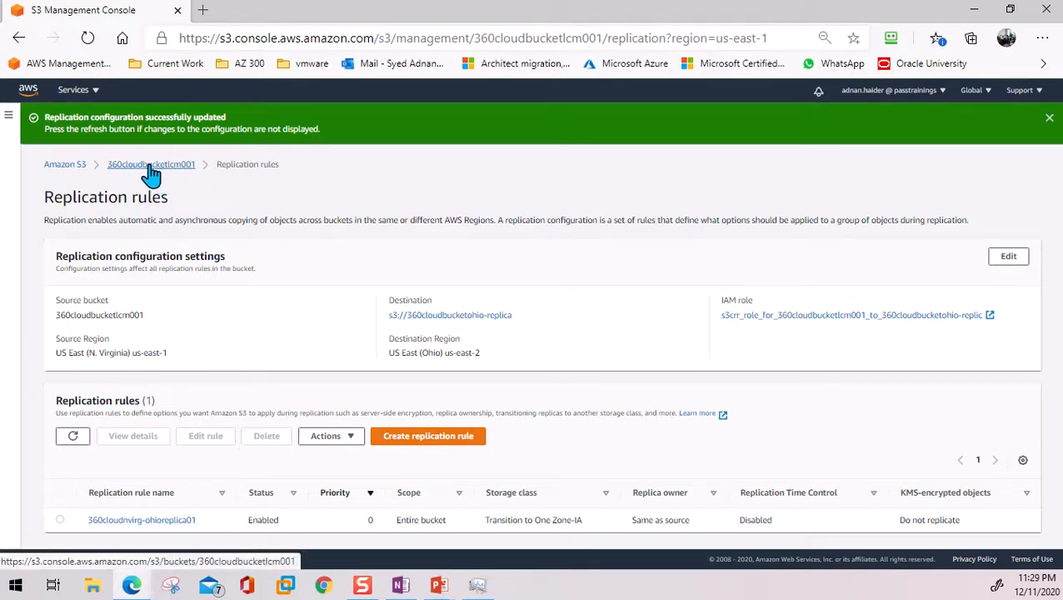
Step: Open the bucket 360cloudbucketohio-replica from the bucket list and check its objects
left_click(66, 167)
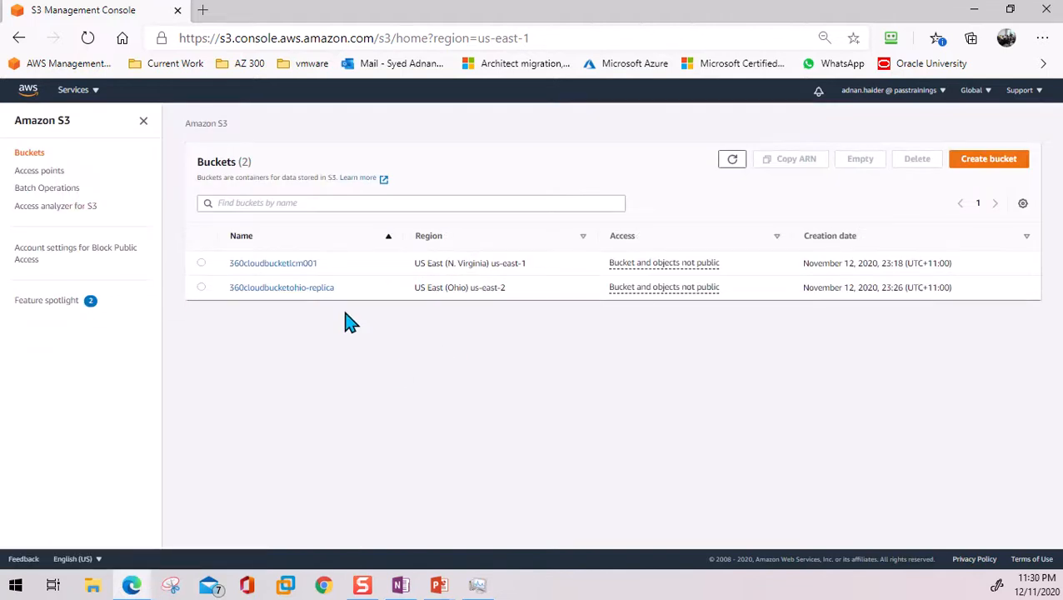
left_click(292, 299)
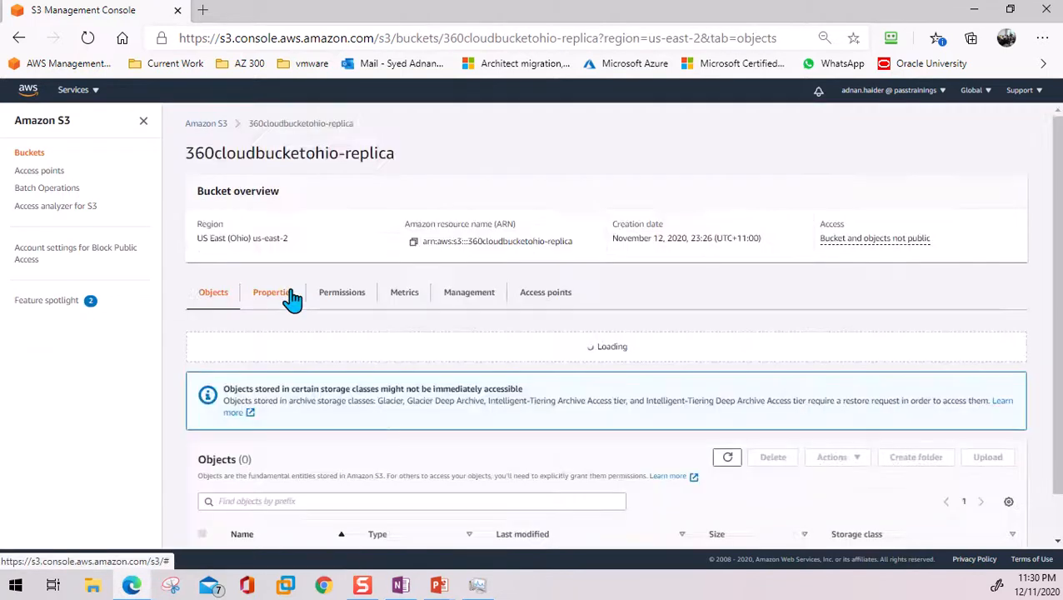
scroll(367, 344, "down", 1)
scroll(368, 344, "down", 2)
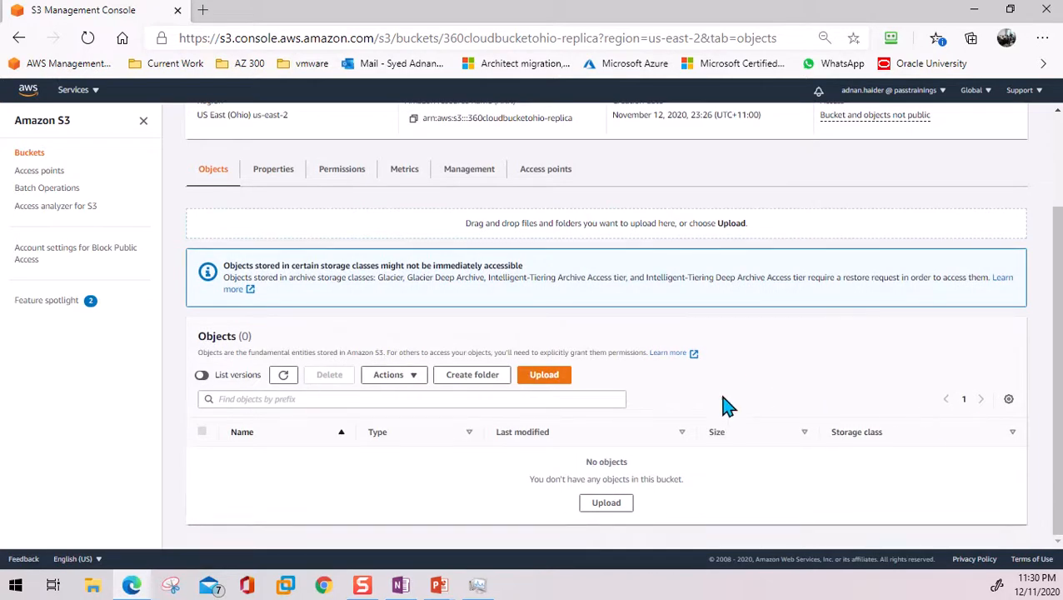
scroll(737, 350, "up", 3)
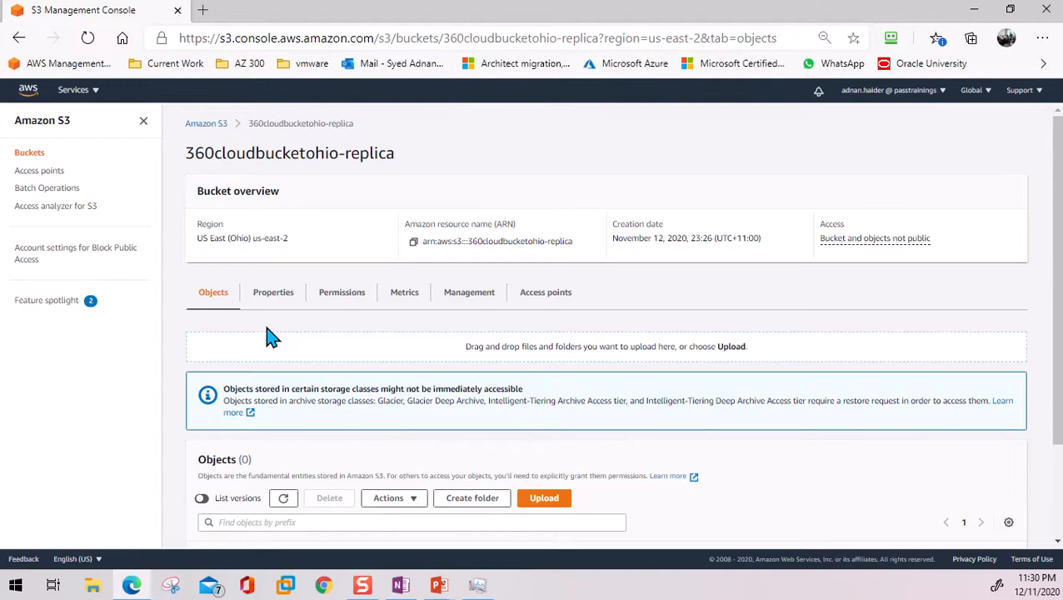
Step: Review the replica bucket's lifecycle rules, replication rules and inventory configurations
left_click(465, 298)
scroll(442, 325, "down", 5)
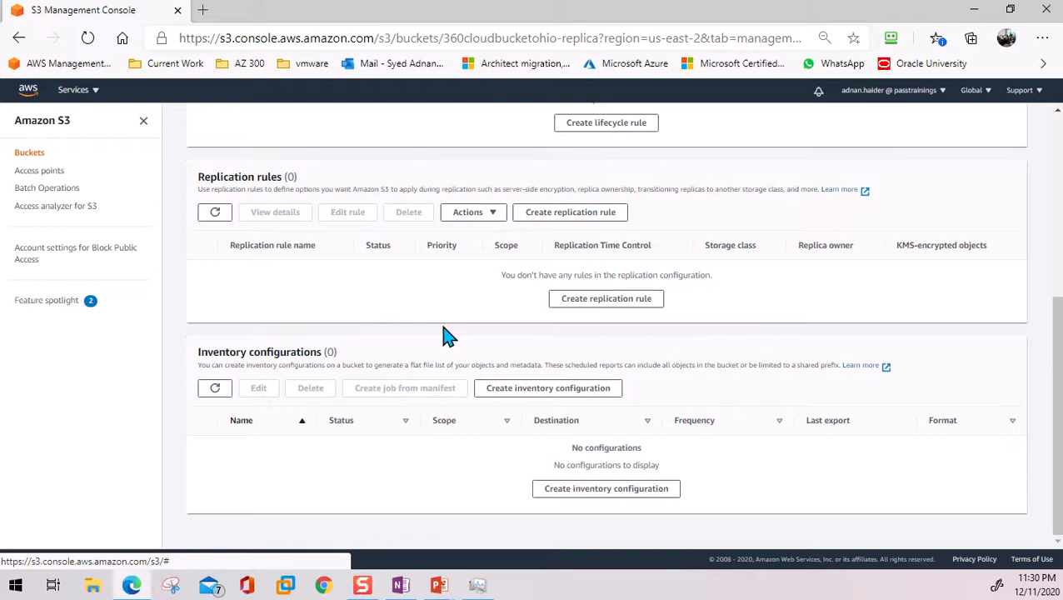
scroll(488, 317, "up", 4)
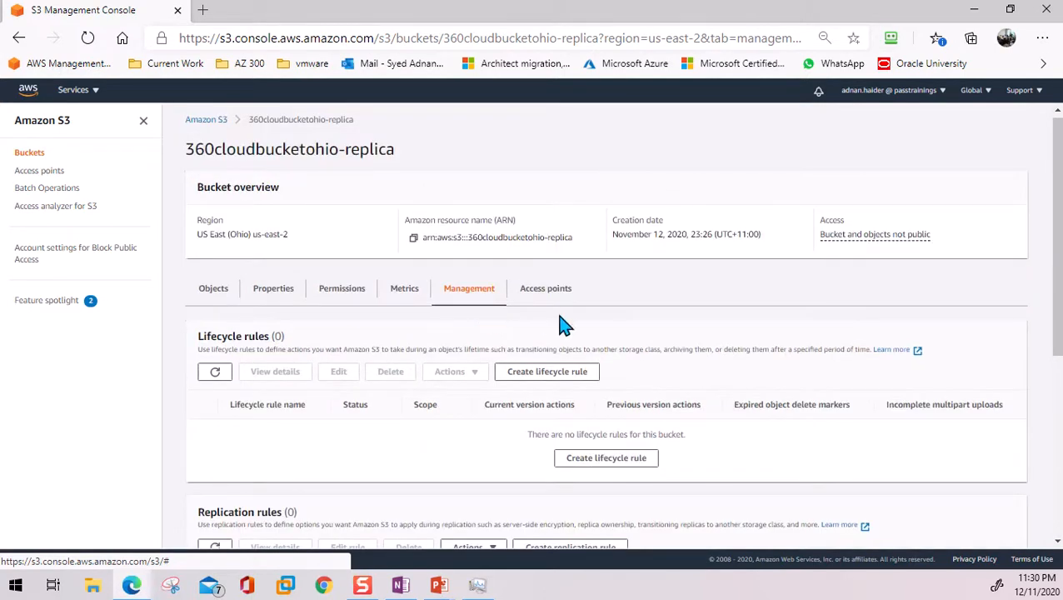
scroll(562, 326, "down", 1)
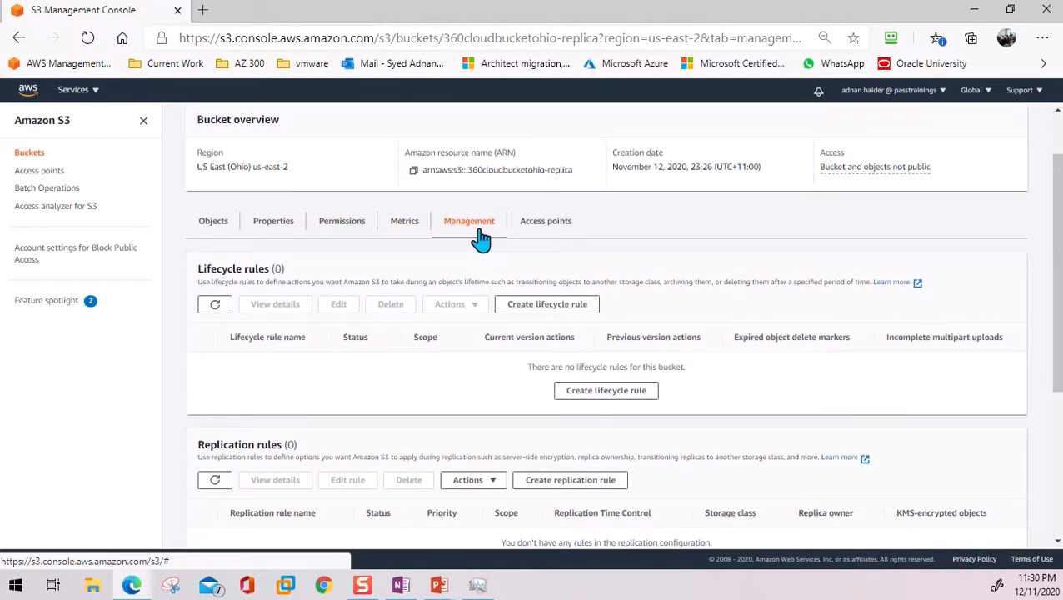
Step: Examine the replica bucket's size and object count charts, storage class analysis and replication metrics
left_click(412, 221)
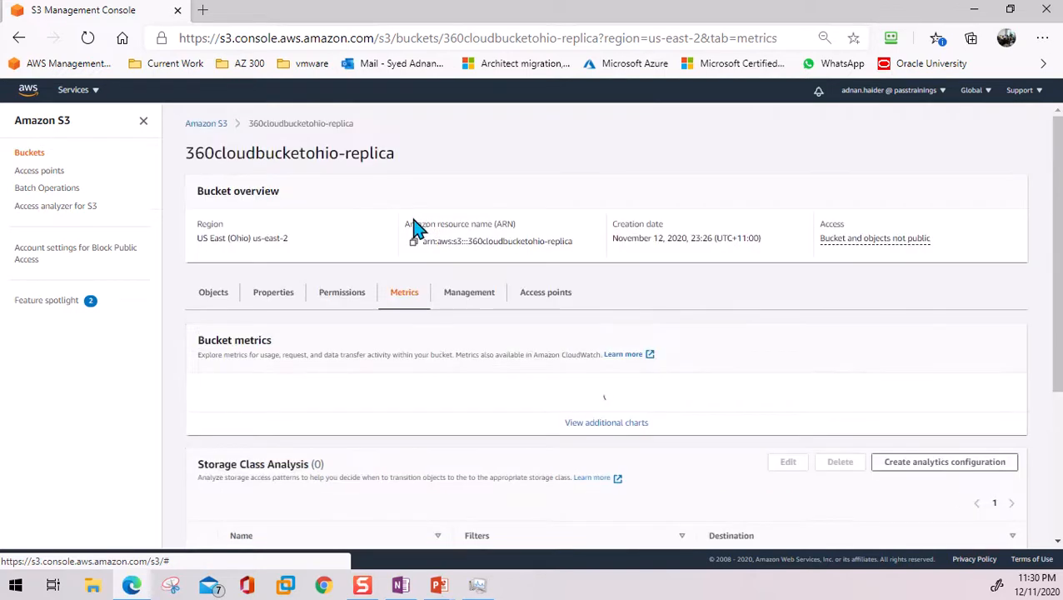
scroll(498, 336, "down", 2)
scroll(498, 336, "up", 3)
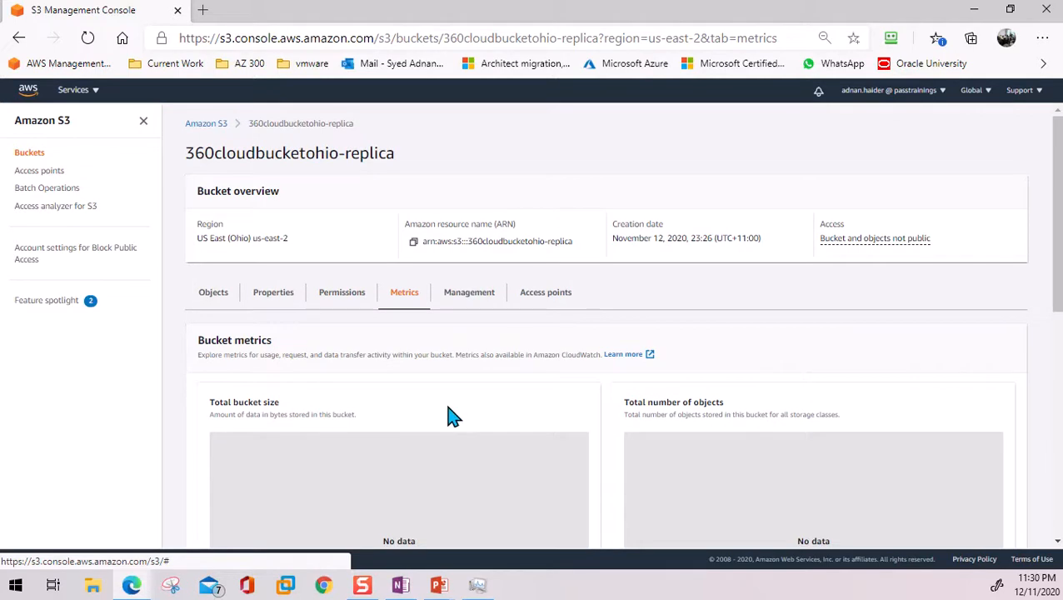
scroll(450, 414, "down", 2)
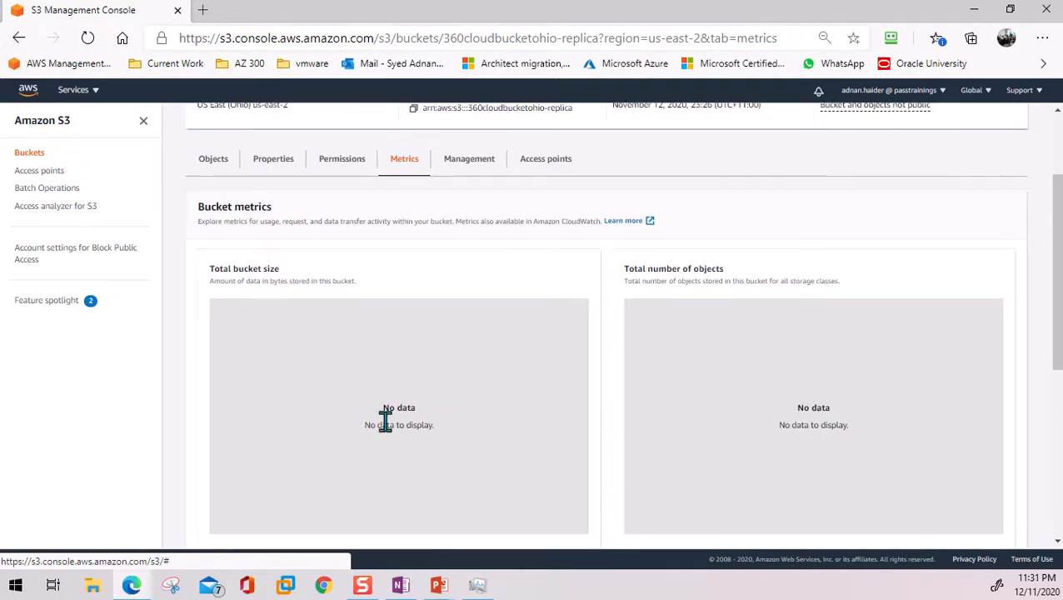
scroll(658, 408, "down", 4)
scroll(659, 408, "down", 2)
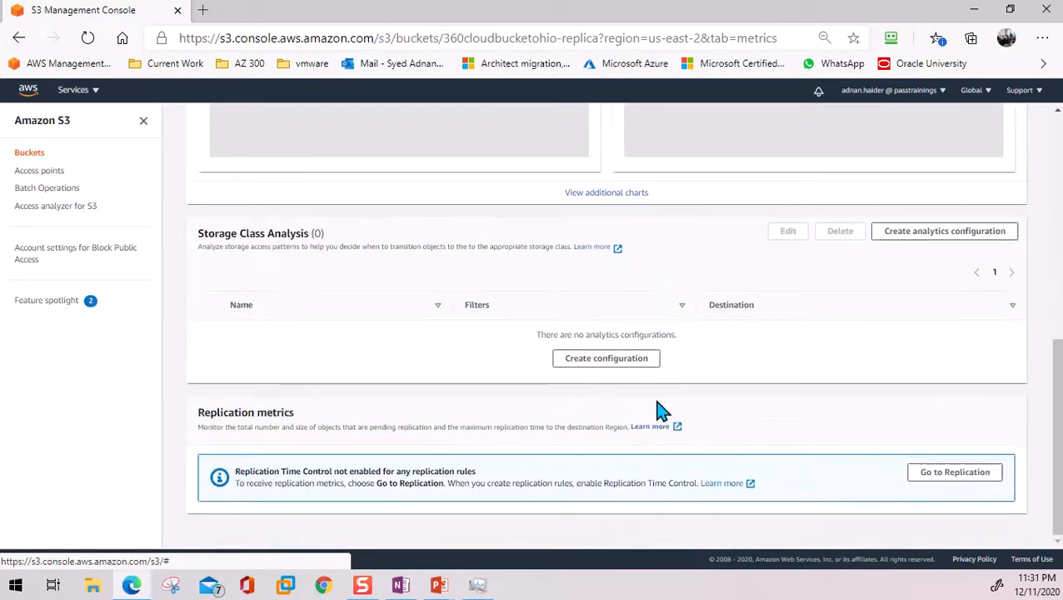
scroll(658, 409, "up", 8)
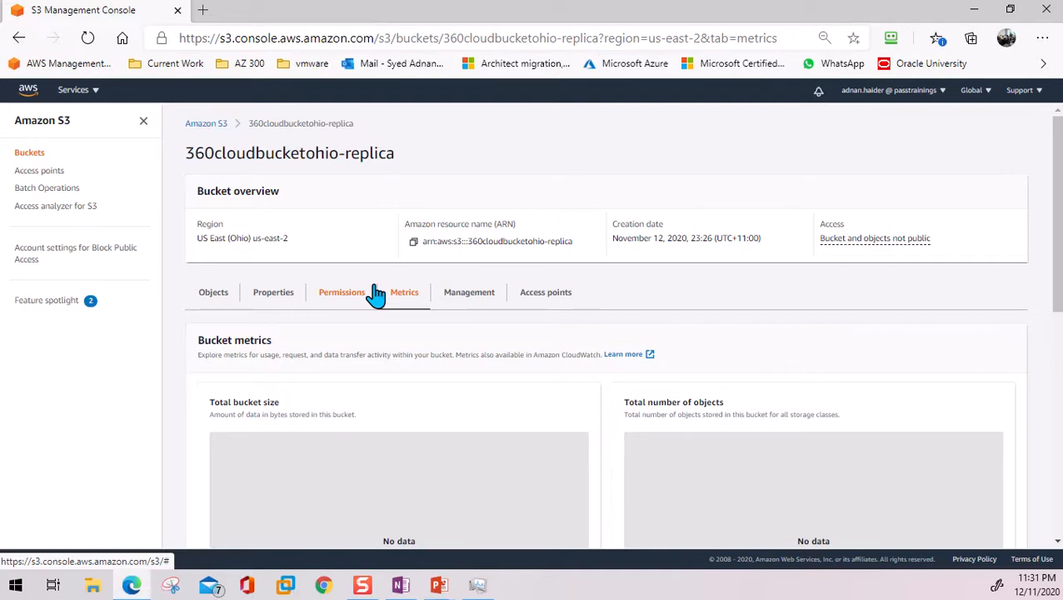
Step: Return to the bucket list, reopen 360cloudbucketohio-replica and refresh its object list to check for replicated objects
left_click(222, 125)
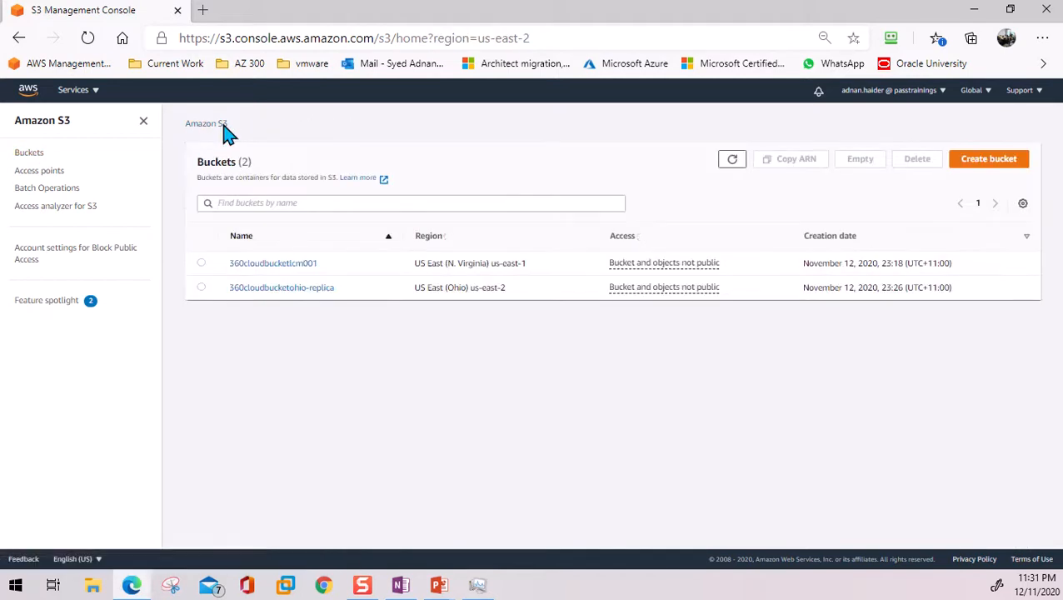
left_click(286, 289)
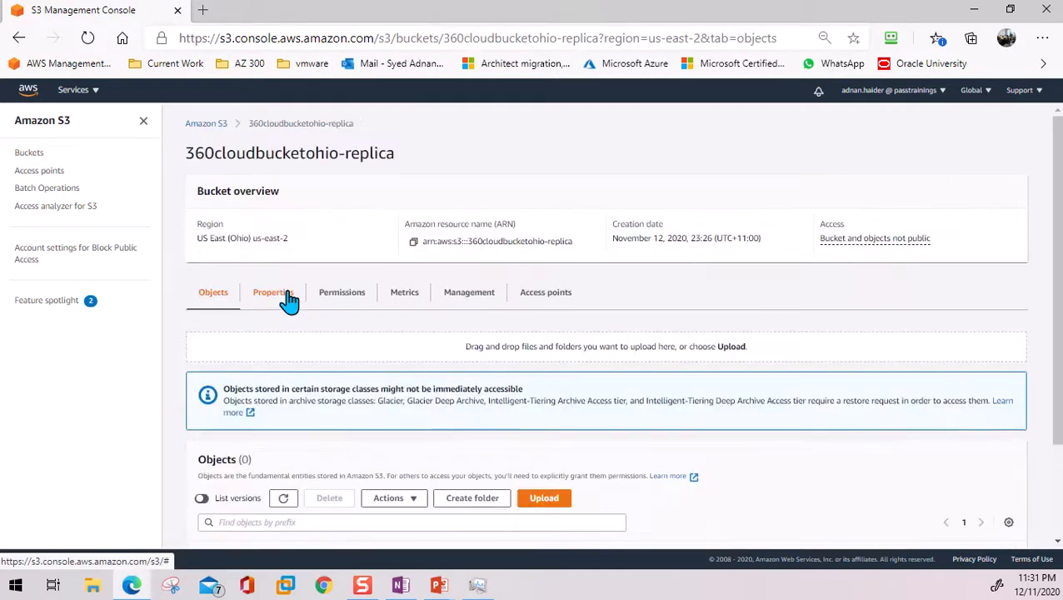
scroll(346, 346, "down", 2)
left_click(282, 379)
left_click(283, 380)
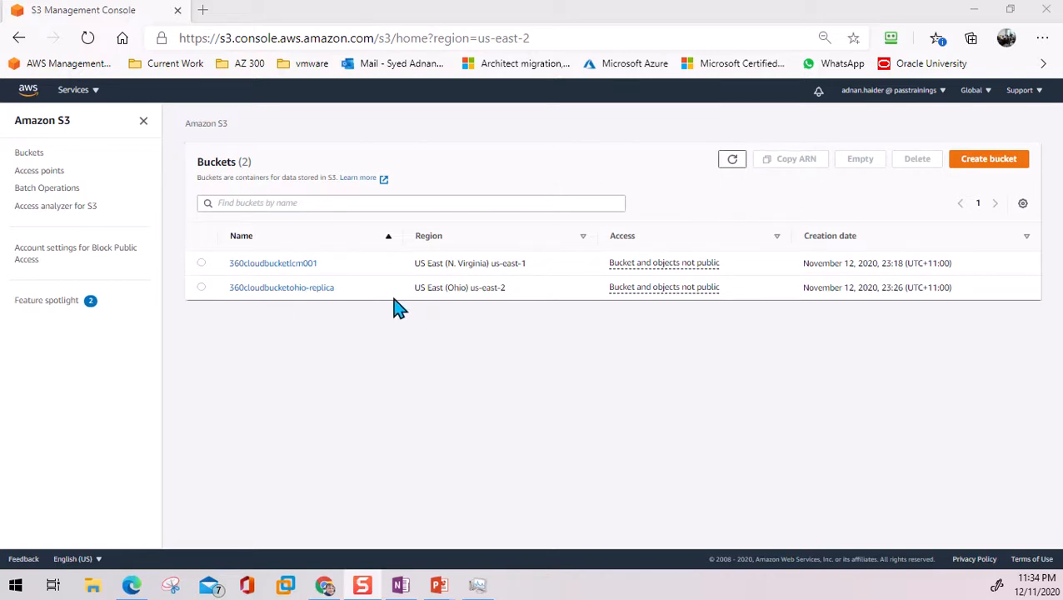
Step: Open the source bucket 360cloudbucketlcm001 and add 20161007_125713.jpg, report.txt and new.txt from the S3 folder to a new upload
left_click(285, 264)
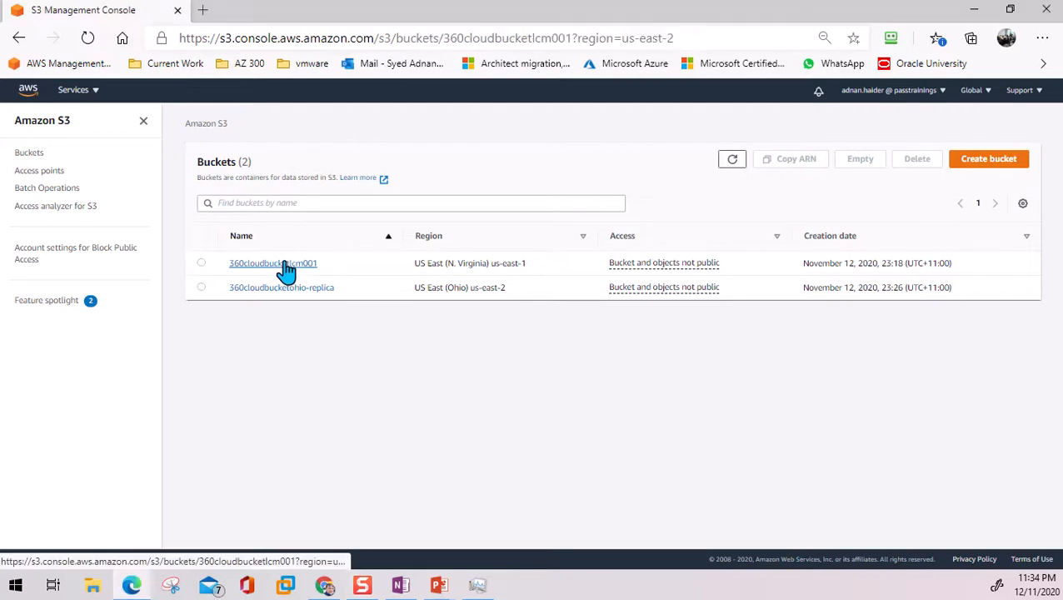
left_click(285, 265)
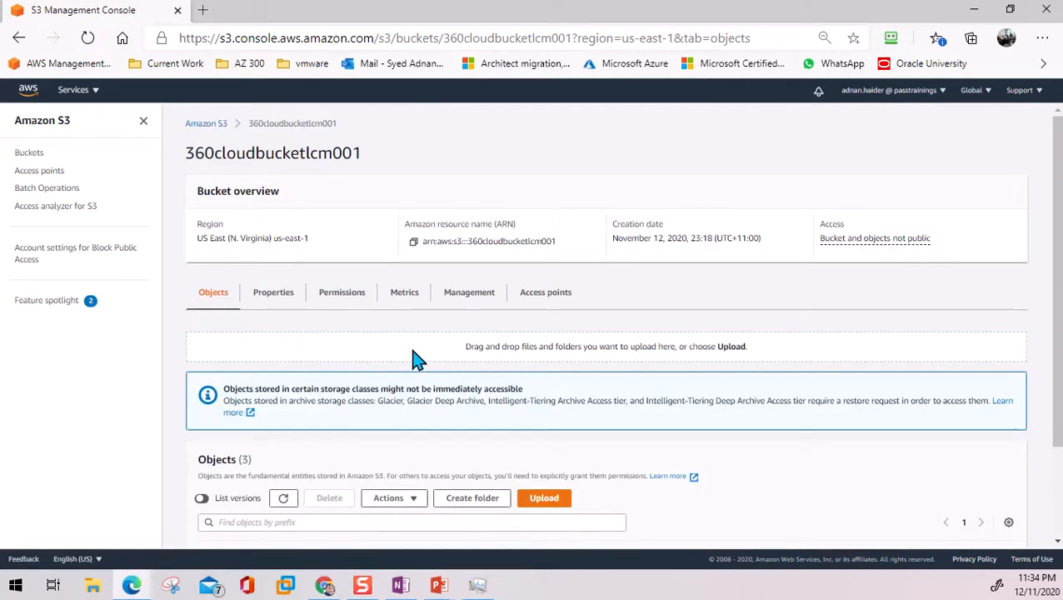
scroll(383, 345, "down", 1)
scroll(414, 489, "down", 1)
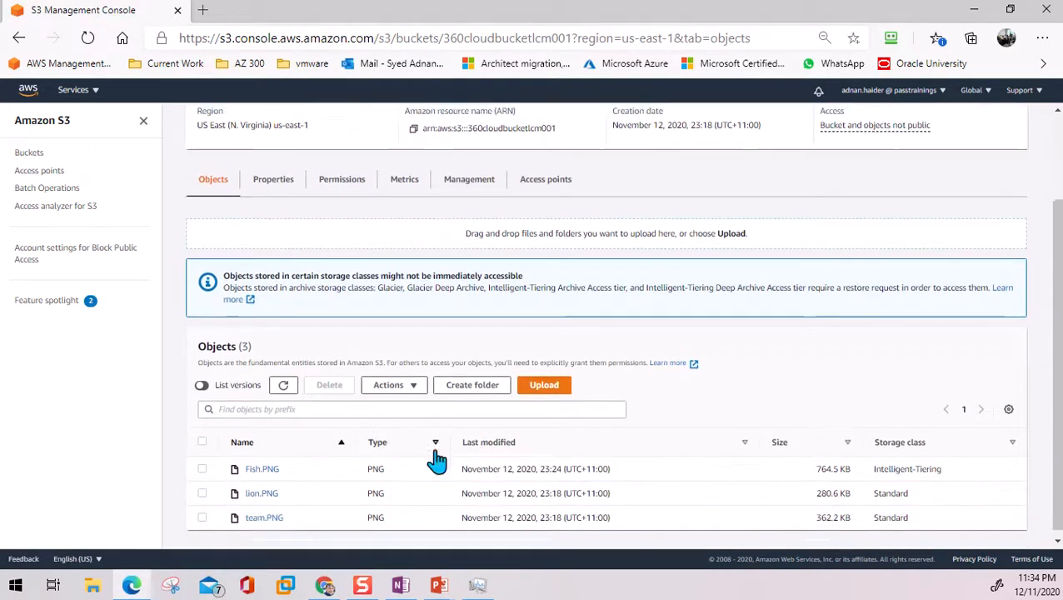
left_click(546, 381)
left_click(407, 273)
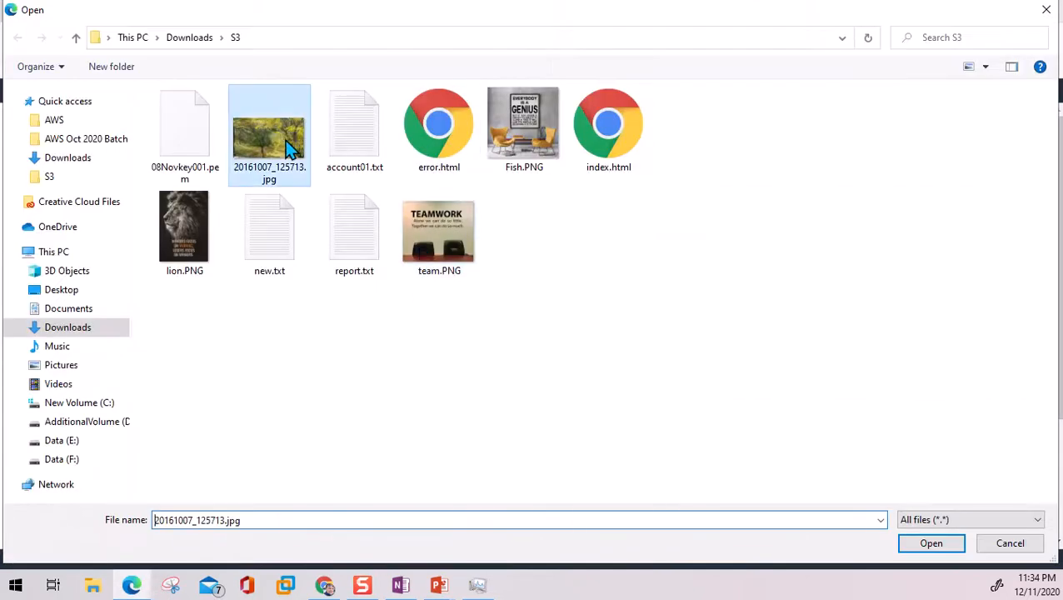
left_click(285, 147)
left_click(359, 241, "ctrl")
left_click(289, 250, "ctrl")
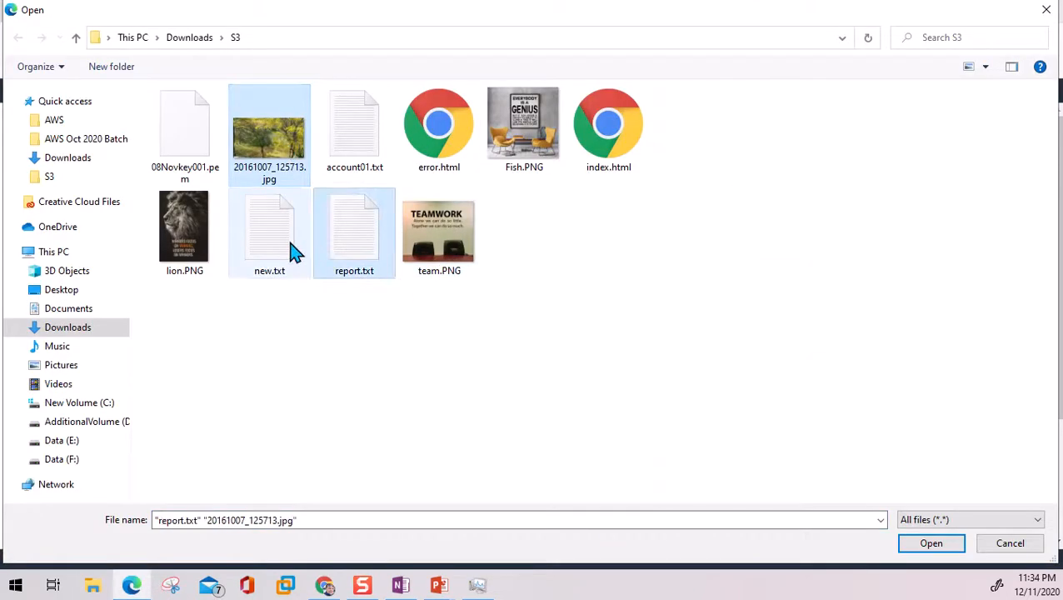
left_click(935, 545)
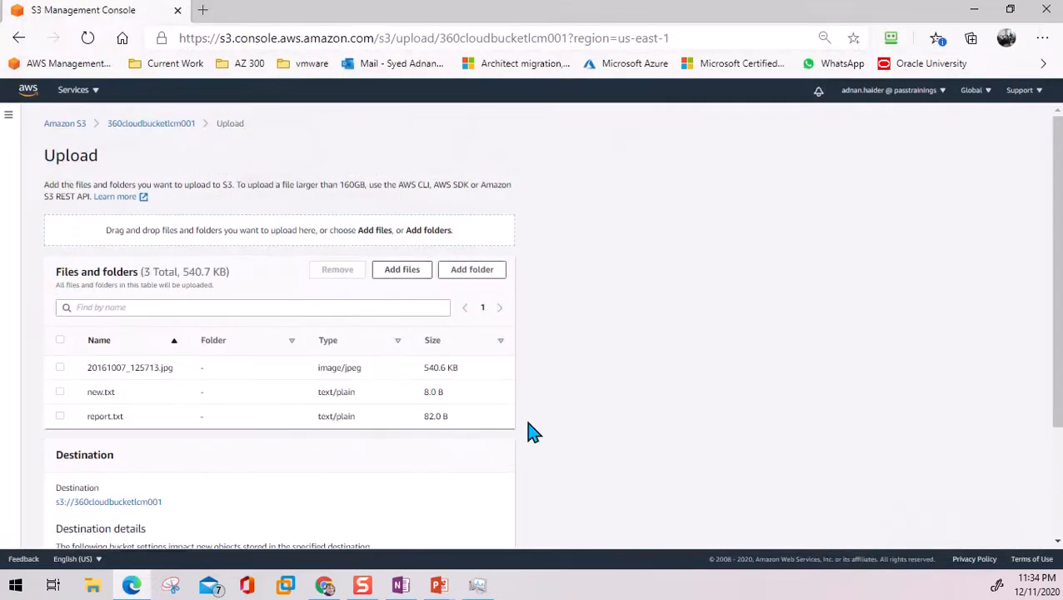
Step: Upload the three added files to 360cloudbucketlcm001 and check the bucket's object list
scroll(354, 341, "down", 2)
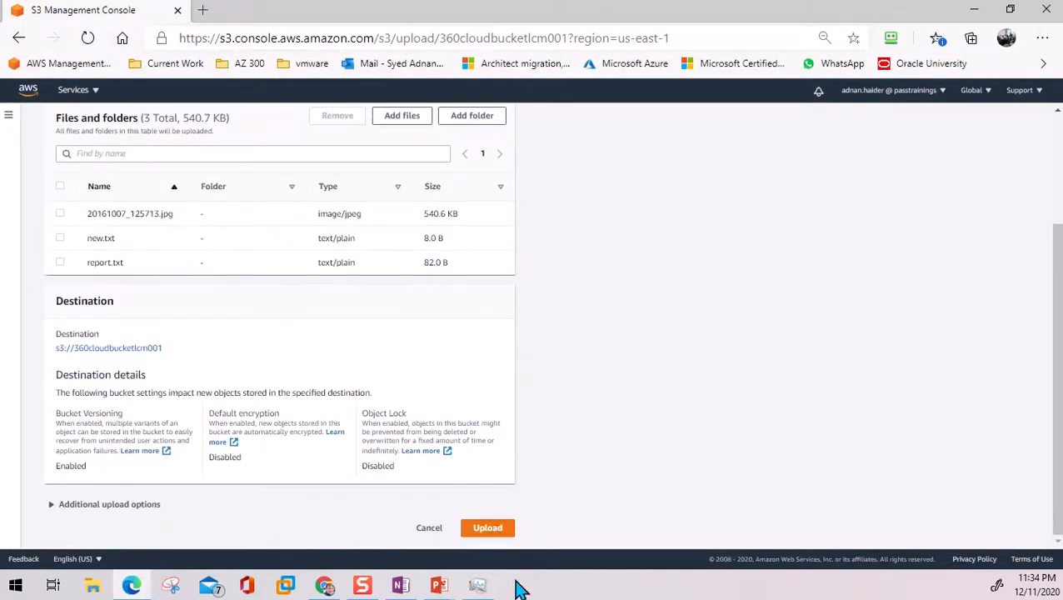
left_click(490, 530)
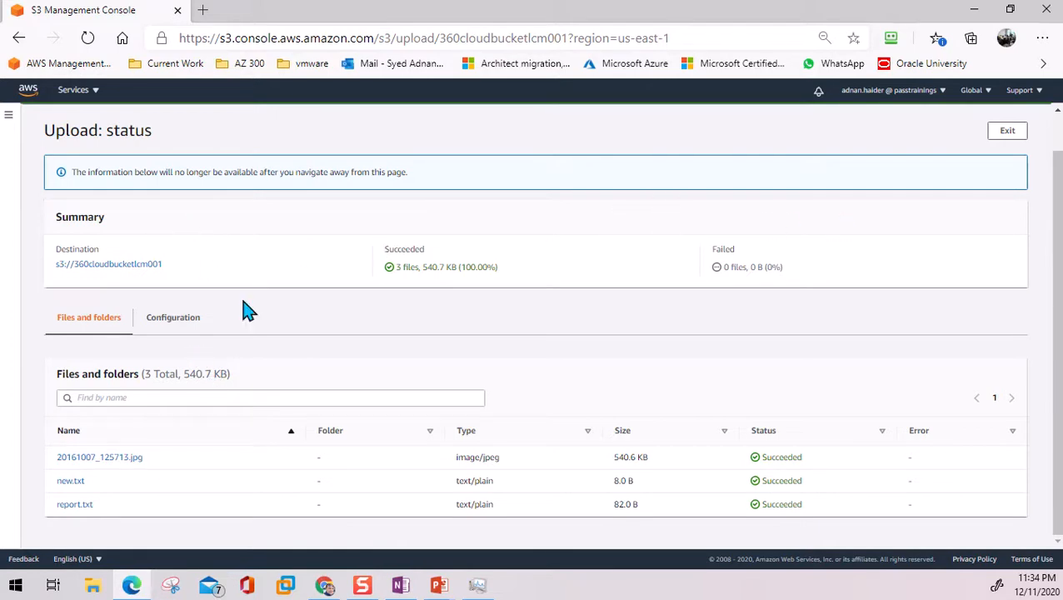
left_click(97, 265)
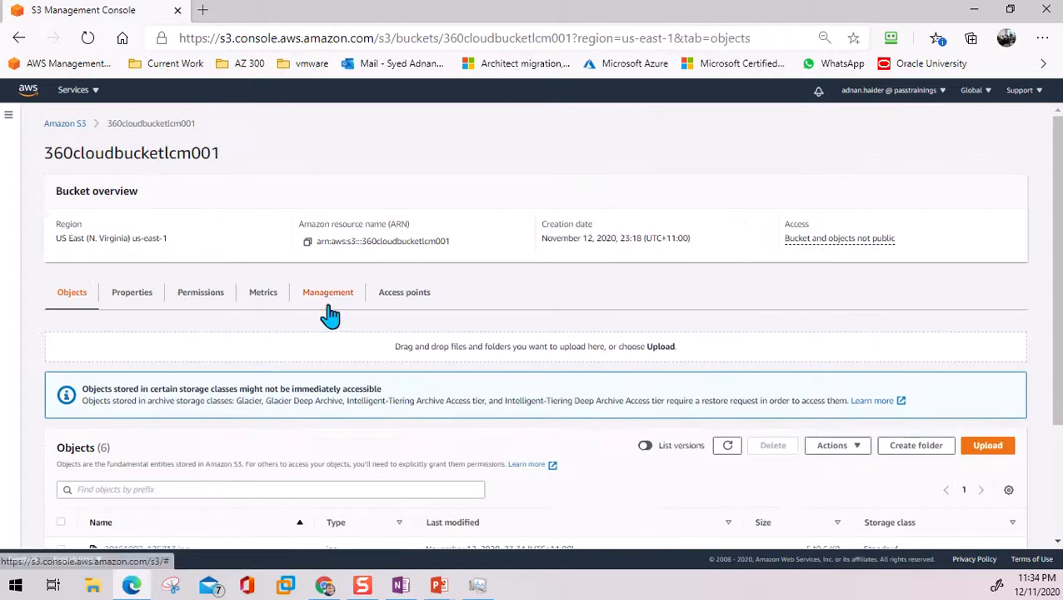
scroll(212, 423, "down", 2)
scroll(218, 429, "up", 2)
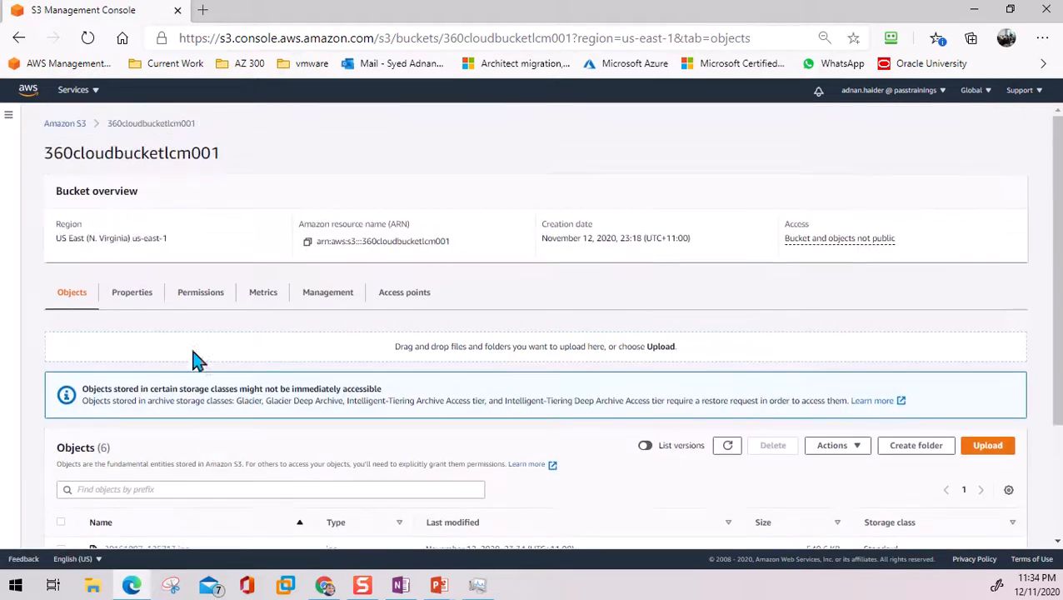
Step: Open the bucket 360cloudbucketohio-replica and refresh its object list to look for the newly uploaded files
left_click(65, 123)
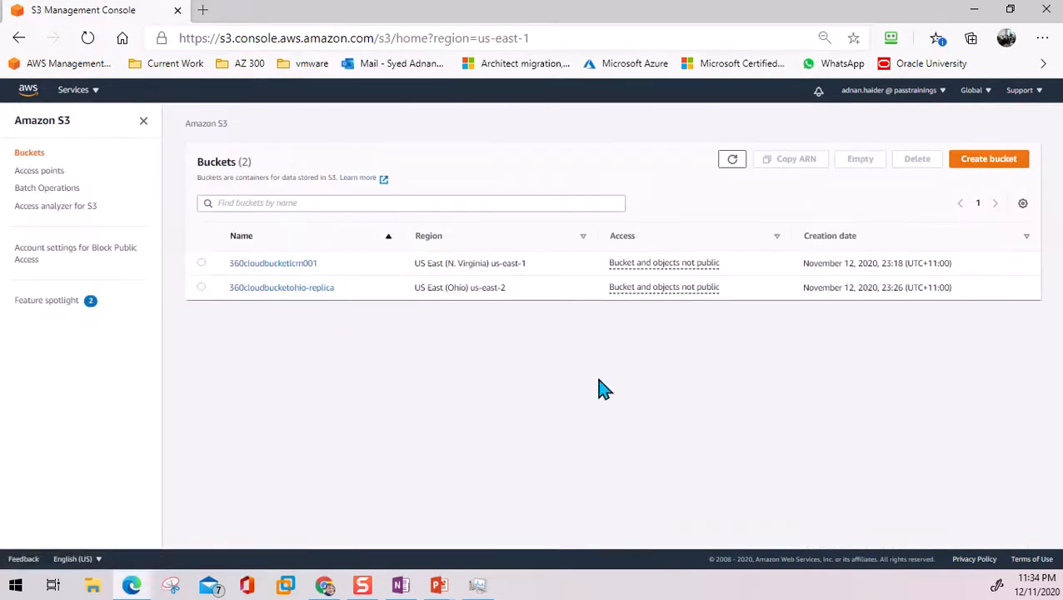
left_click(304, 292)
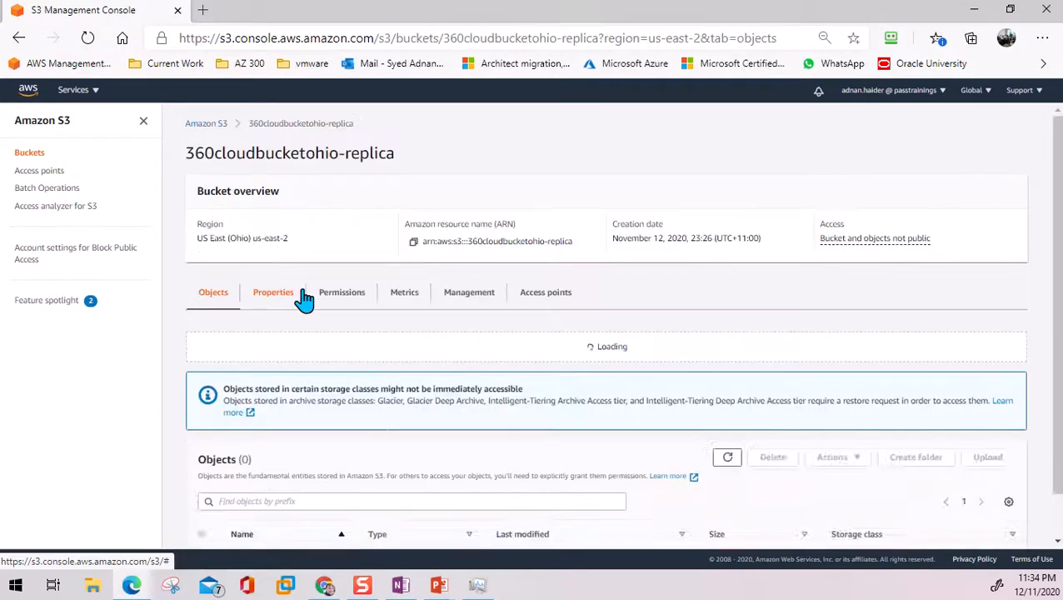
scroll(408, 404, "down", 1)
left_click(283, 430)
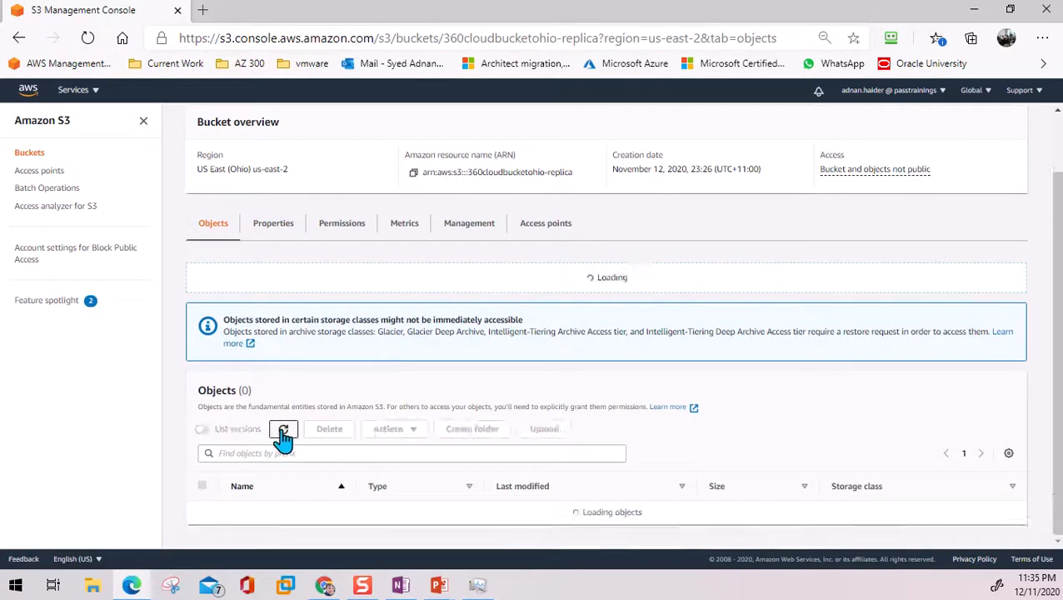
scroll(292, 435, "down", 1)
left_click(283, 380)
scroll(285, 382, "down", 1)
left_click(284, 379)
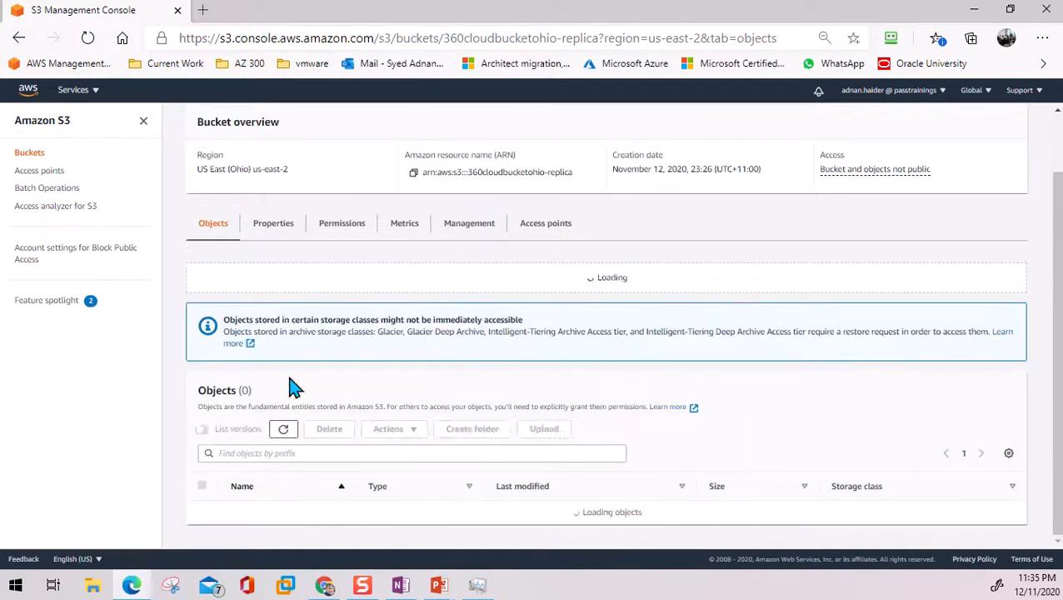
left_click(284, 430)
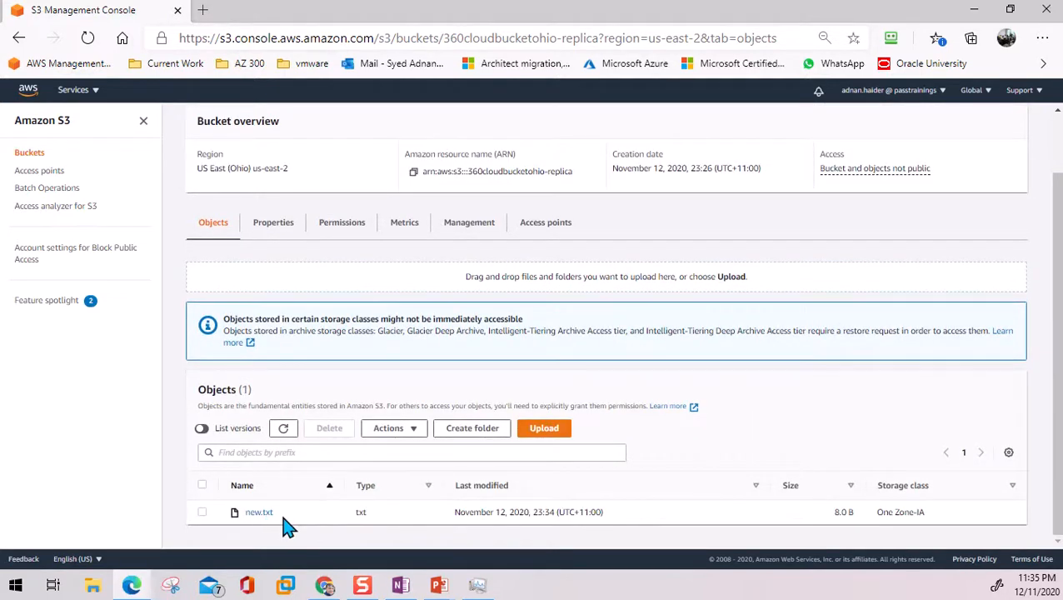
Step: Keep refreshing the replica bucket's object list to check whether the remaining uploaded files have replicated
left_click(283, 430)
left_click(284, 430)
left_click(283, 430)
left_click(284, 430)
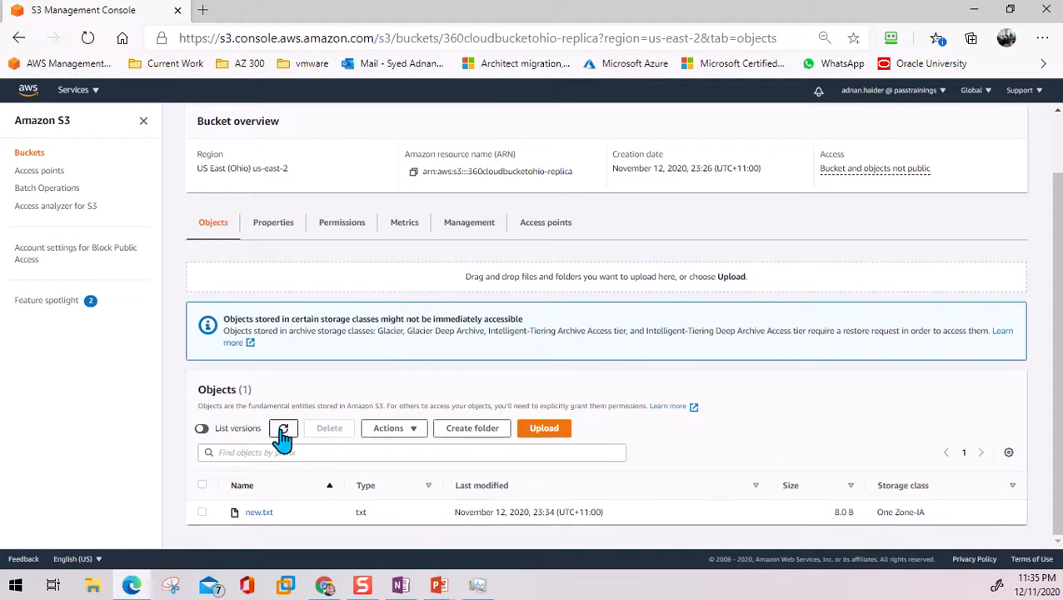
left_click(283, 429)
left_click(283, 430)
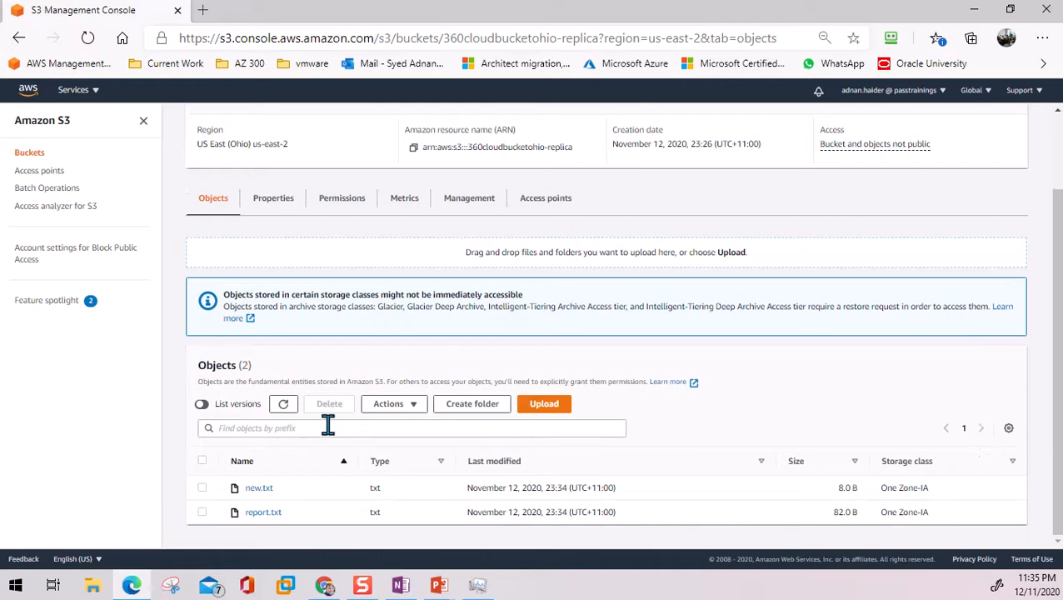